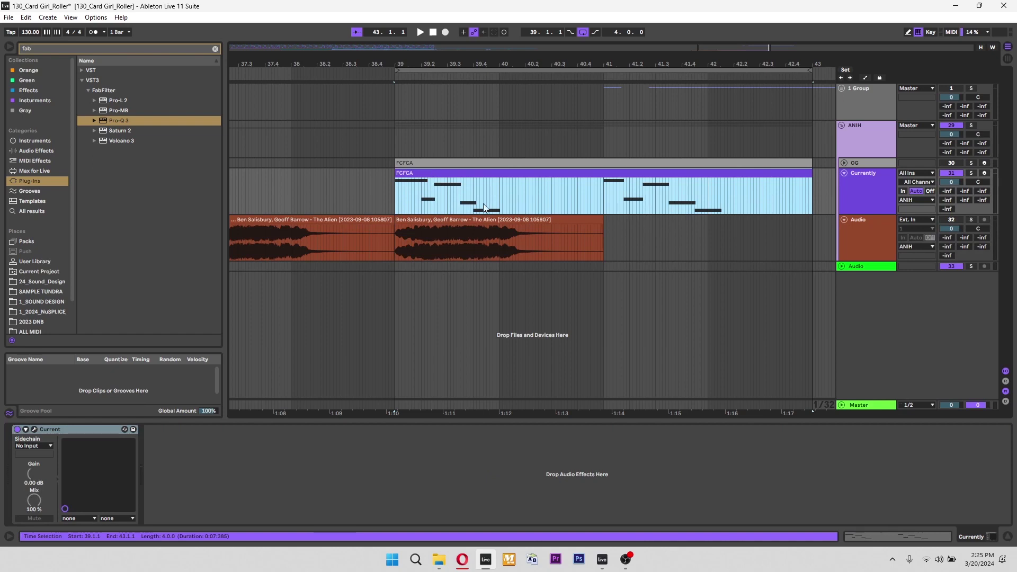
- Open the FCFCA MIDI clip on the Currently track and examine its notes from F#4 down to A#3
click(470, 221)
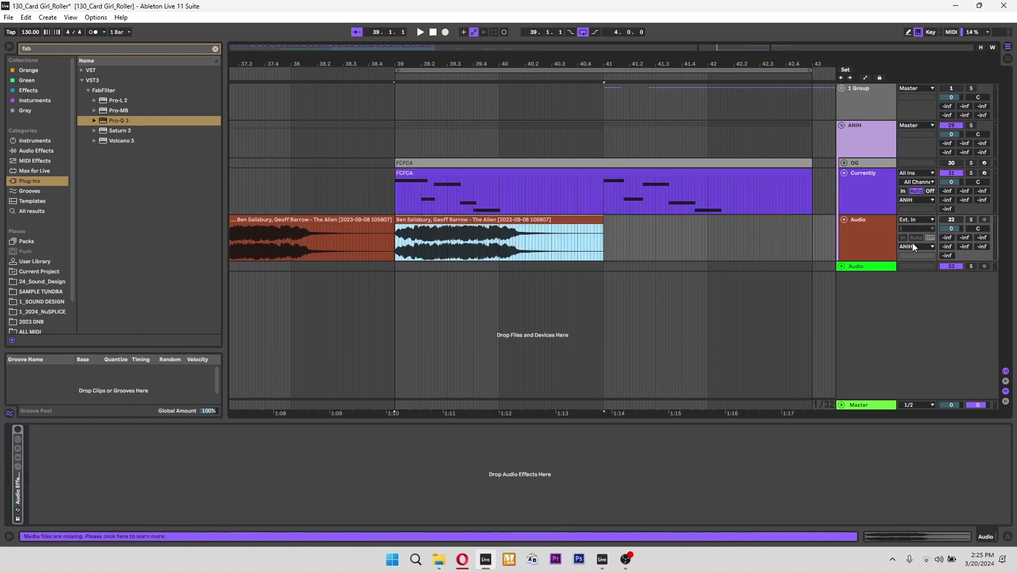
click(866, 196)
click(488, 175)
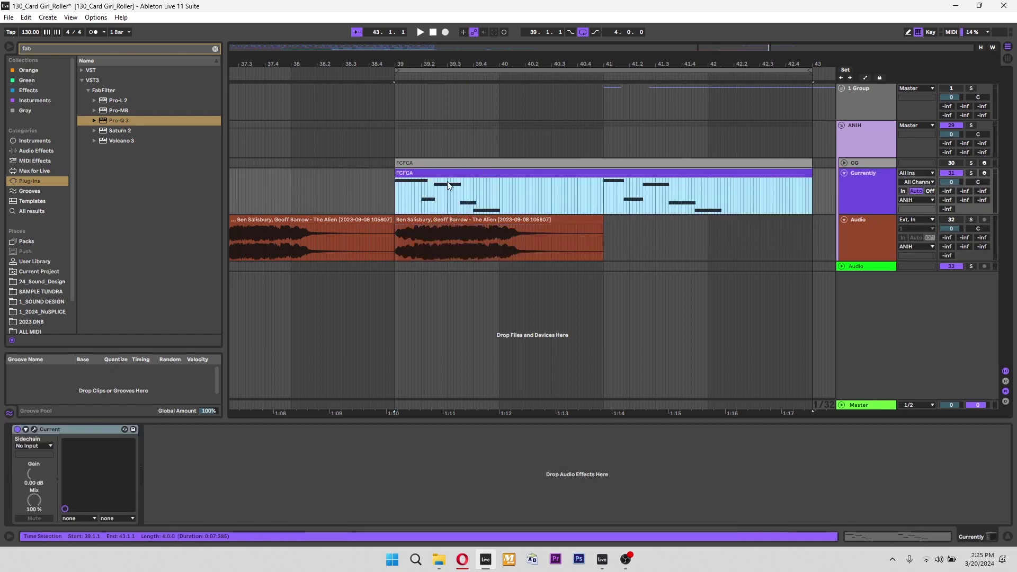
double_click(446, 178)
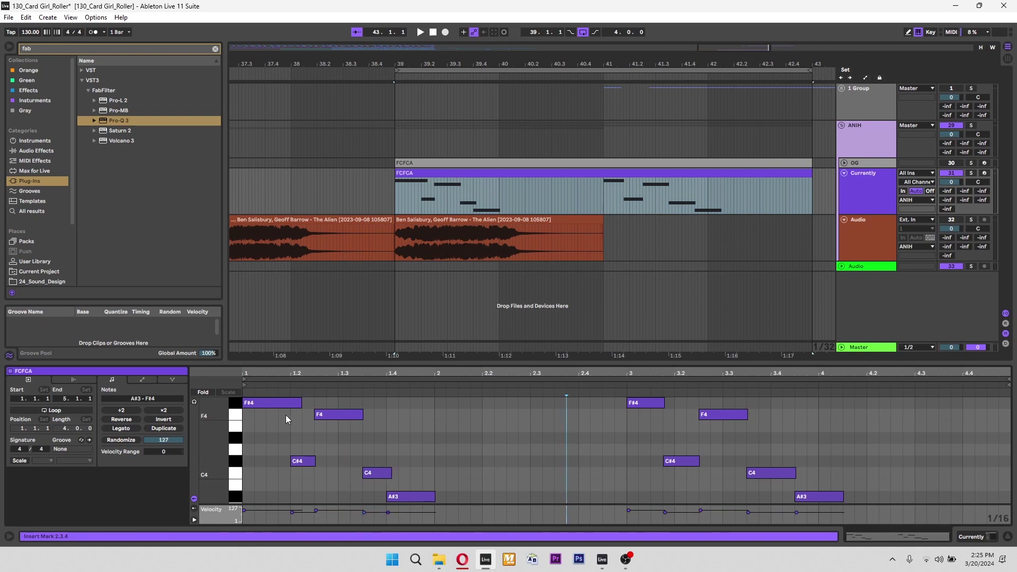
click(270, 406)
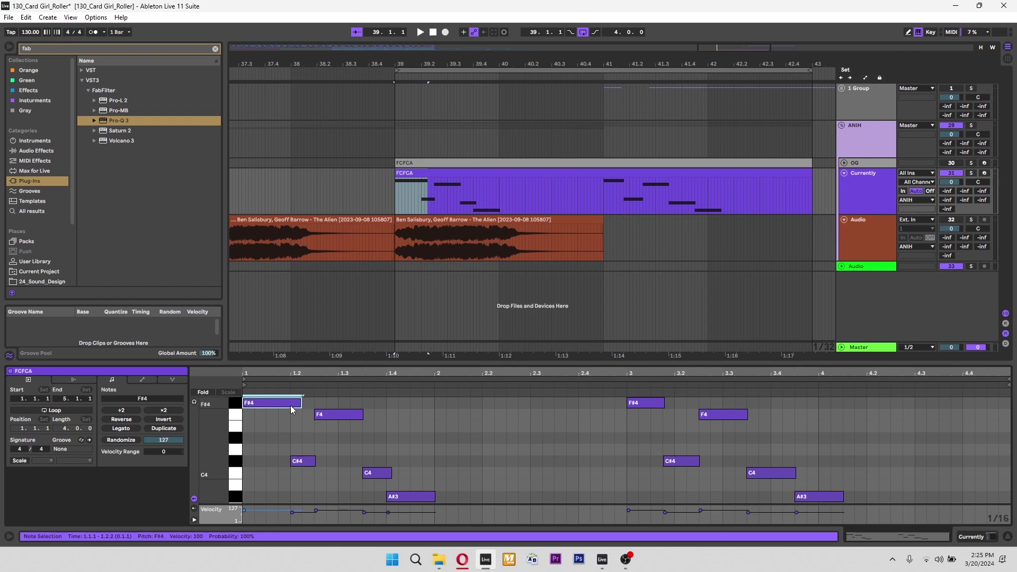
click(414, 498)
scroll(558, 482, down, 1)
scroll(477, 461, up, 1)
scroll(682, 460, up, 1)
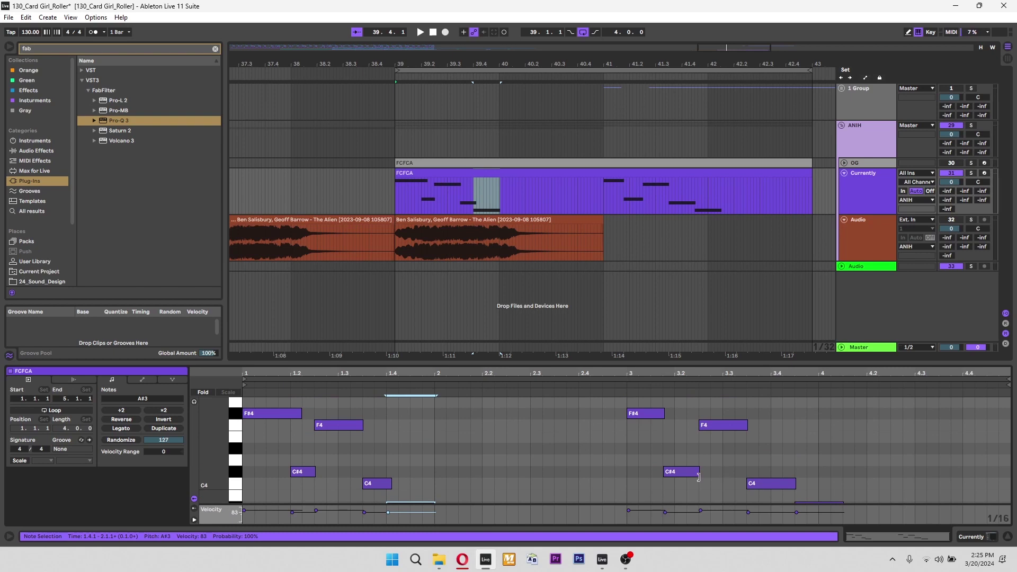
- Play the audio clip of The Alien starting at bar 39 and collapse the Audio track
click(514, 259)
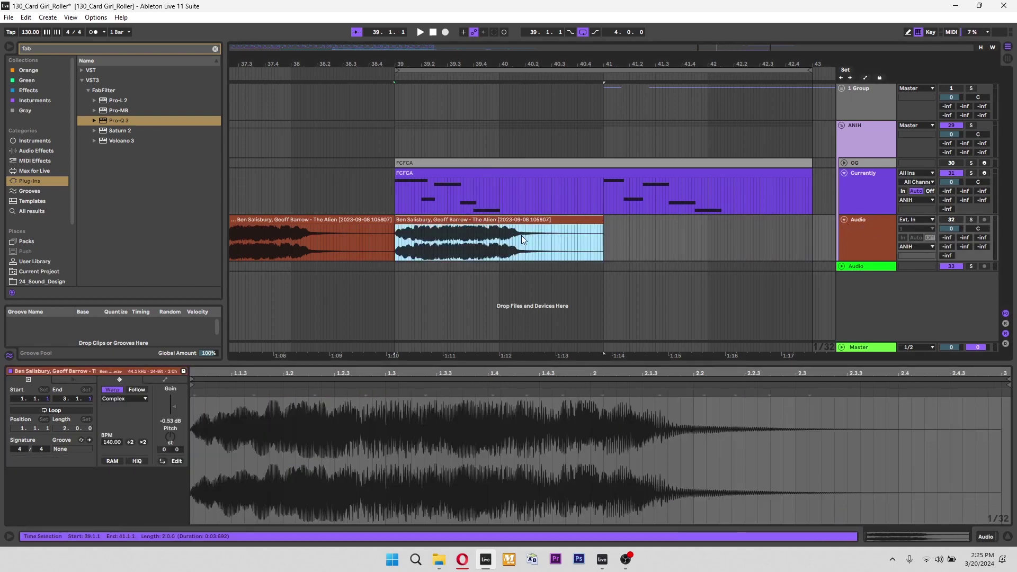
key(space)
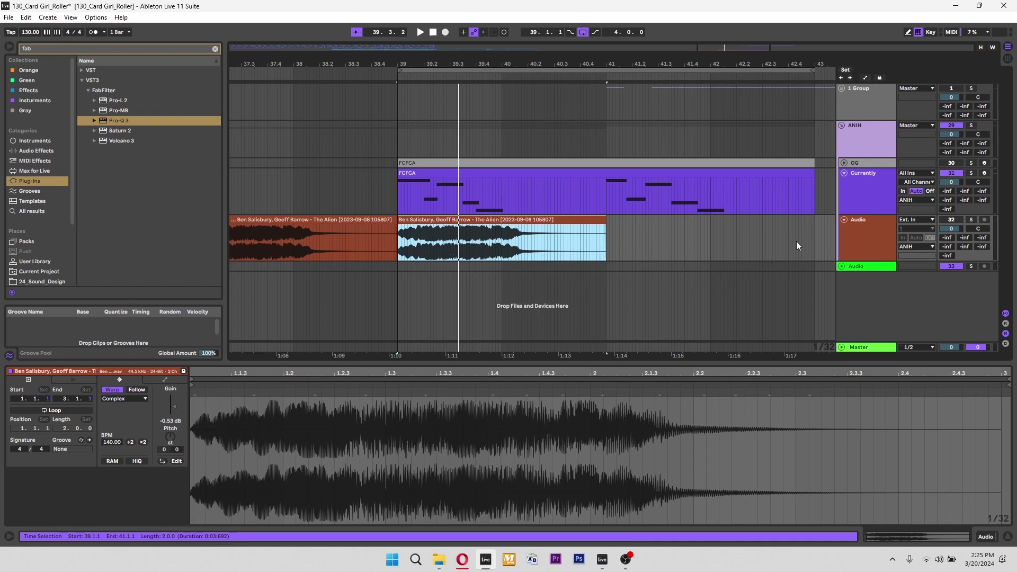
click(848, 220)
click(843, 220)
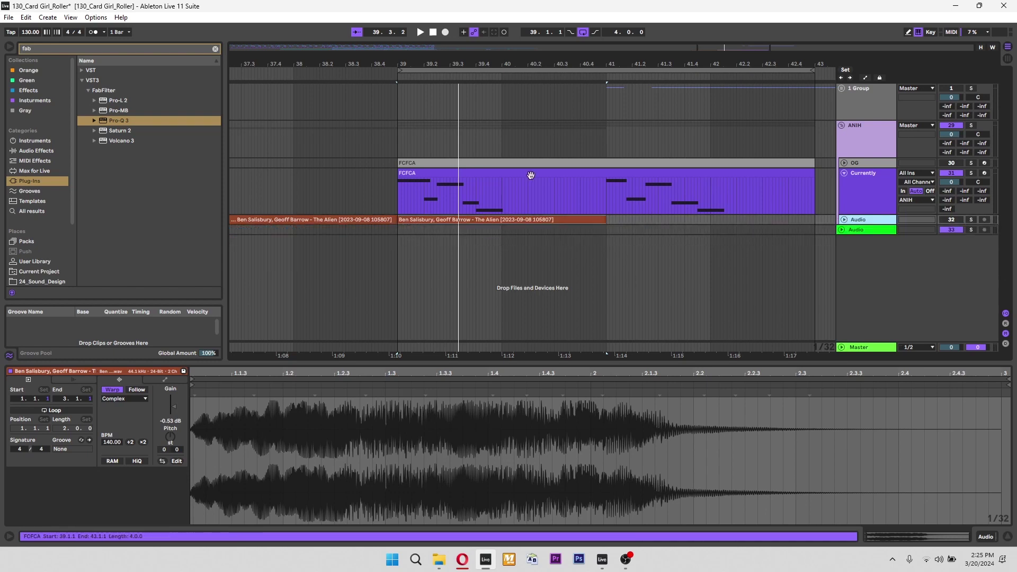
- Switch to the browser, listen to The Mark - Interlude from just past its midpoint, and return to Ableton Live
click(555, 182)
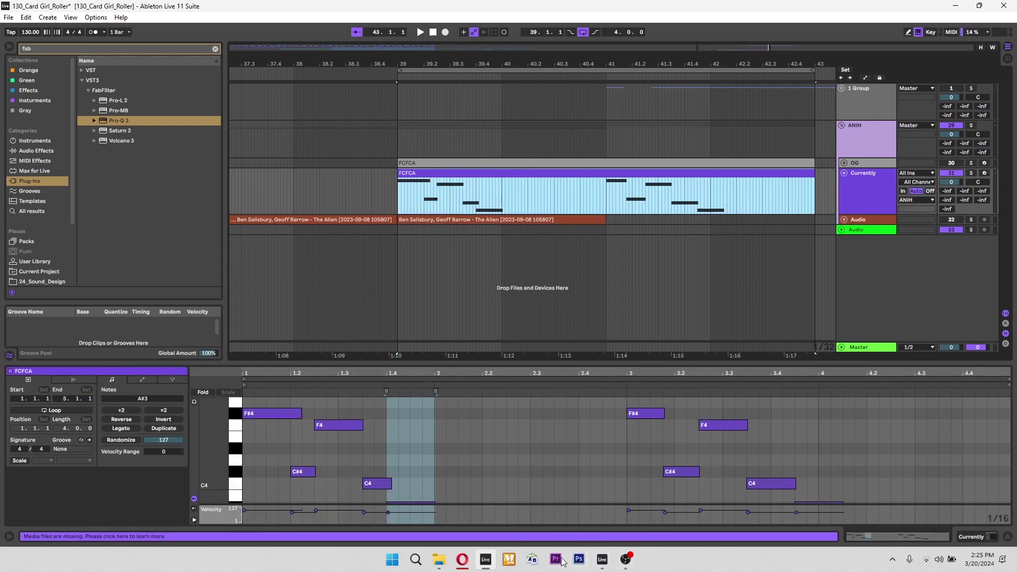
mouse_move(492, 568)
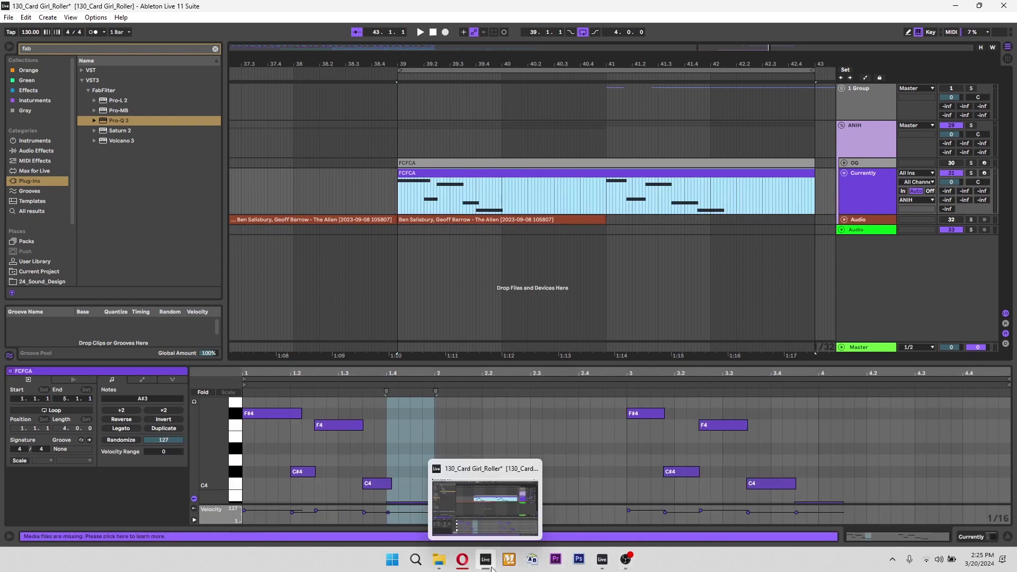
click(464, 561)
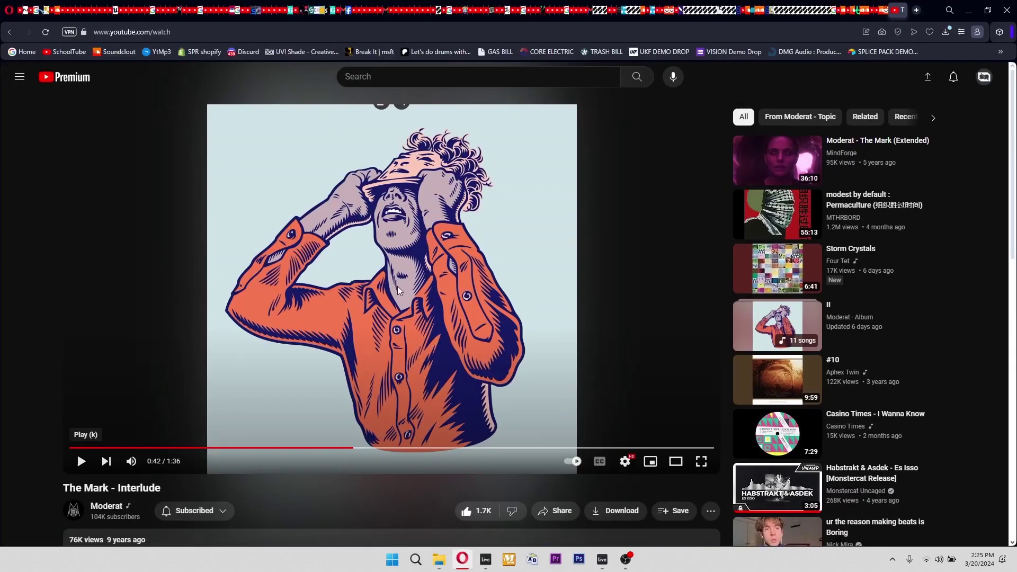
click(81, 461)
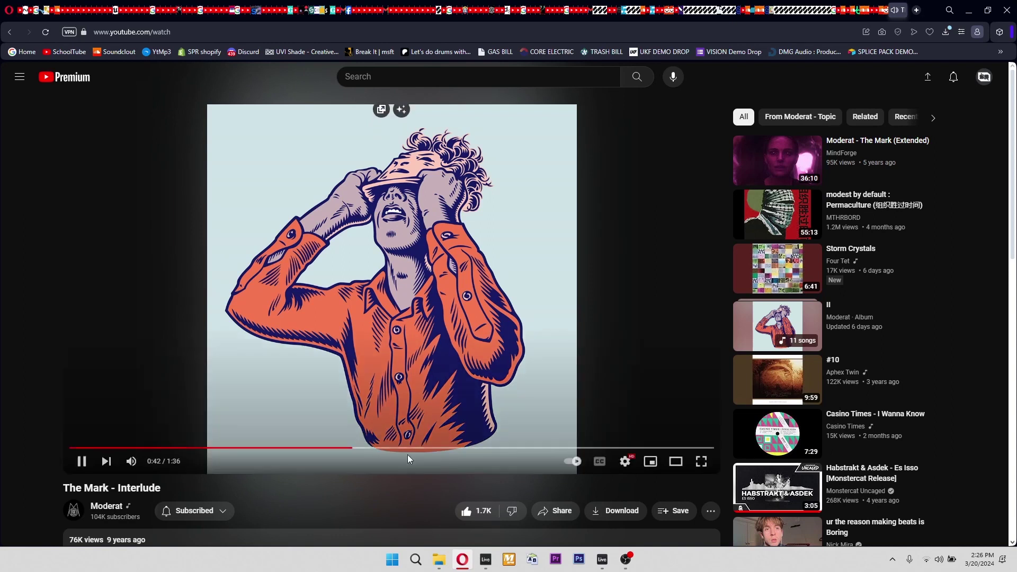
click(440, 451)
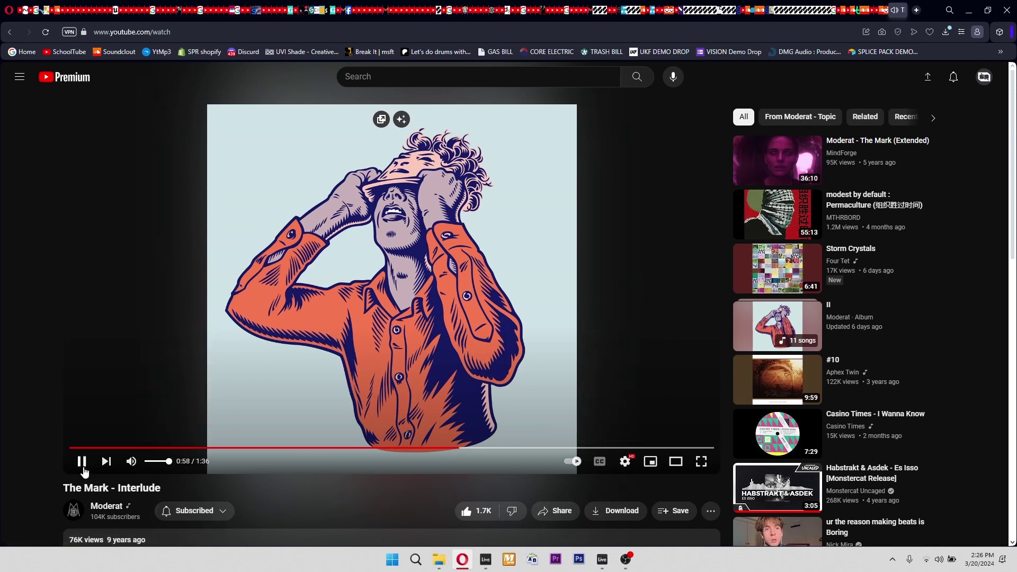
click(82, 466)
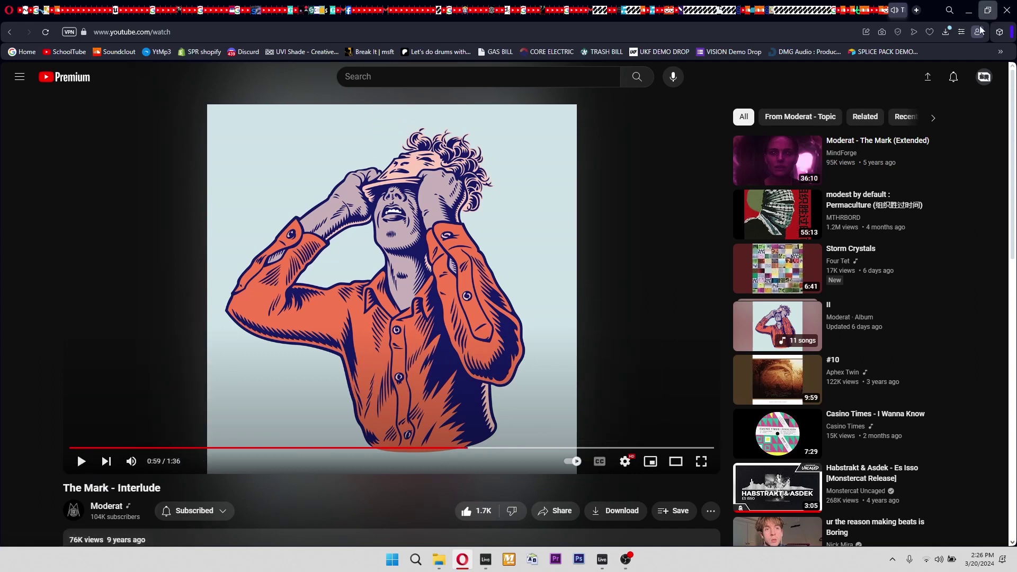
click(968, 11)
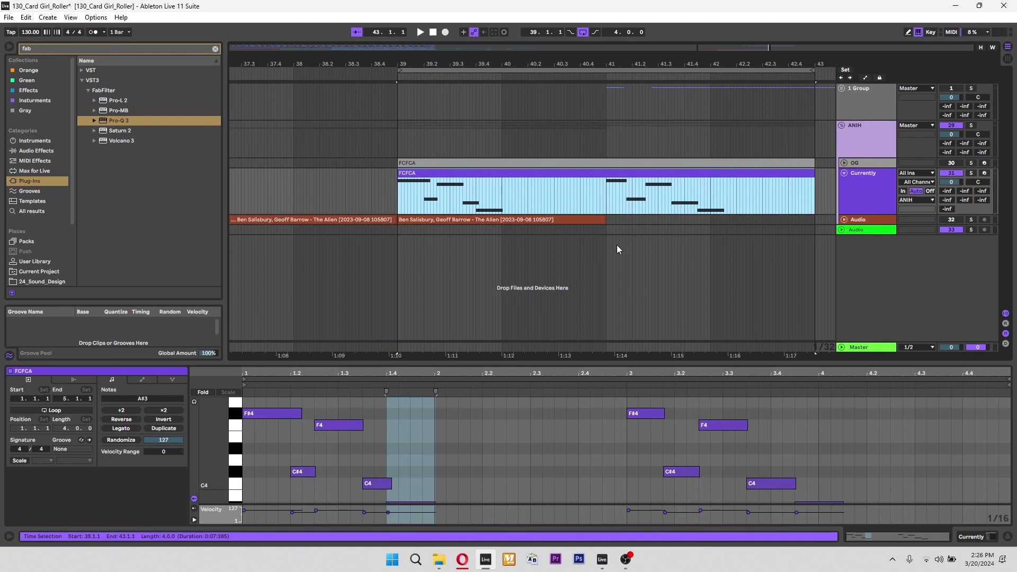
click(558, 247)
drag(557, 247, 522, 241)
click(504, 205)
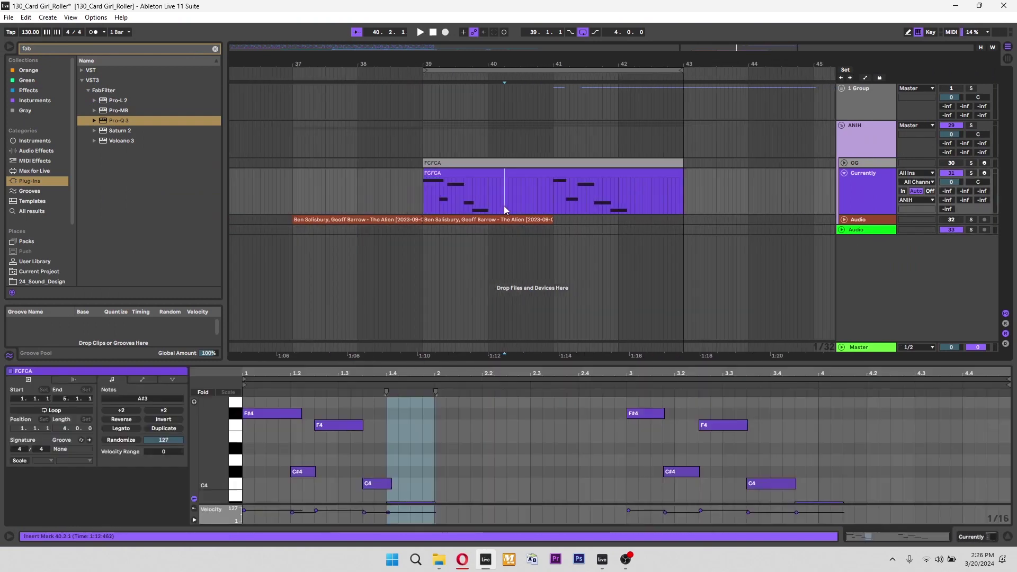
scroll(505, 205, up, 3)
click(329, 164)
click(338, 174)
click(356, 162)
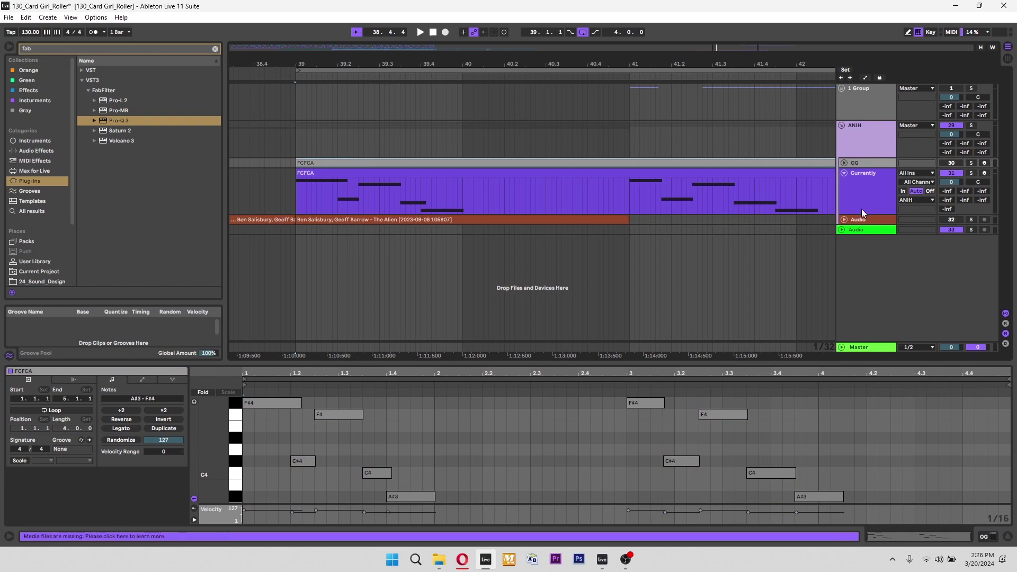
- Expand the Audio track and listen to its clip of The Alien at bar 39 in solo
click(846, 219)
click(542, 249)
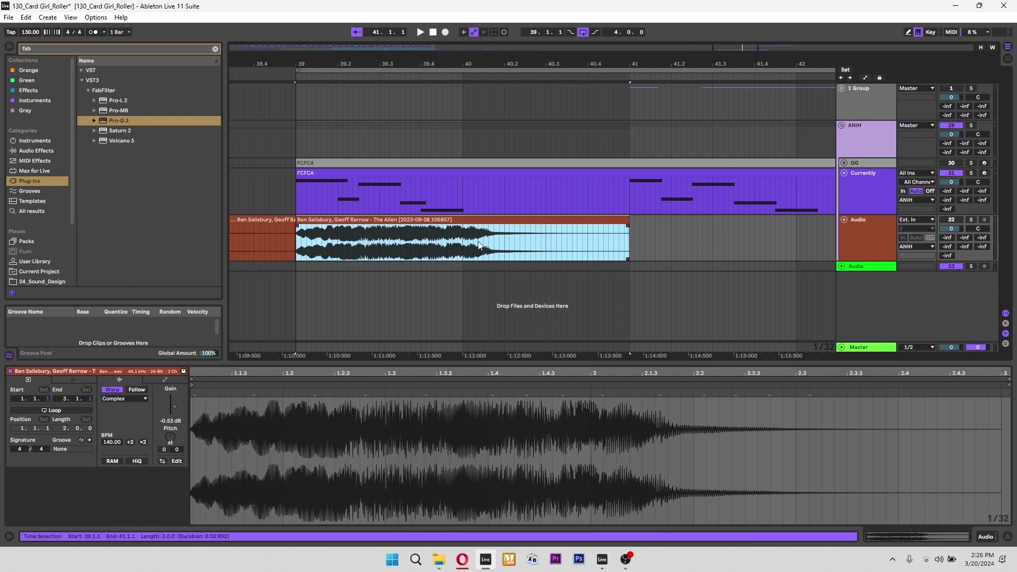
click(972, 220)
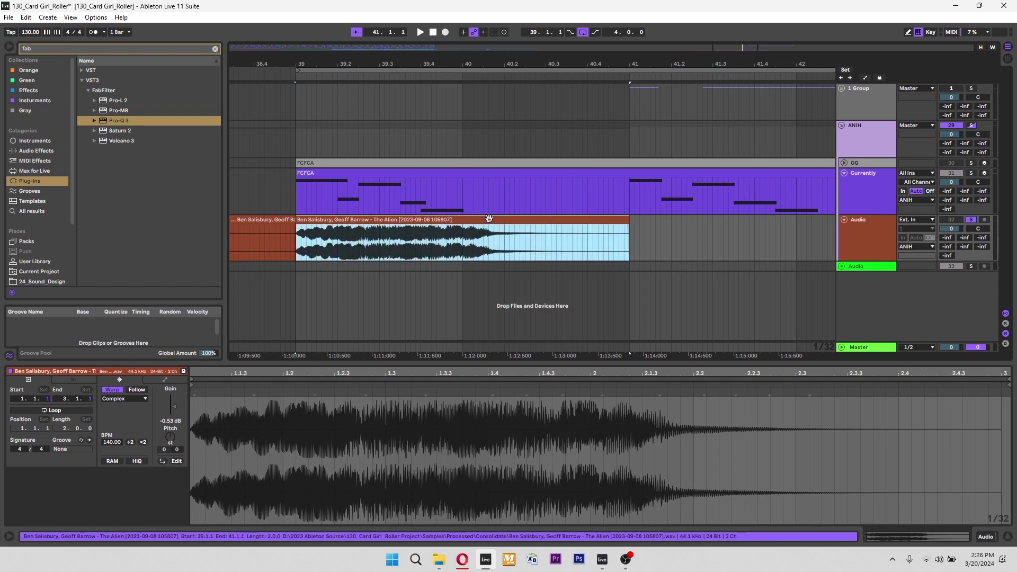
key(space)
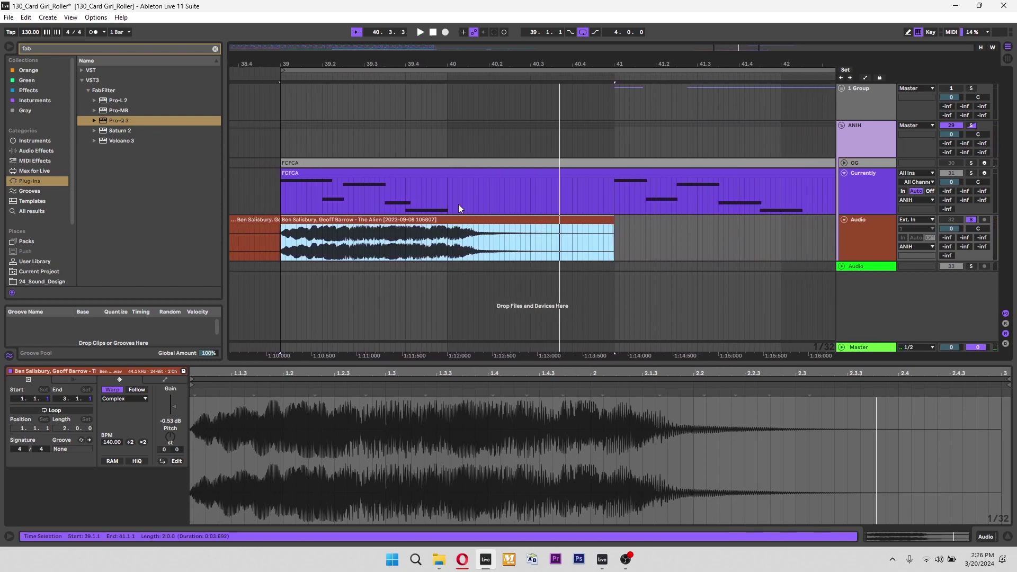
- Solo the Currently track and look over the 24_ANIH_2 patch in its Current synth
click(873, 209)
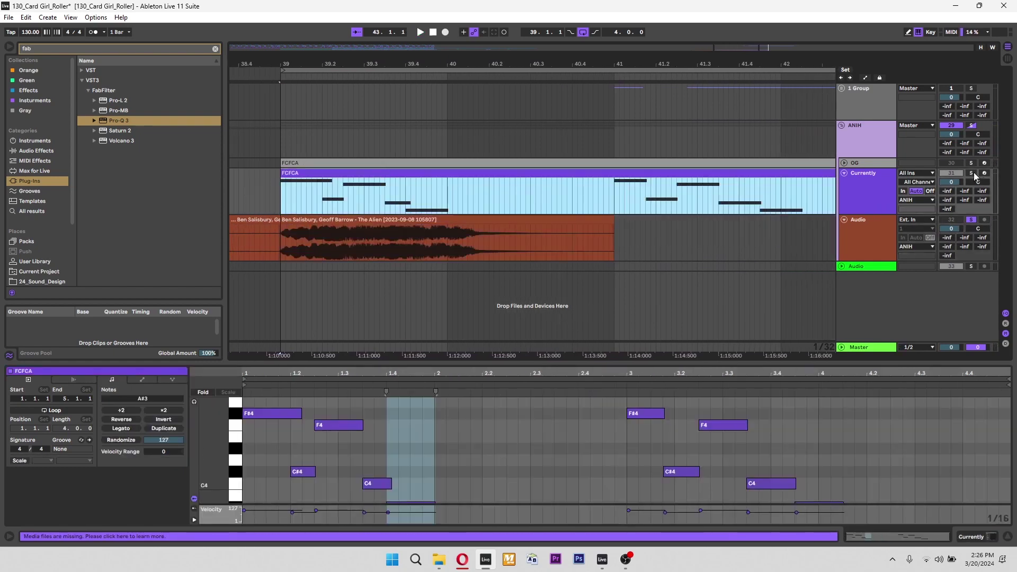
click(937, 181)
click(972, 174)
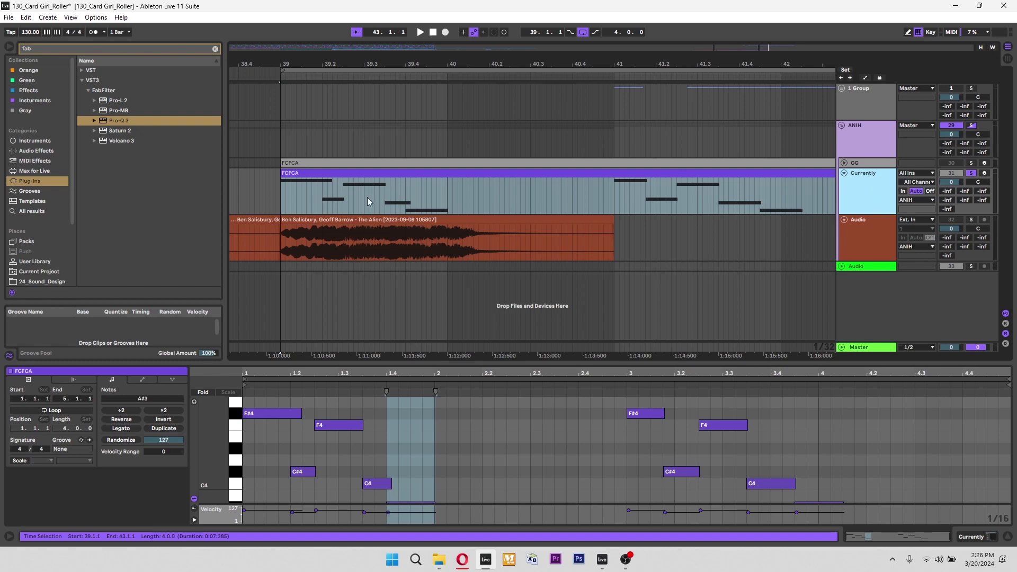
click(399, 186)
click(991, 537)
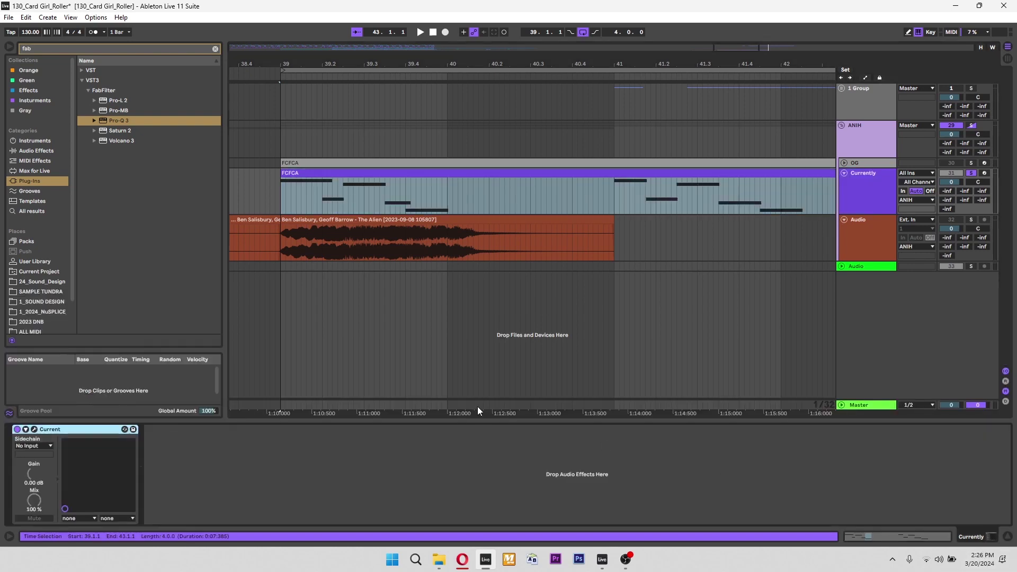
click(34, 429)
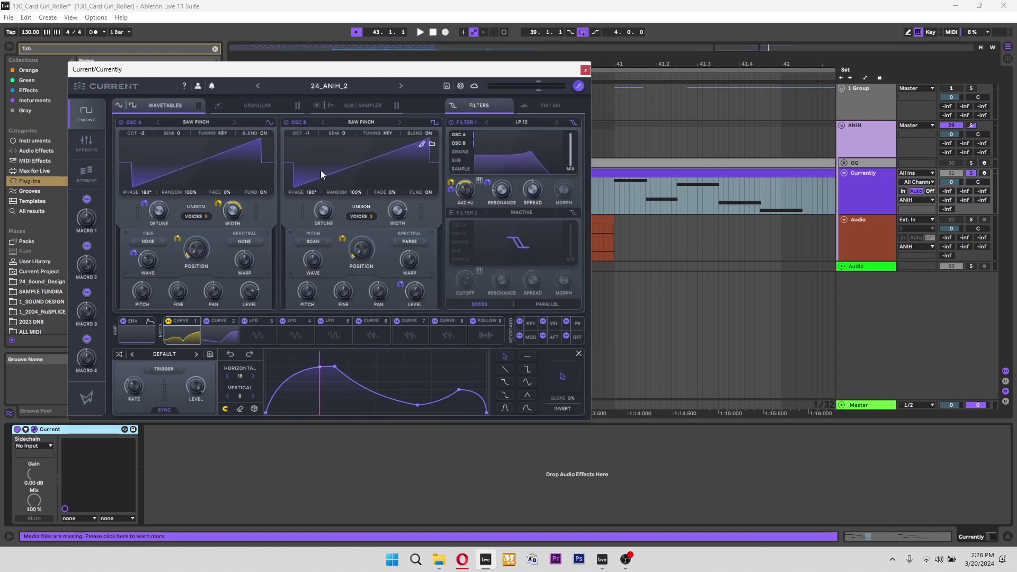
click(585, 71)
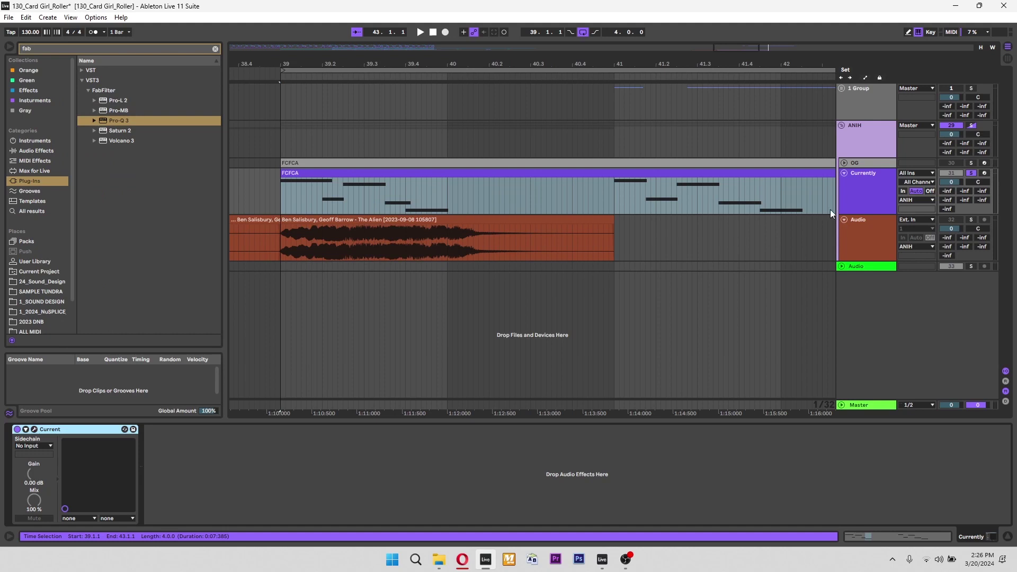
- Duplicate the Currently track under the name INIT M8 and solo the copy
click(853, 195)
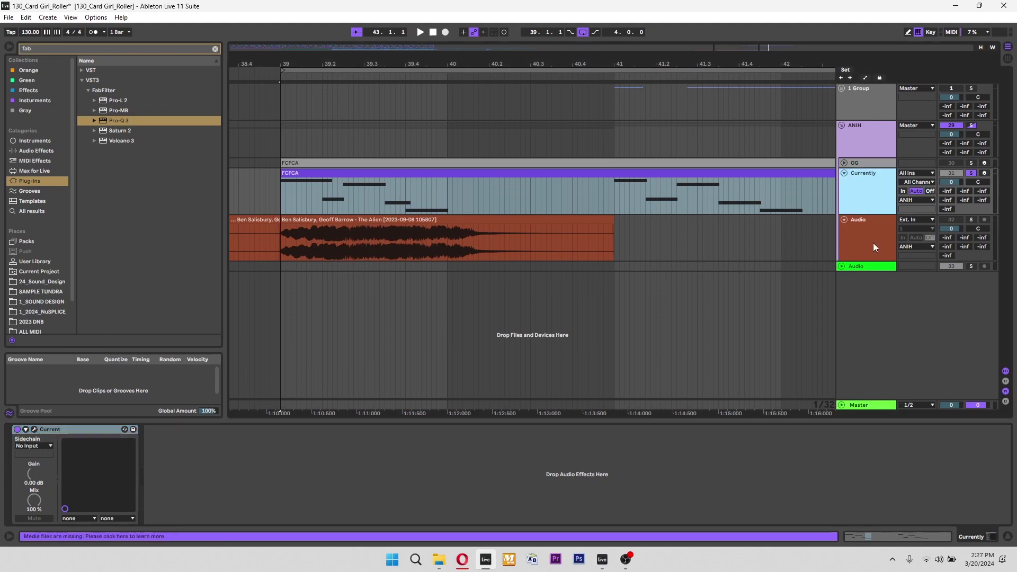
key(ctrl+d)
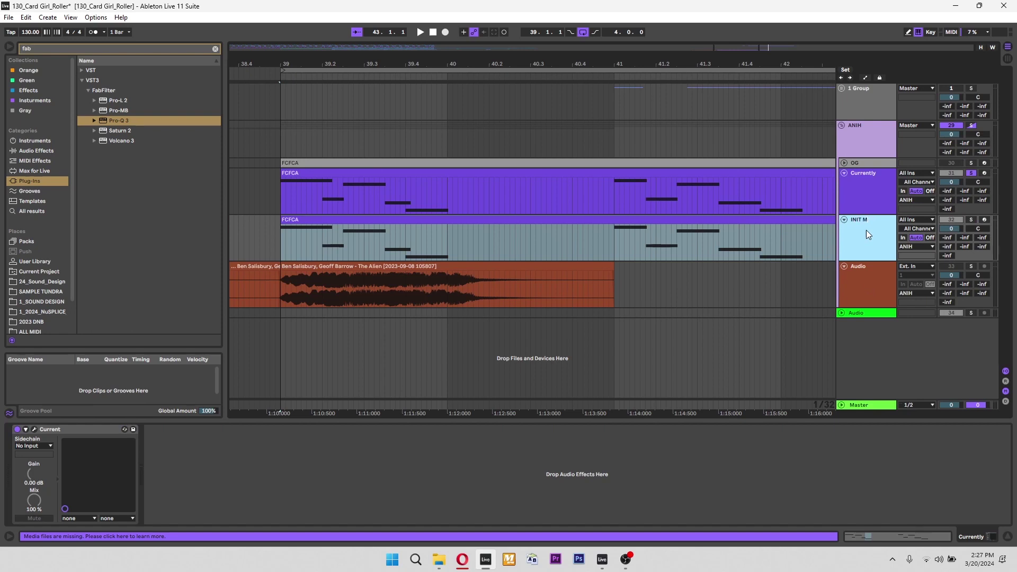
key(Return)
click(971, 219)
- Initialize the preset of the Current synth on the INIT M8 track
click(35, 429)
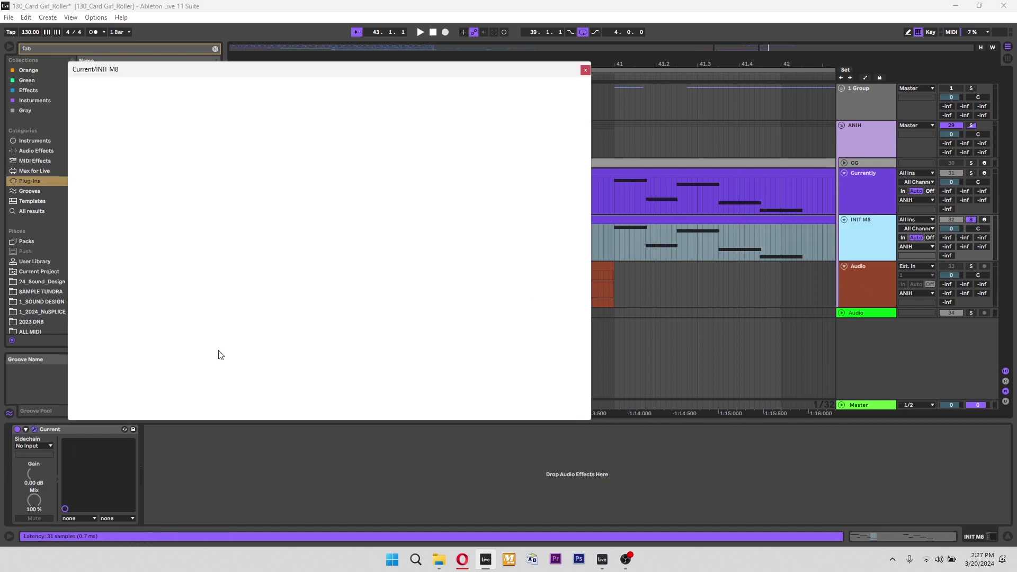
click(460, 85)
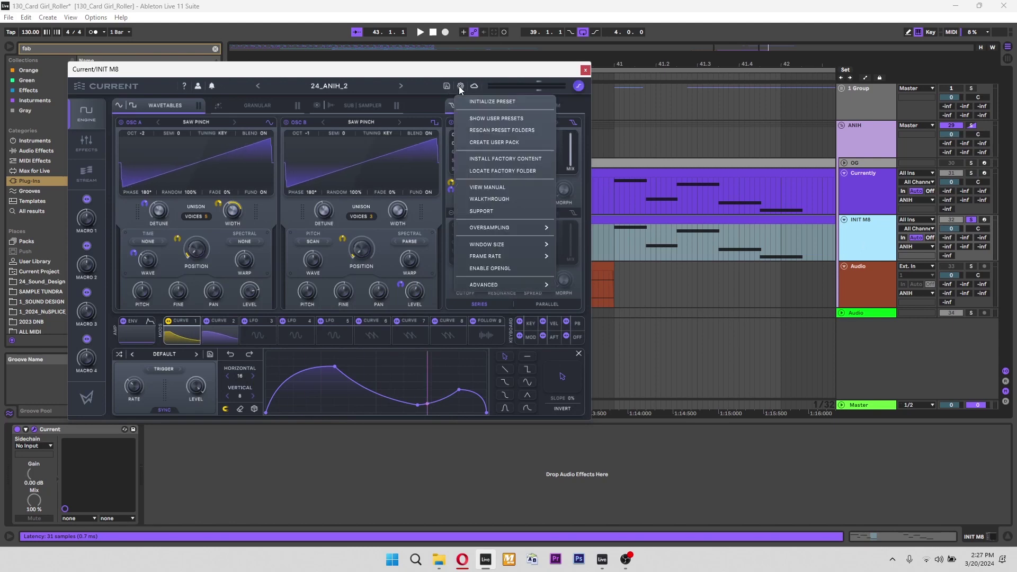
click(492, 101)
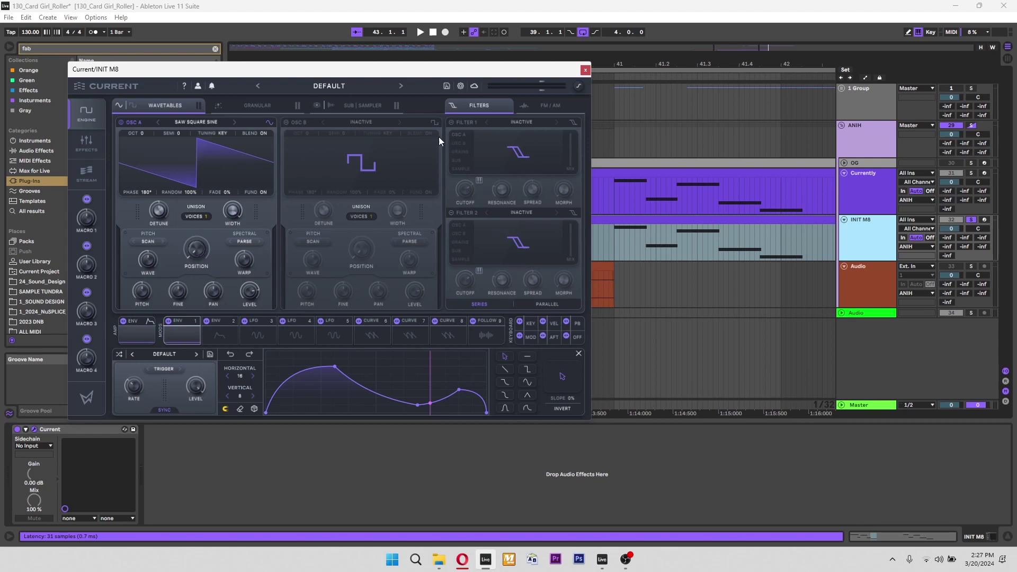
drag(414, 74, 677, 106)
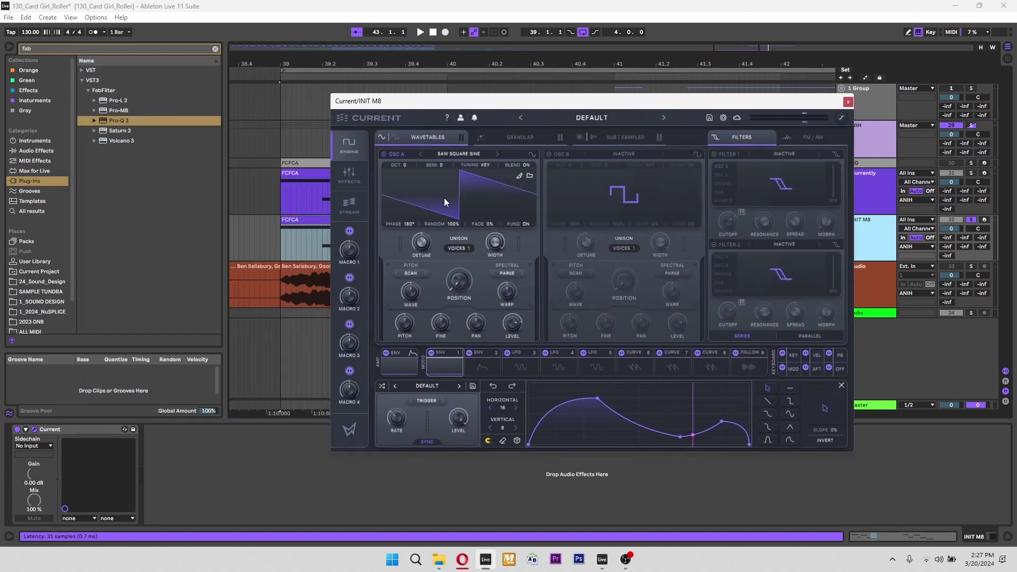
- Load the Saw Pinch wavetable from Basic Shapes into oscillator A
click(498, 153)
click(489, 154)
click(415, 210)
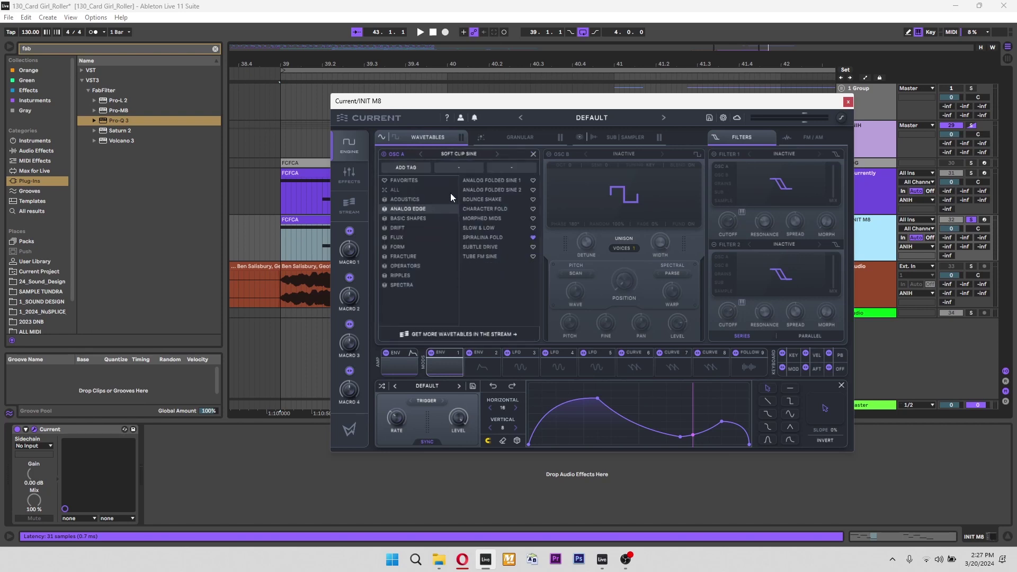
click(411, 218)
click(493, 295)
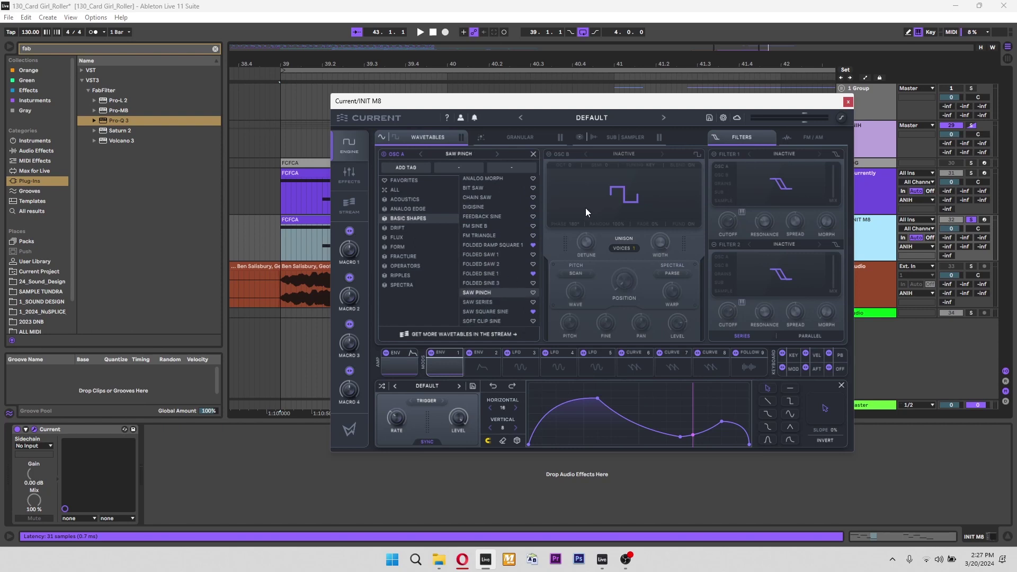
click(533, 154)
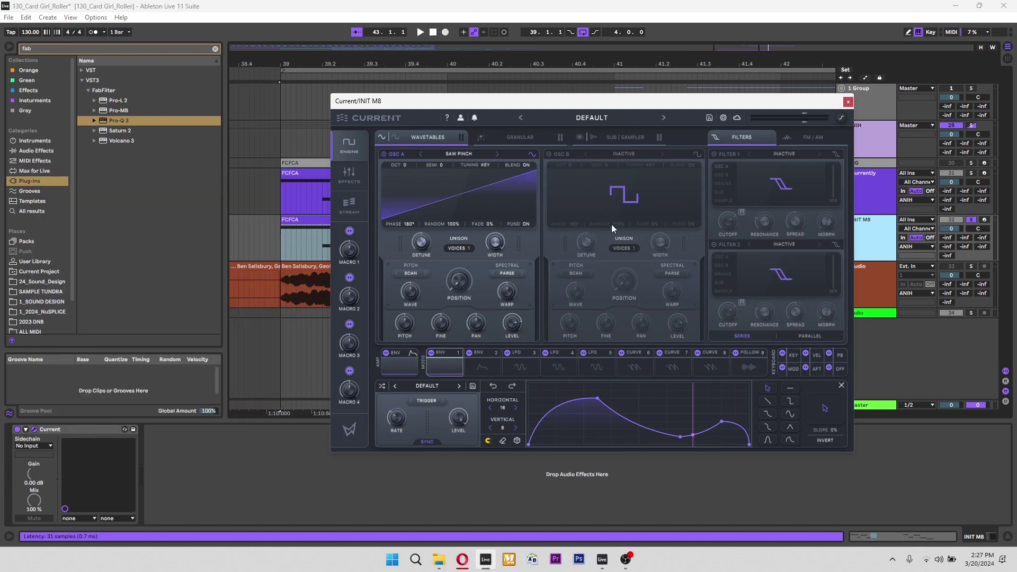
drag(682, 107, 567, 120)
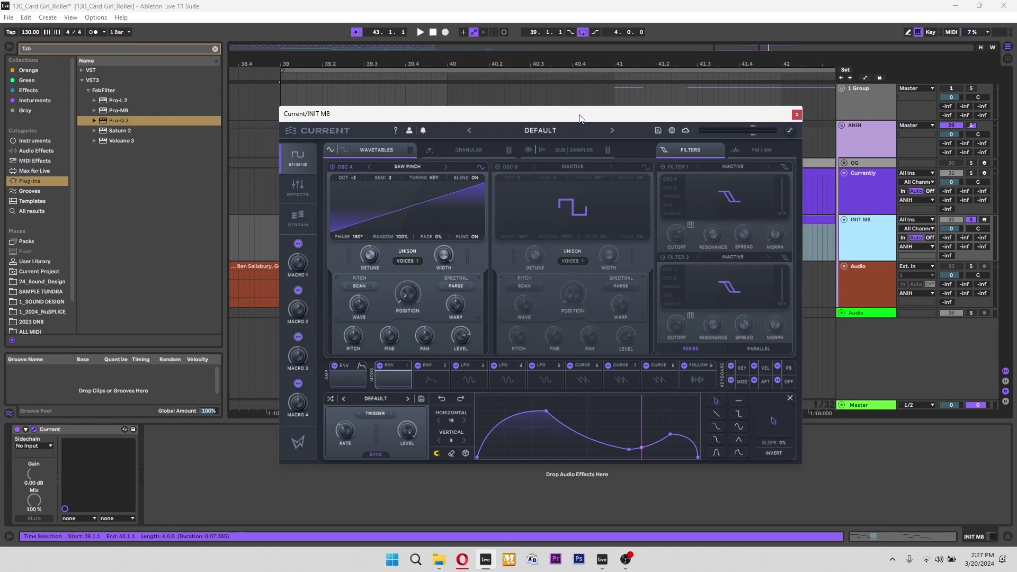
- Hide the browser and move the INIT M8 synth window aside so the arrangement has more room
drag(579, 118, 546, 116)
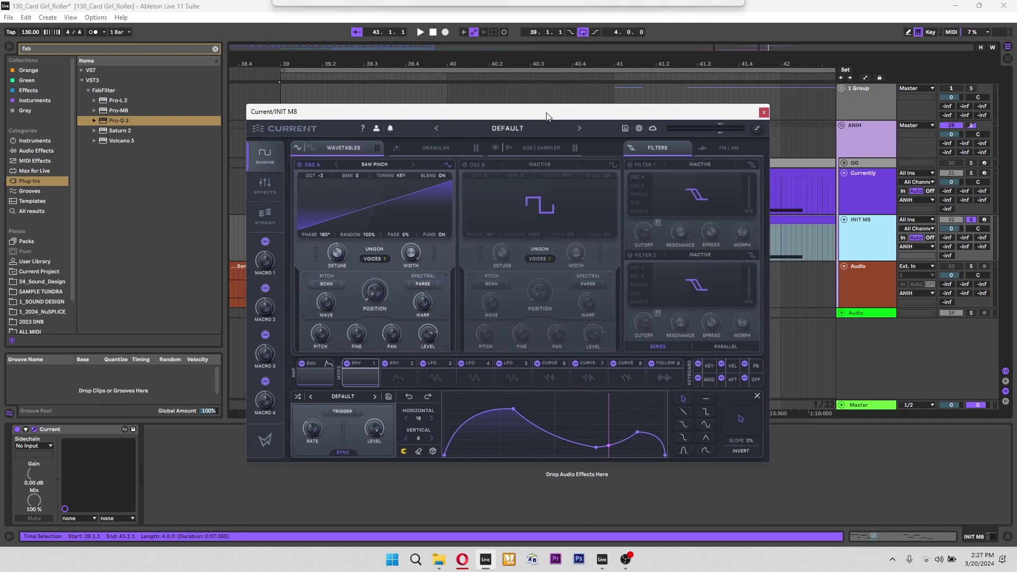
click(12, 47)
drag(421, 112, 224, 108)
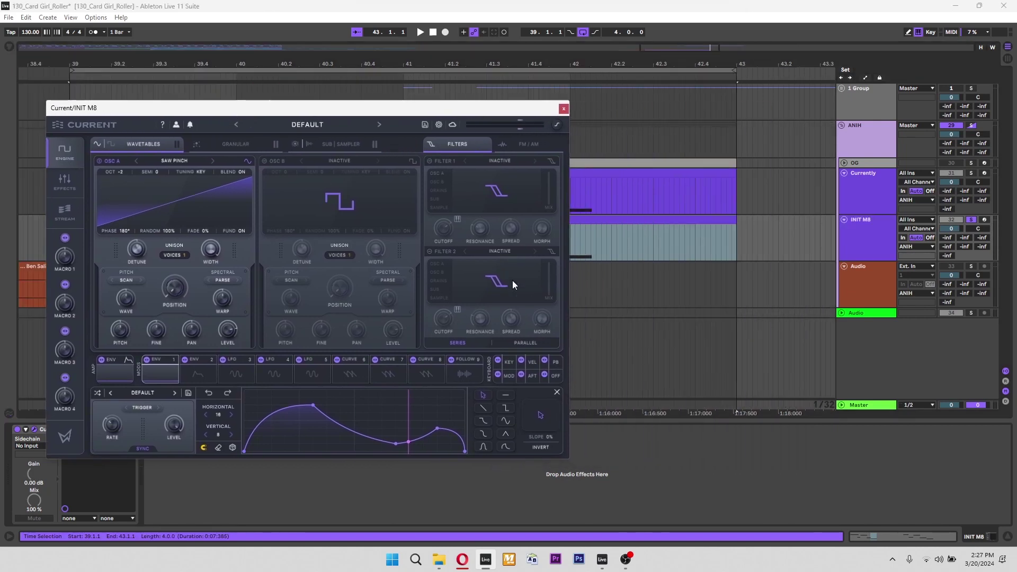
- Try the Saw Pinch wavetable from Basic Shapes in oscillator B and switch the oscillator back off
click(265, 161)
click(342, 160)
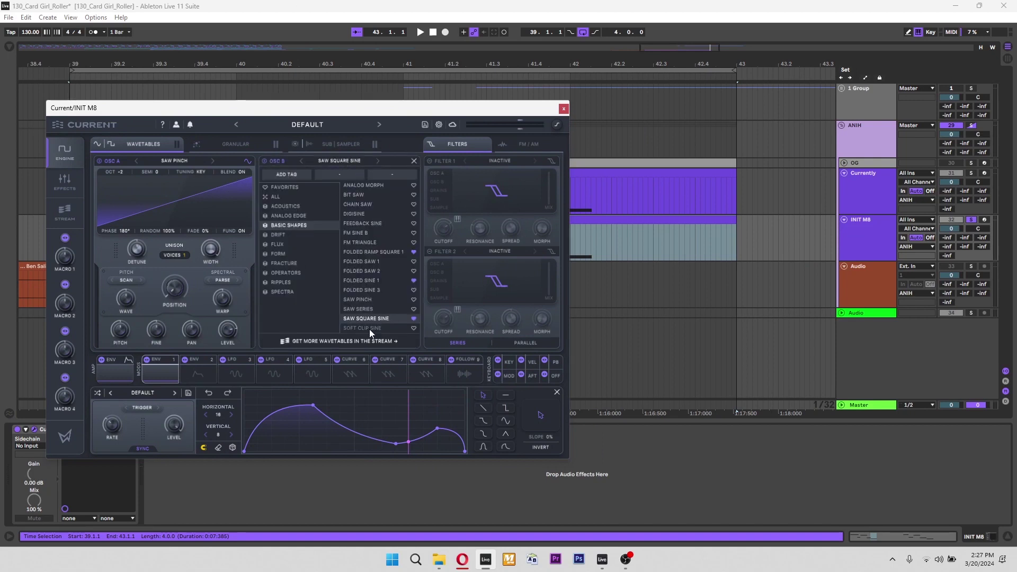
click(295, 216)
click(308, 225)
click(374, 299)
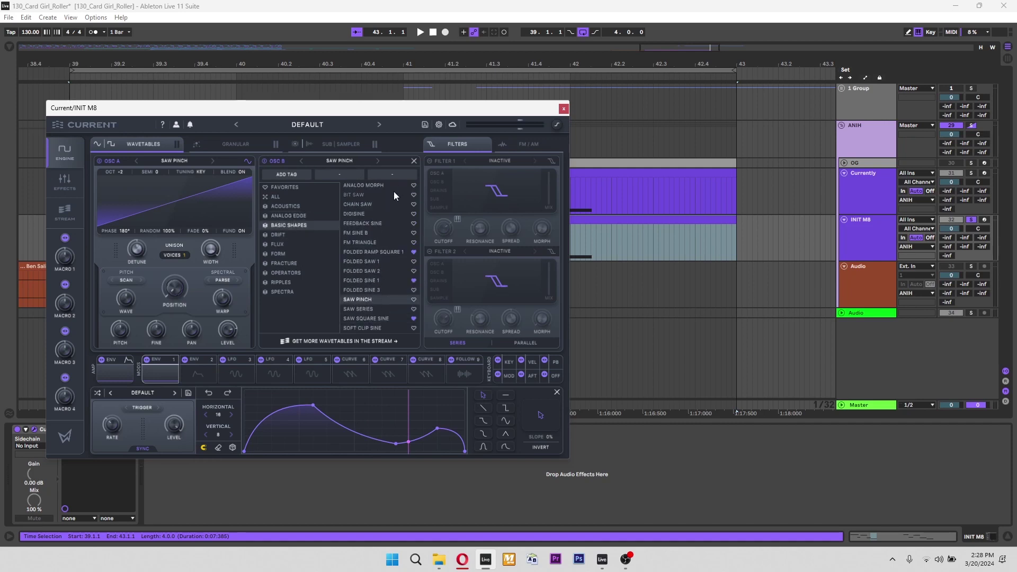
click(414, 162)
click(264, 160)
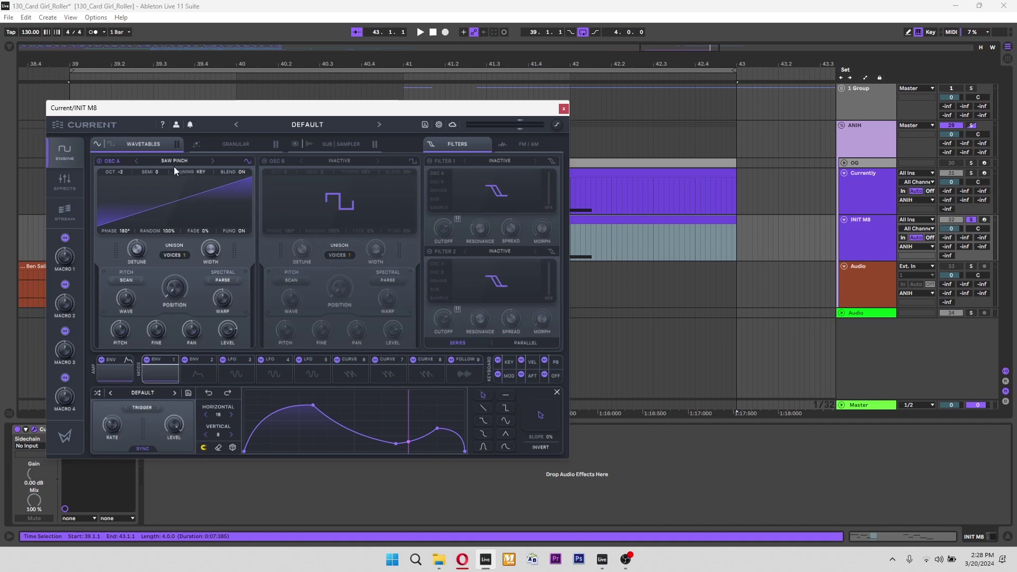
- Move the synth window clear of the track controls and play back the unfiltered saw patch on INIT M8
drag(354, 111, 527, 116)
key(space)
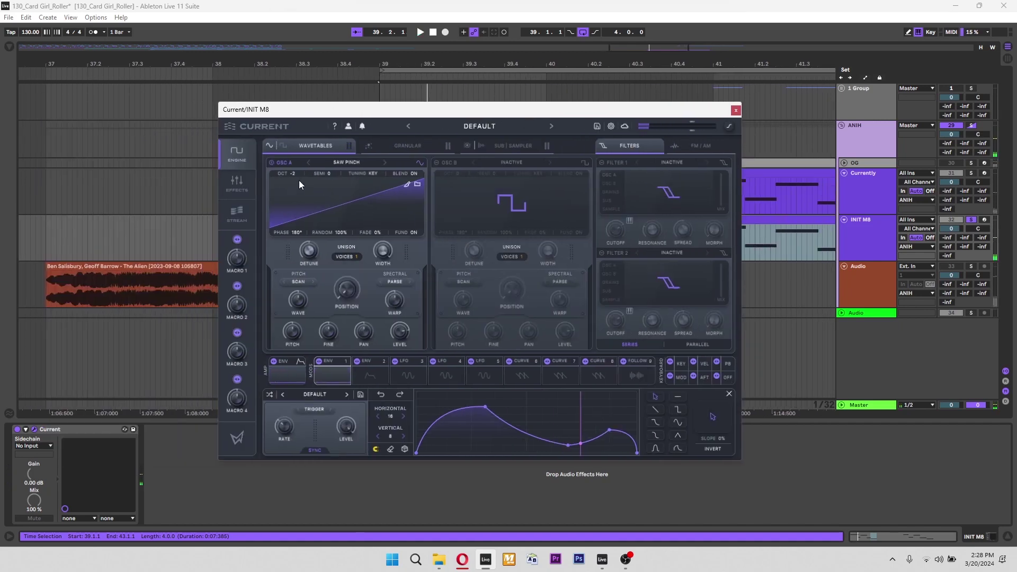
key(space)
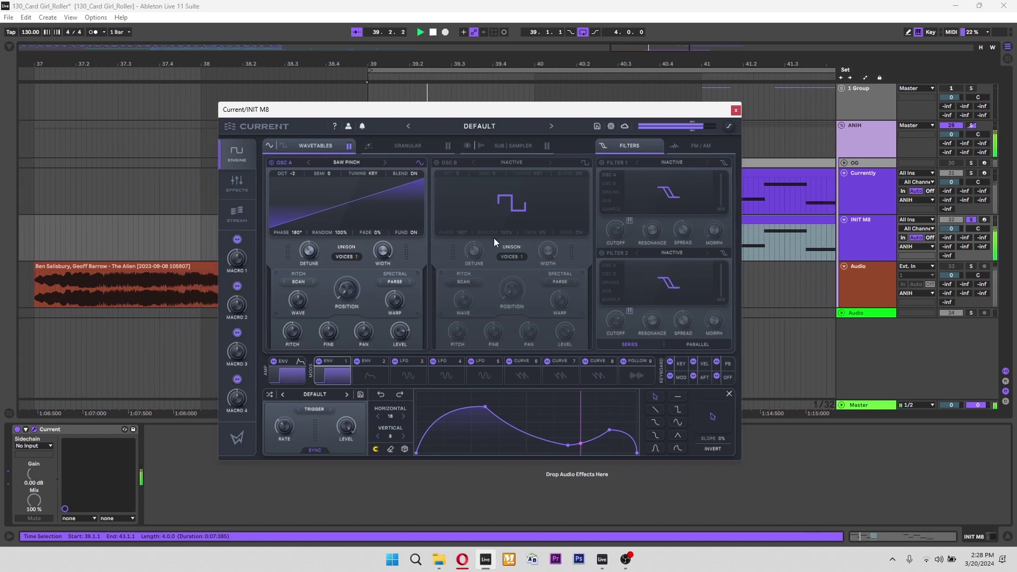
key(space)
- Enable Filter 1 as LP 12 with oscillators A and B routed in, and lower its cutoff to about 188 Hz
click(602, 161)
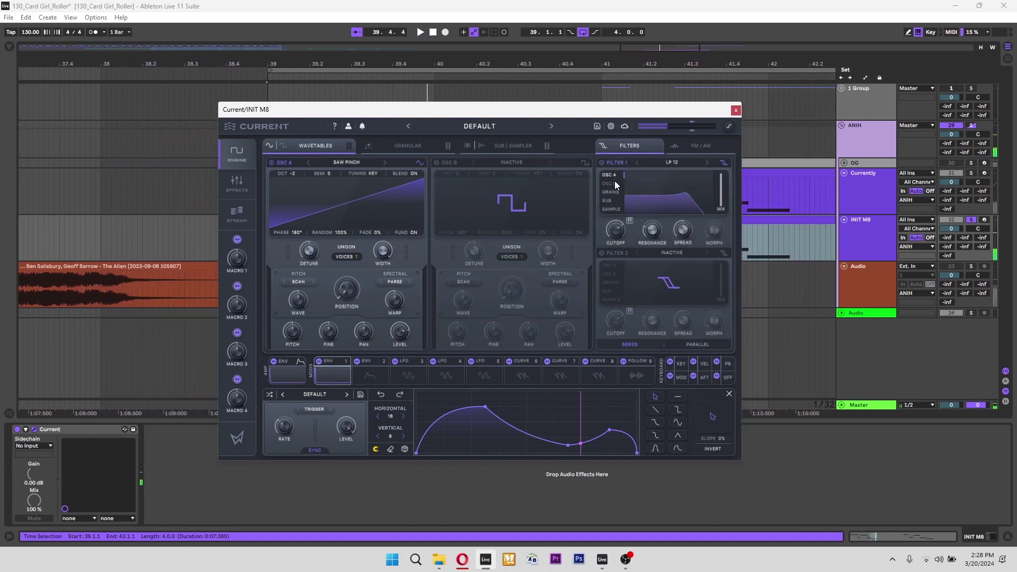
drag(616, 230, 614, 267)
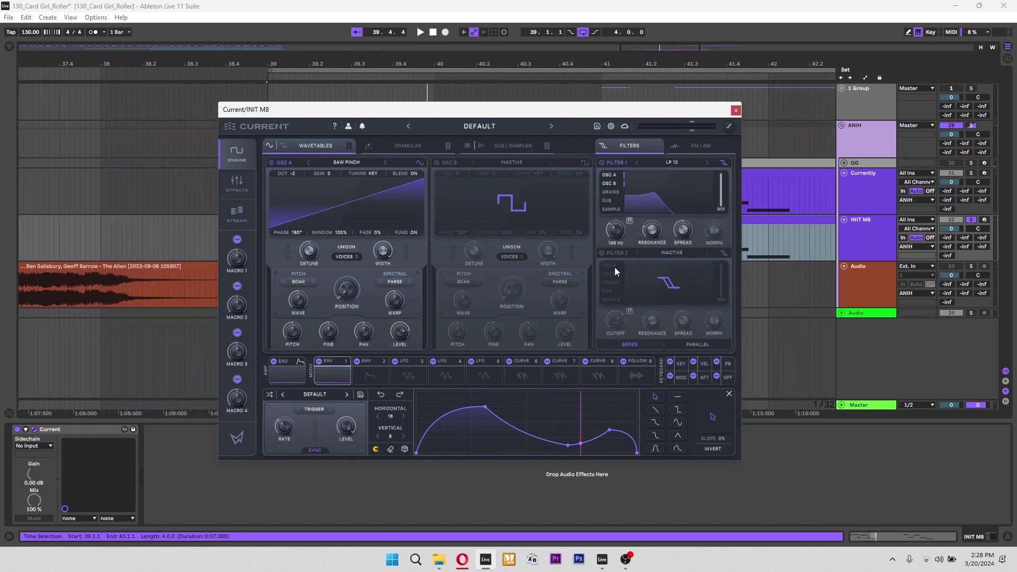
key(space)
key(space)
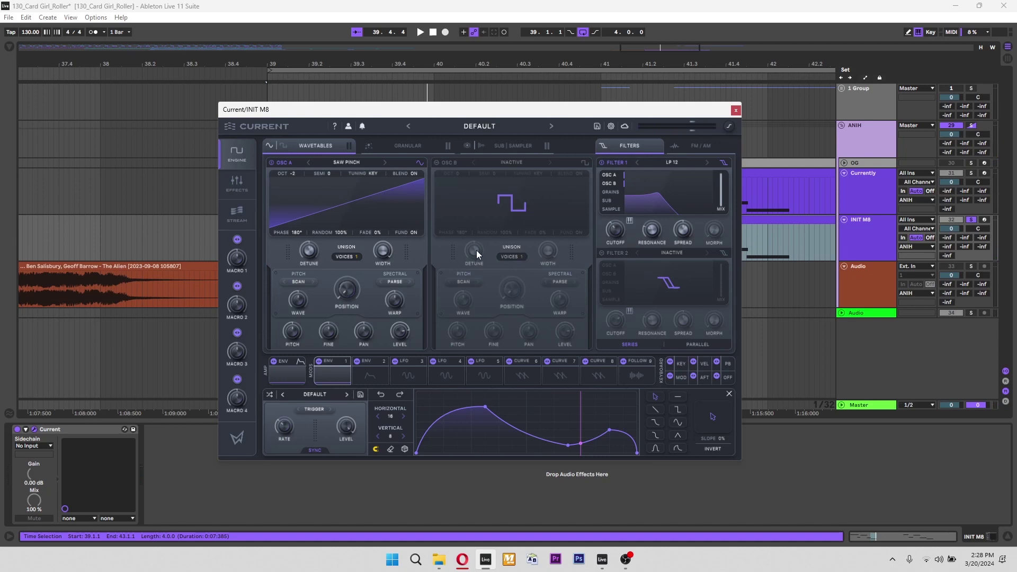
- Solo the Audio track, listen to The Alien reference clip at bar 39, and release the solo
click(875, 274)
click(518, 267)
key(space)
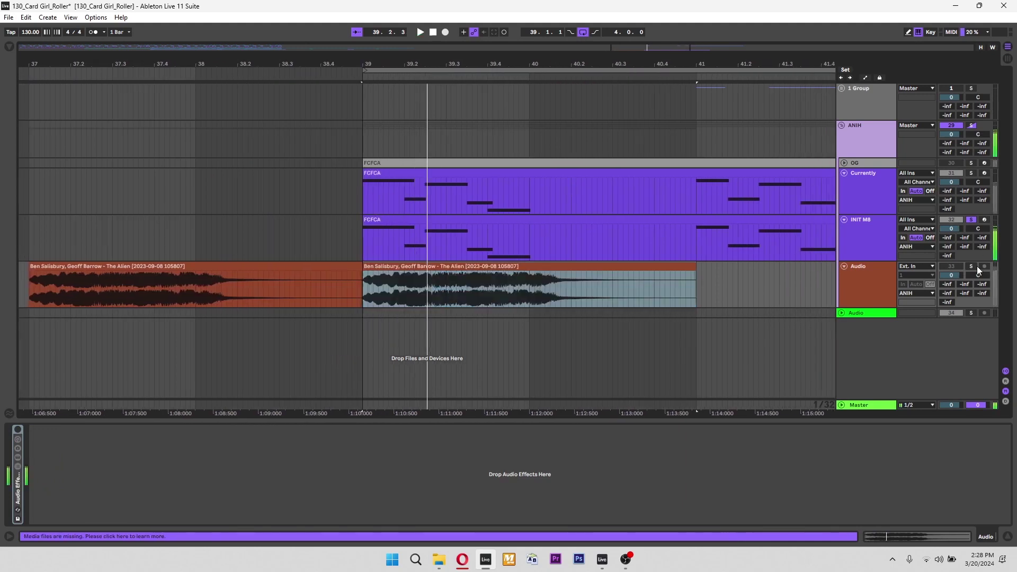
click(971, 266)
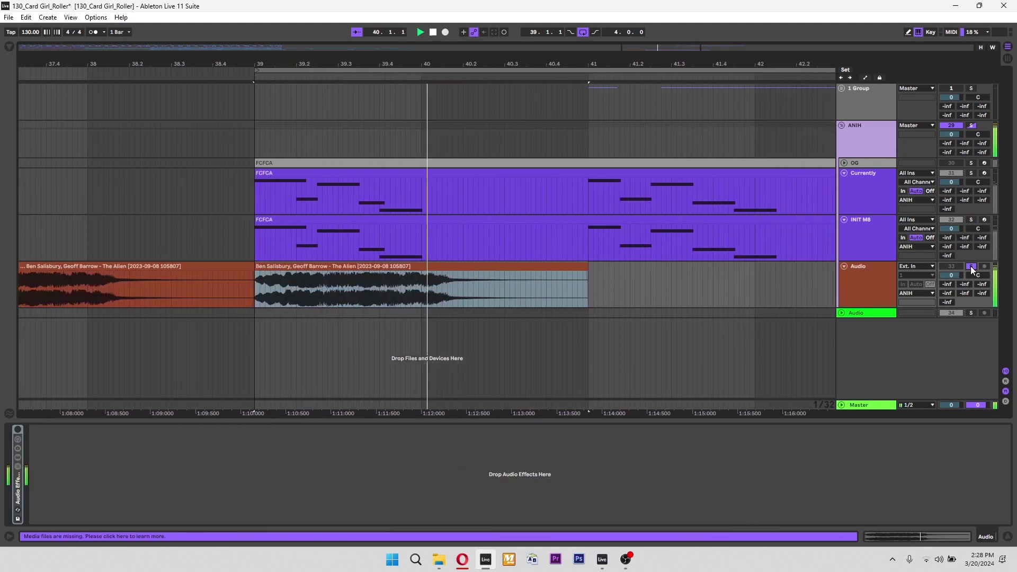
key(space)
click(971, 267)
- Listen once more to how The Alien clip swells and fades, with the Audio track soloed only during playback
click(858, 246)
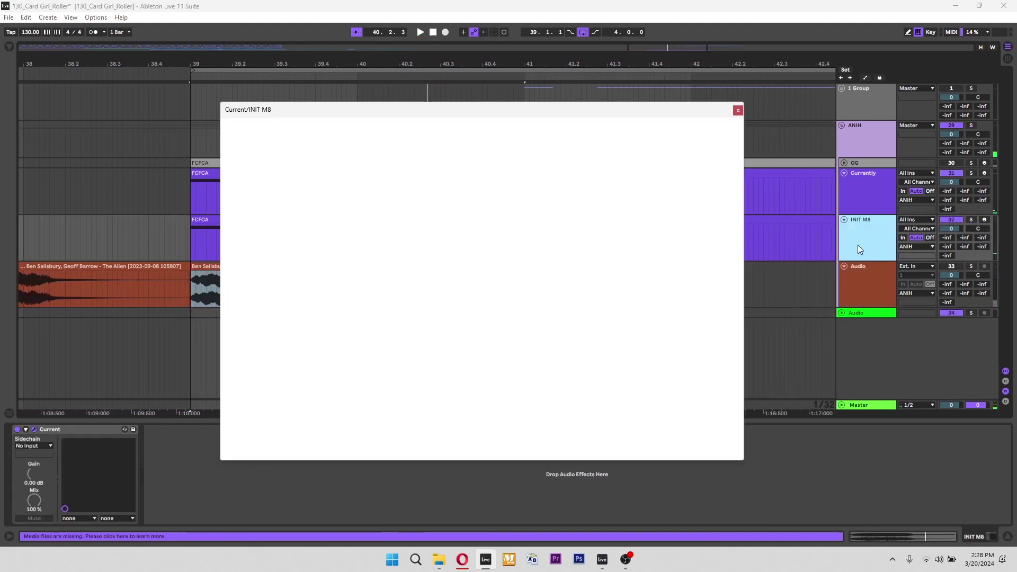
click(864, 201)
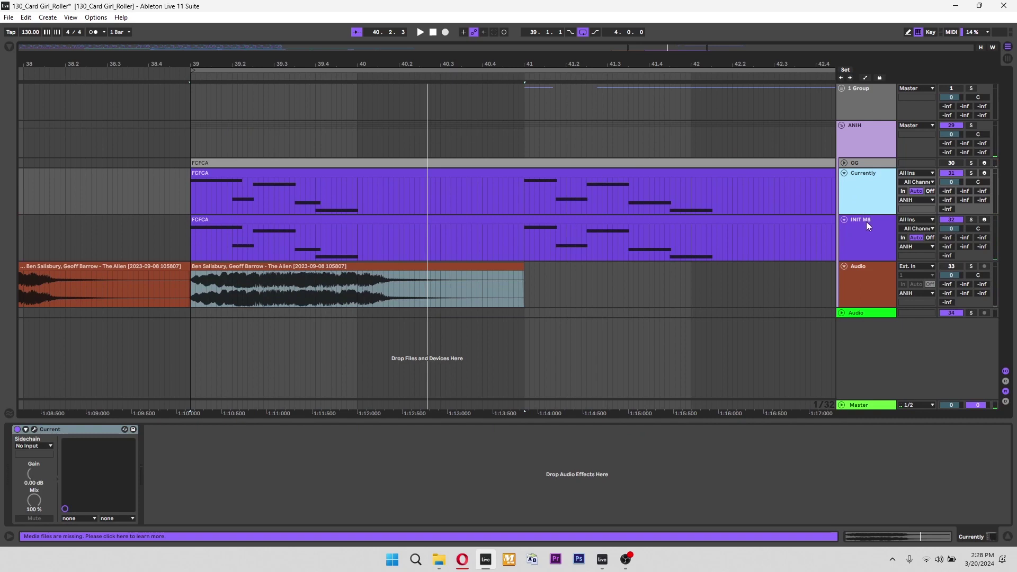
click(291, 298)
key(Right)
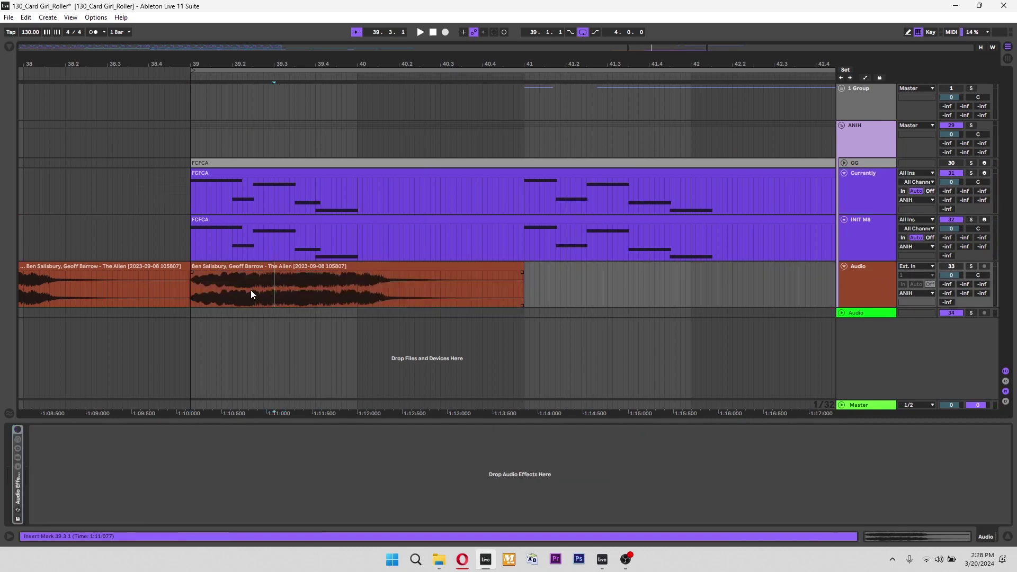
click(971, 267)
key(space)
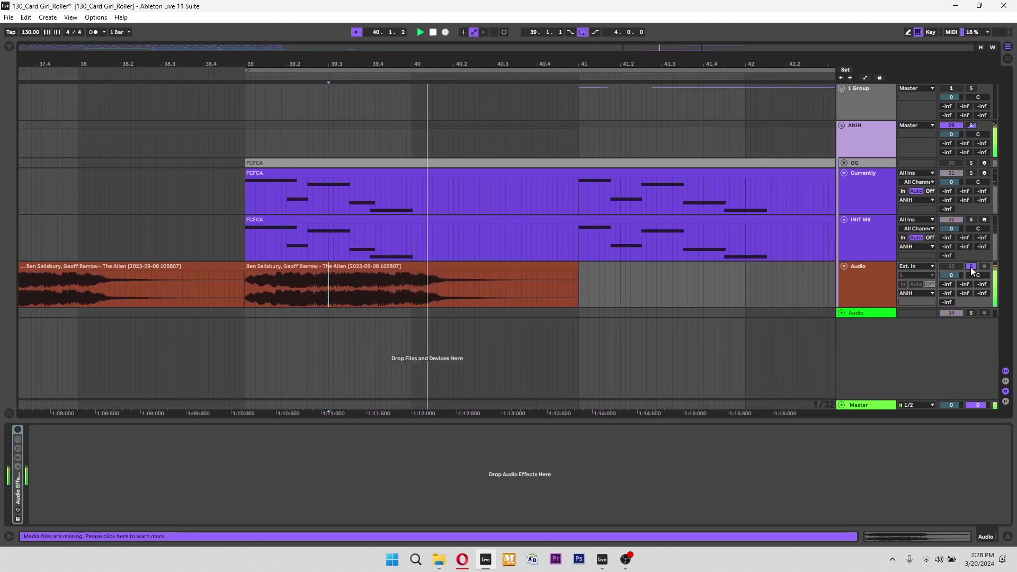
click(275, 291)
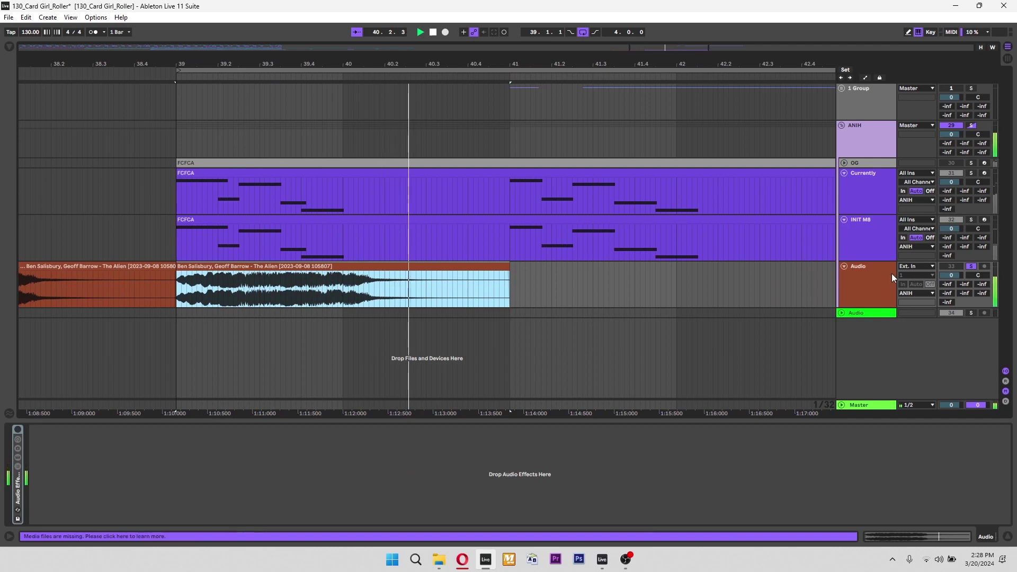
click(976, 269)
- Solo the INIT M8 track and play back its low-pass filtered saw patch
click(854, 230)
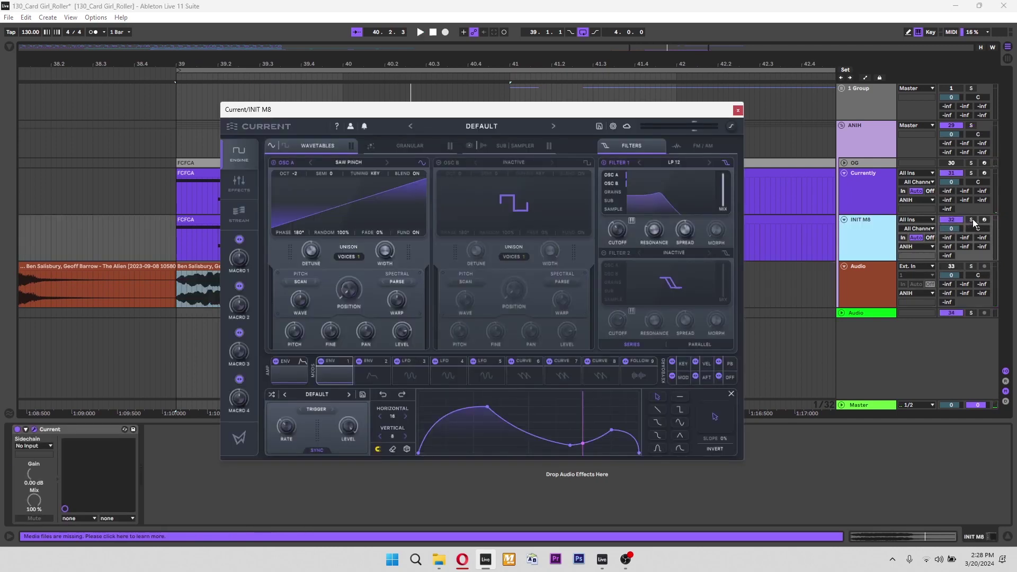
click(972, 219)
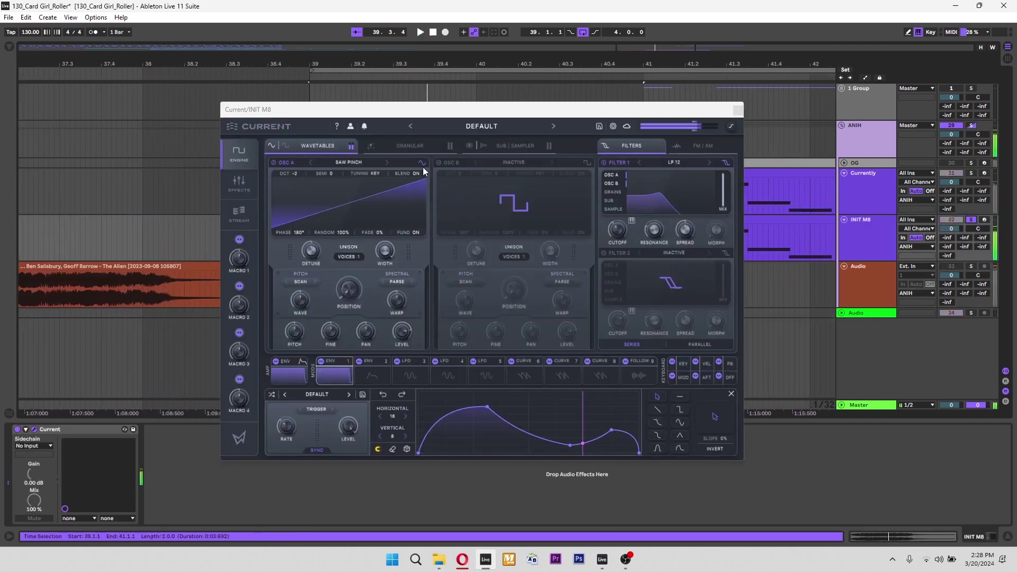
mouse_move(380, 239)
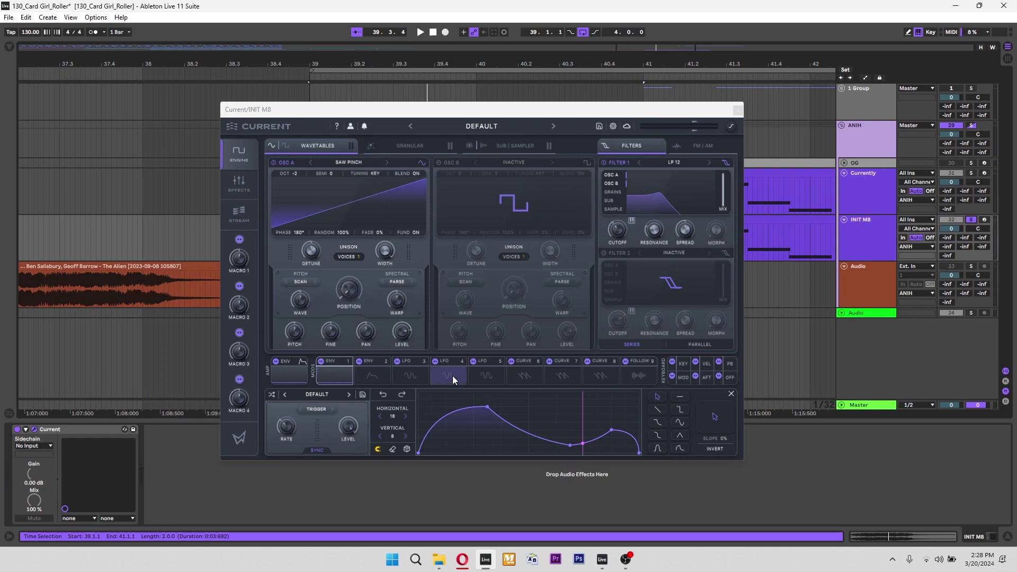
- Show the amp envelope of the INIT M8 patch and try a longer attack
click(333, 371)
click(293, 372)
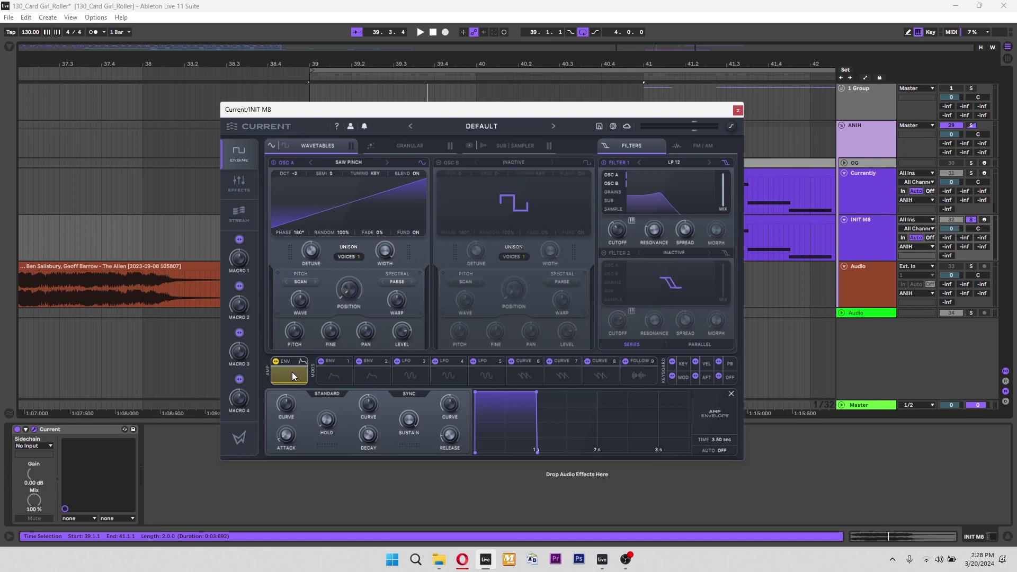
click(867, 233)
click(292, 374)
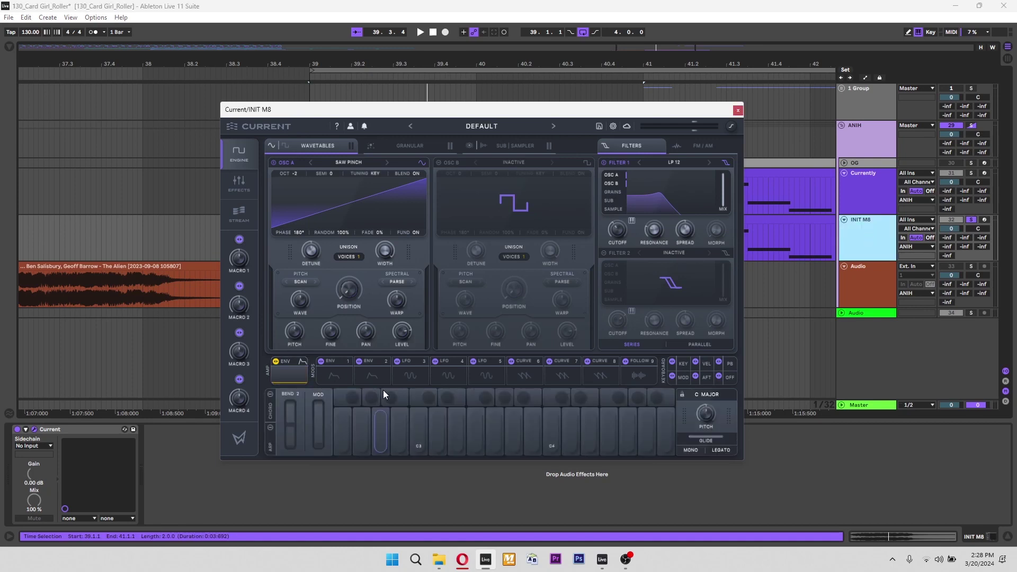
click(294, 363)
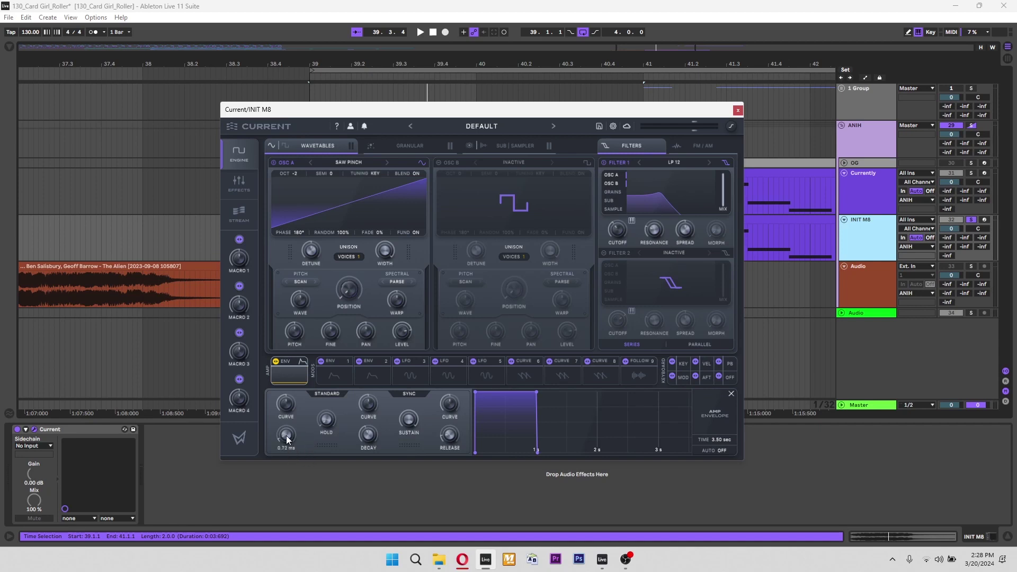
scroll(447, 430, up, 1)
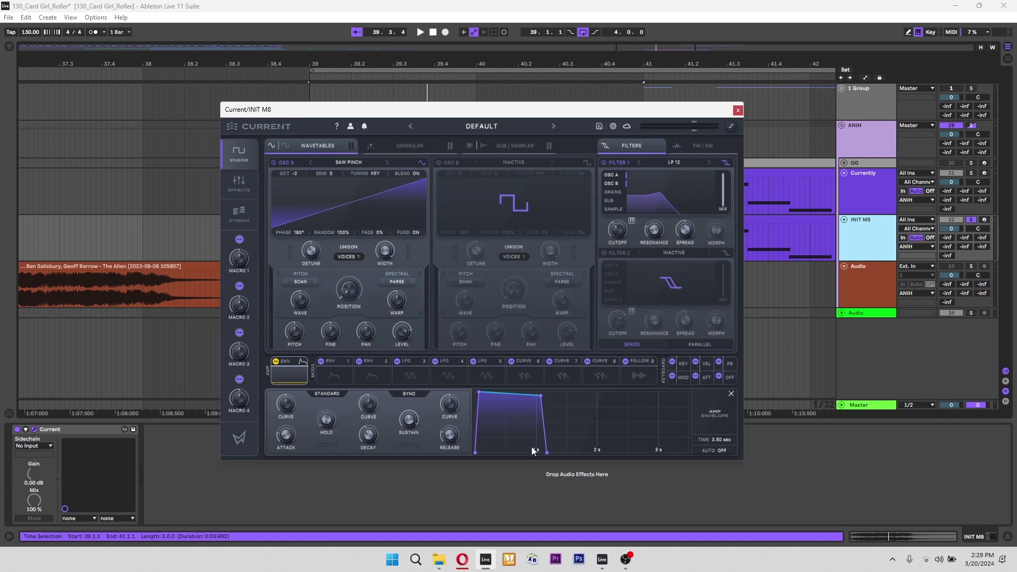
scroll(279, 436, down, 2)
- Change the Env 1 modulator to a Curve and shape it with an early peak and a long, gradual fall
click(348, 379)
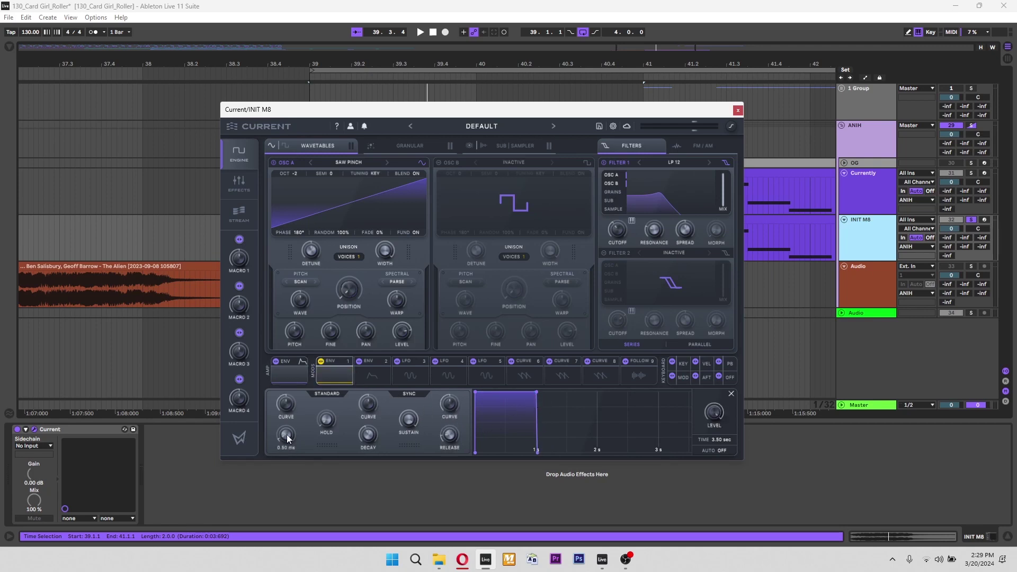
click(338, 363)
click(336, 337)
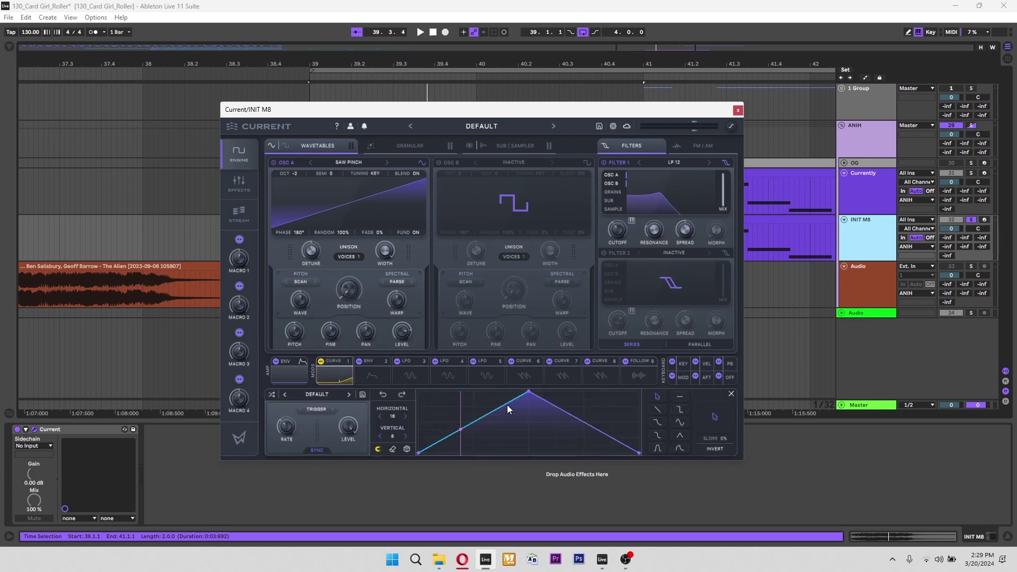
drag(529, 396, 432, 403)
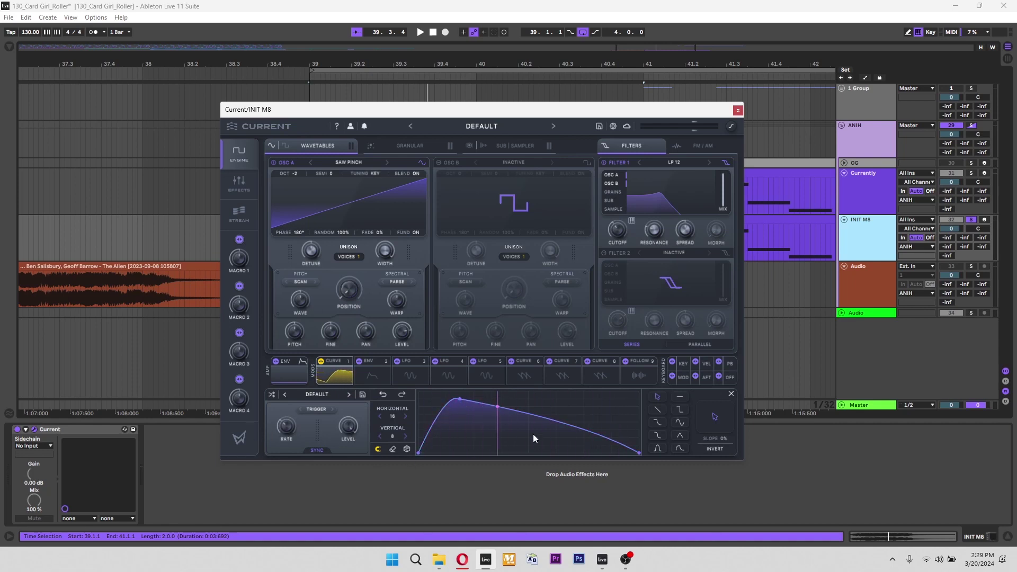
- Move the synth window off The Alien clip and listen to the soloed reference to compare its volume shape
click(613, 126)
click(573, 122)
drag(619, 109, 590, 317)
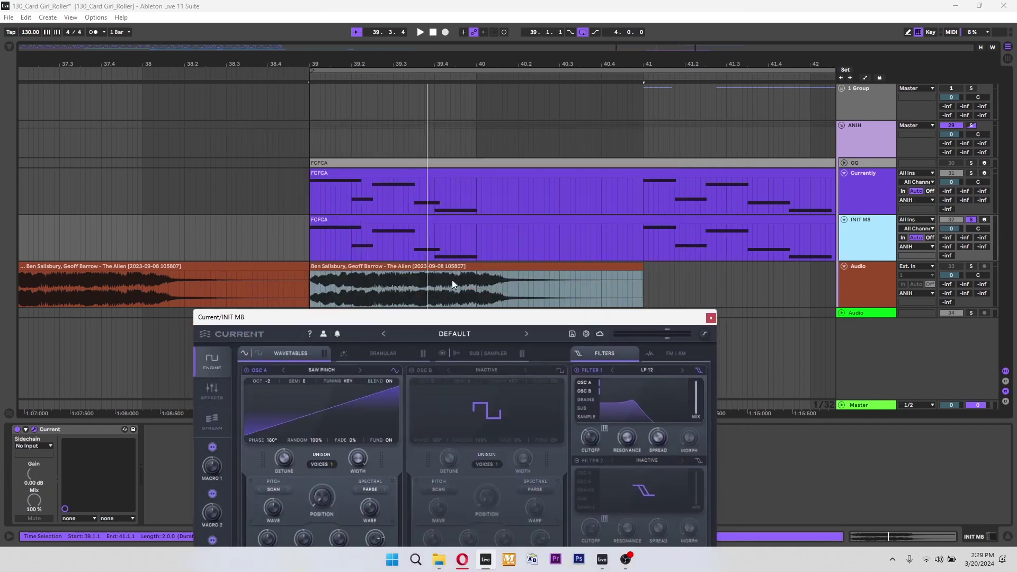
click(473, 266)
click(852, 243)
key(space)
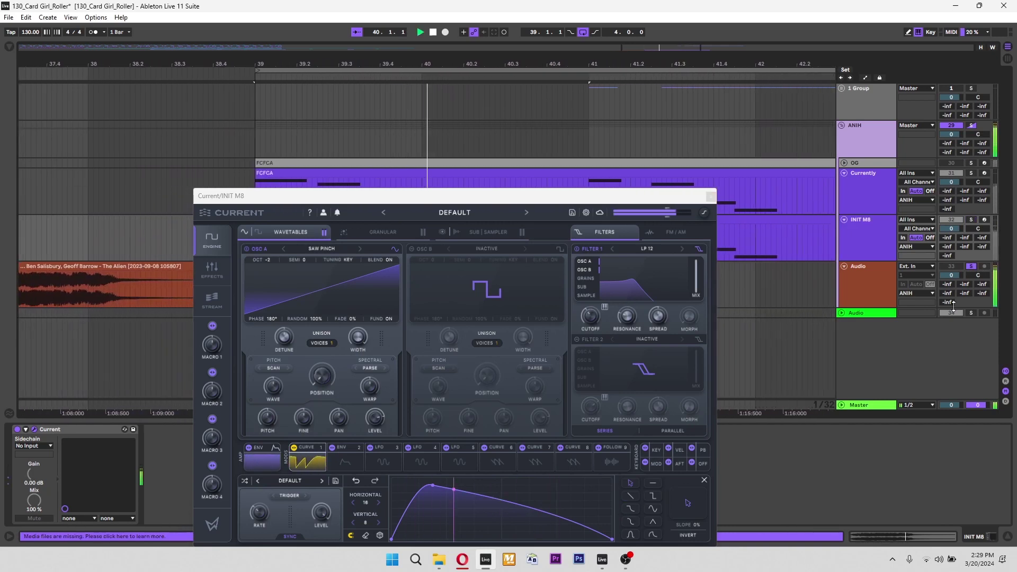
- Return the solo to the INIT M8 track and collapse the Currently track
click(972, 221)
click(863, 233)
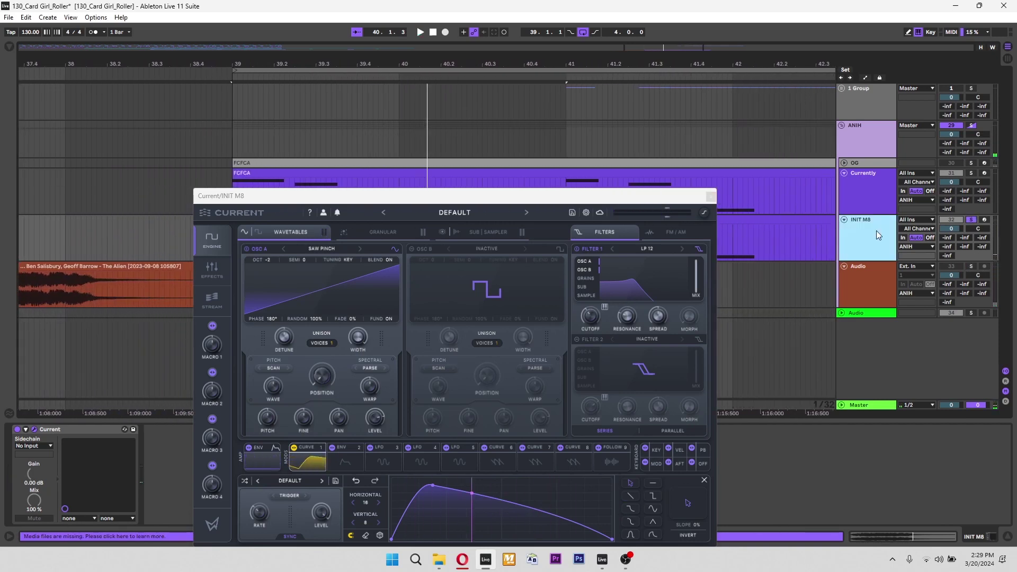
click(844, 173)
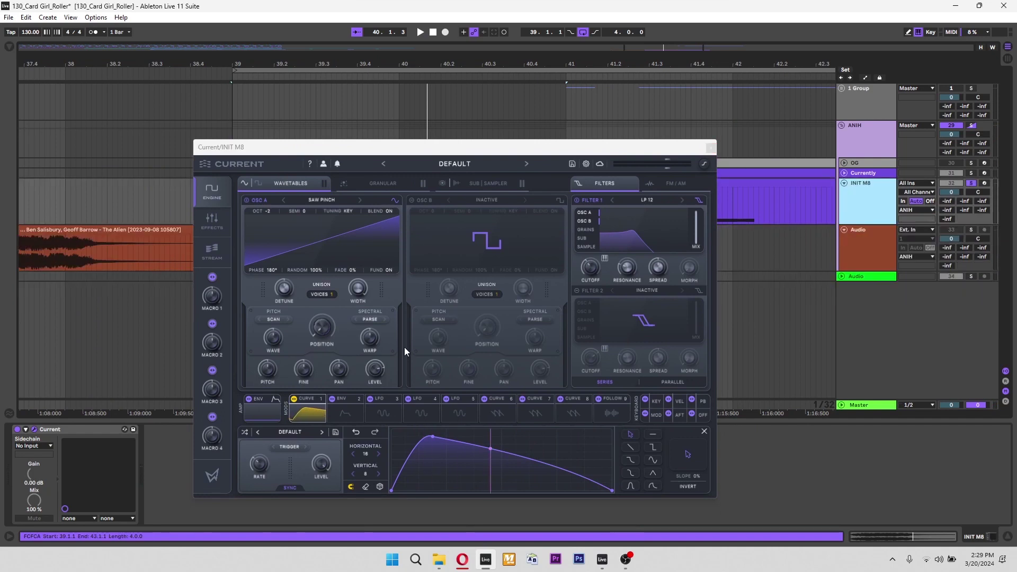
- Reshape Curve 1 with a low point about two thirds along, a small final hump, and a slightly later peak
drag(496, 452, 435, 430)
drag(557, 459, 529, 483)
double_click(564, 480)
double_click(555, 481)
double_click(553, 481)
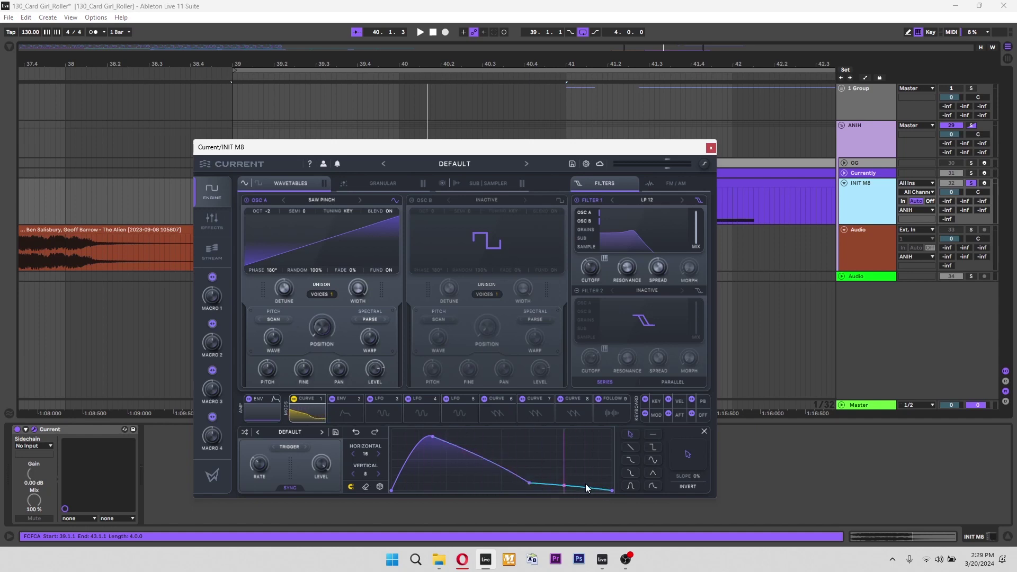
drag(605, 481, 597, 470)
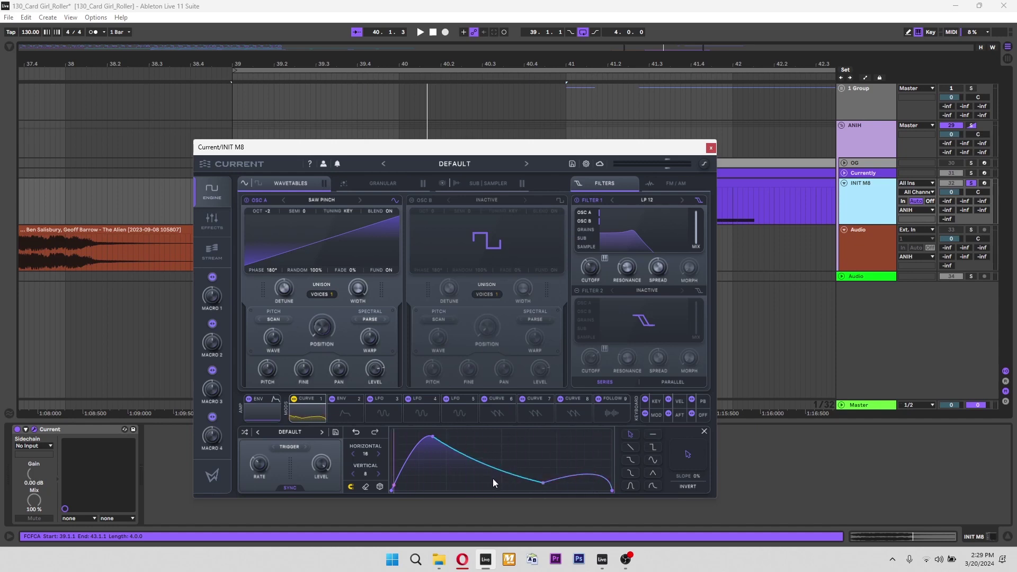
drag(430, 440, 446, 444)
- Set Curve 1's trigger mode to Free and play the loop to hear the change
key(space)
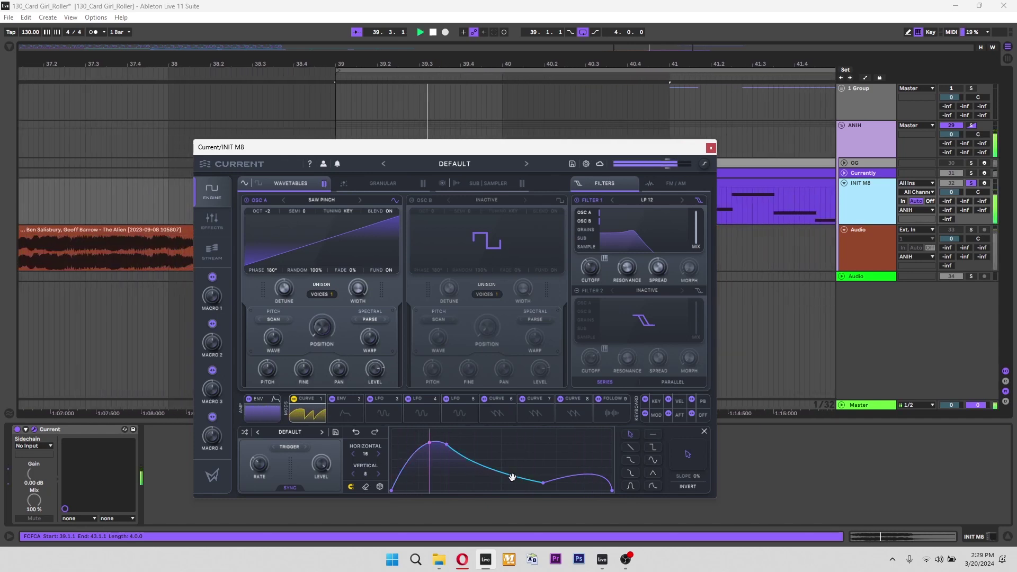
key(space)
click(289, 446)
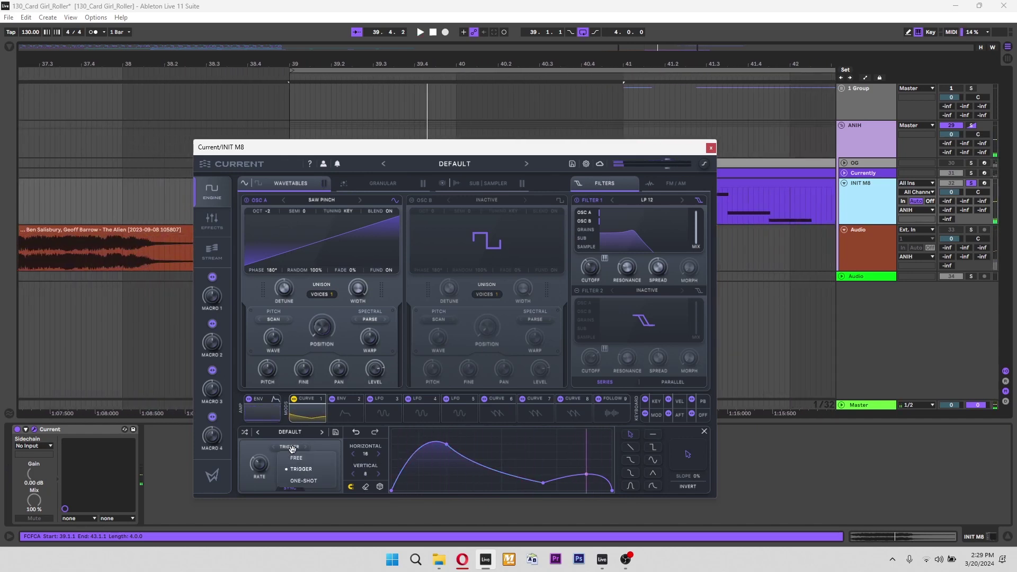
click(297, 458)
key(space)
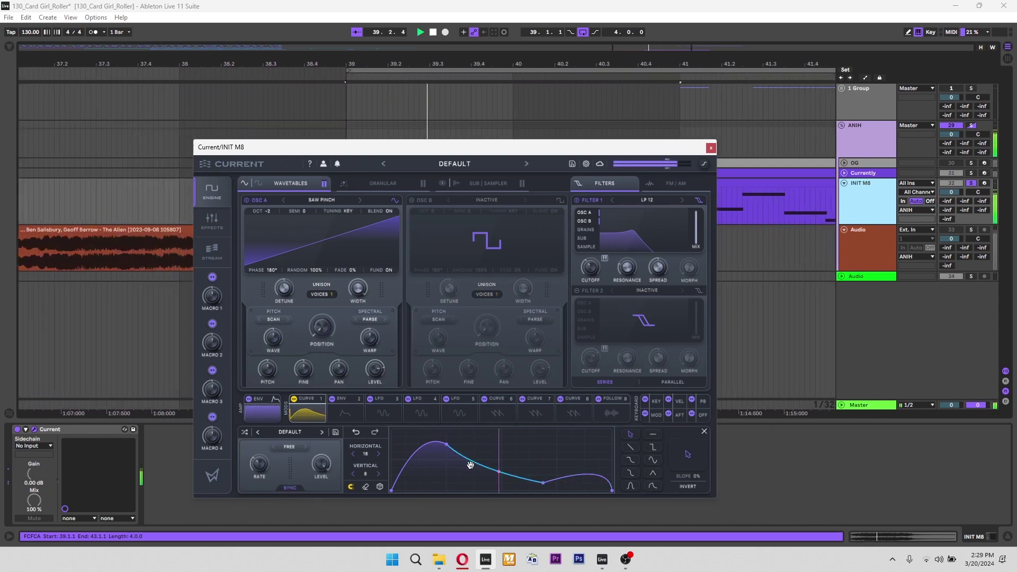
key(space)
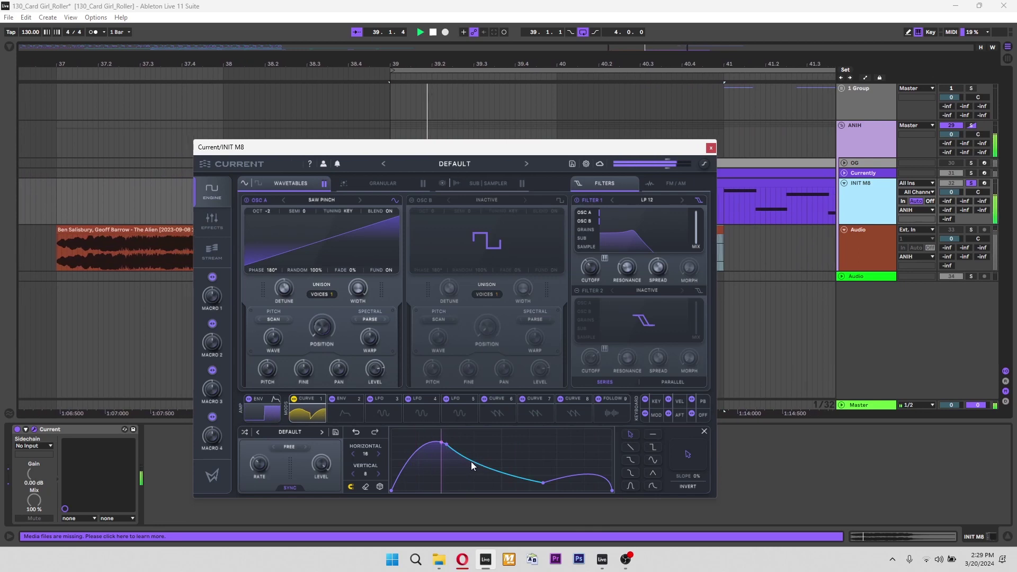
- Assign Curve 1 to modulate Filter 1's cutoff and audition the filter movement in the loop
click(320, 411)
click(278, 412)
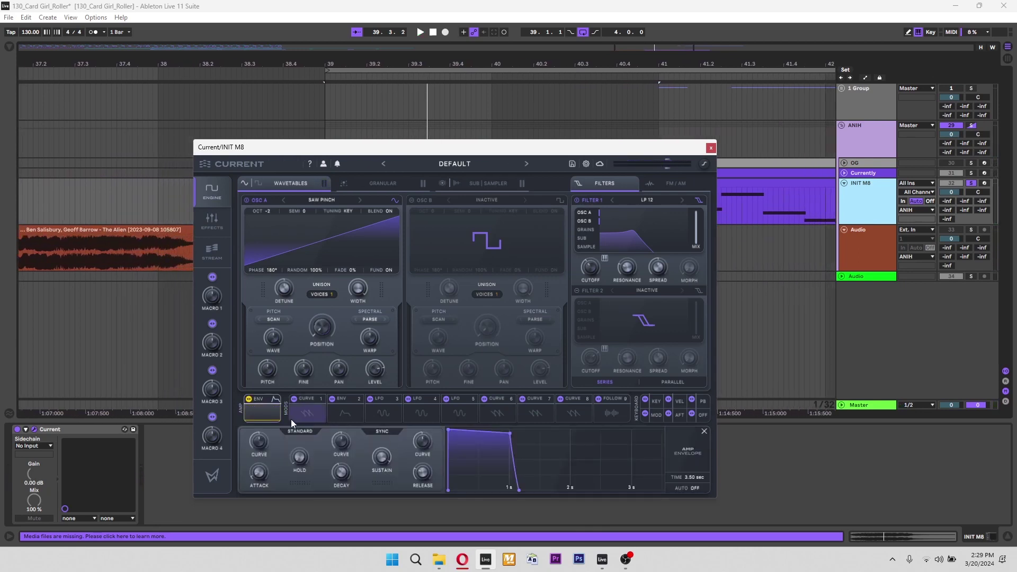
click(305, 415)
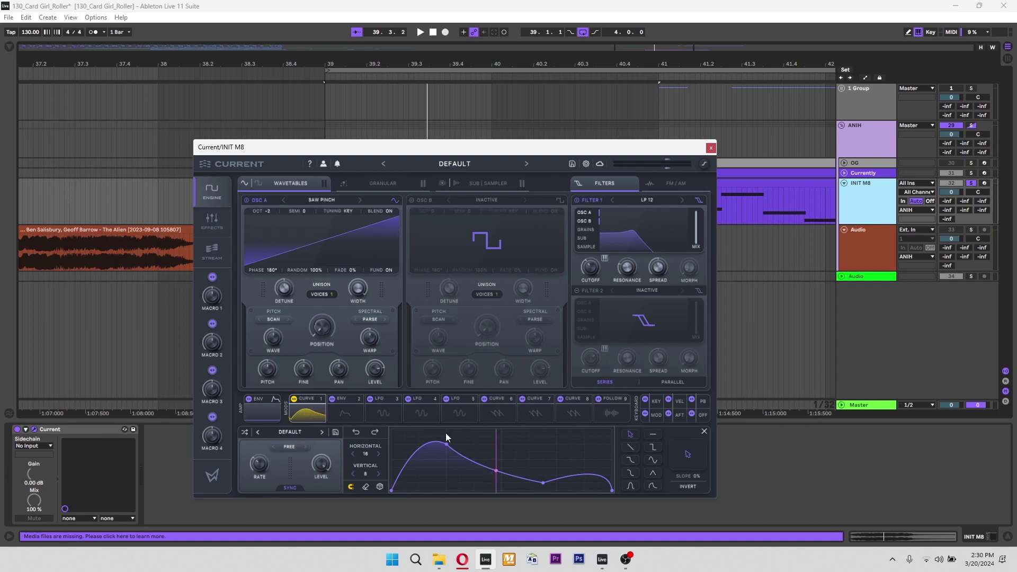
key(space)
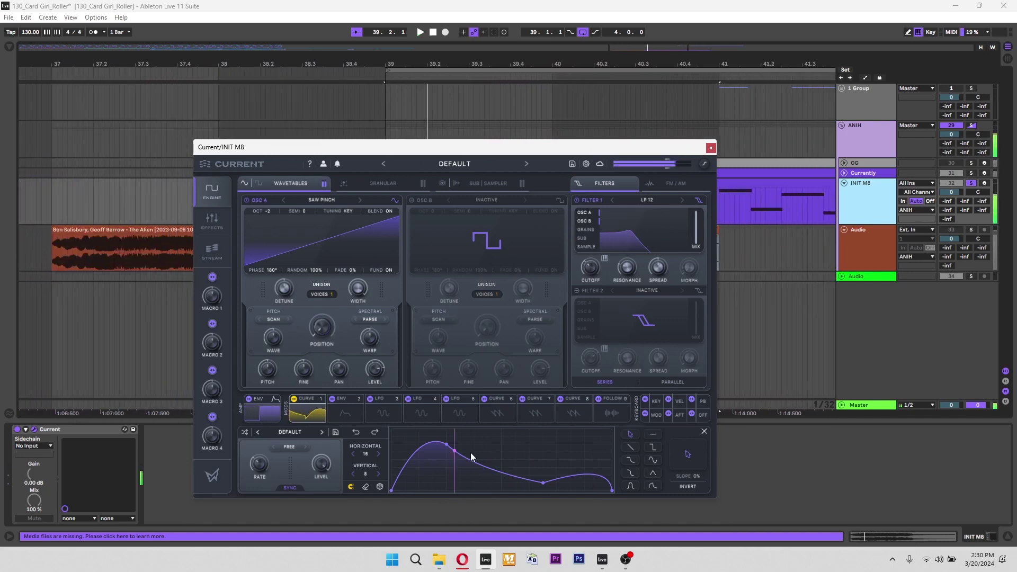
drag(293, 399, 587, 276)
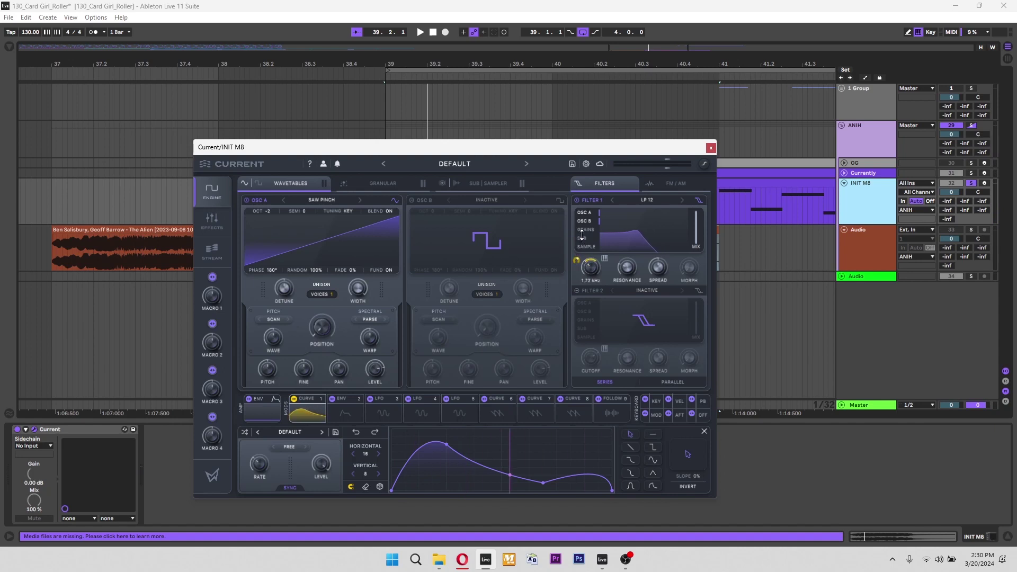
key(space)
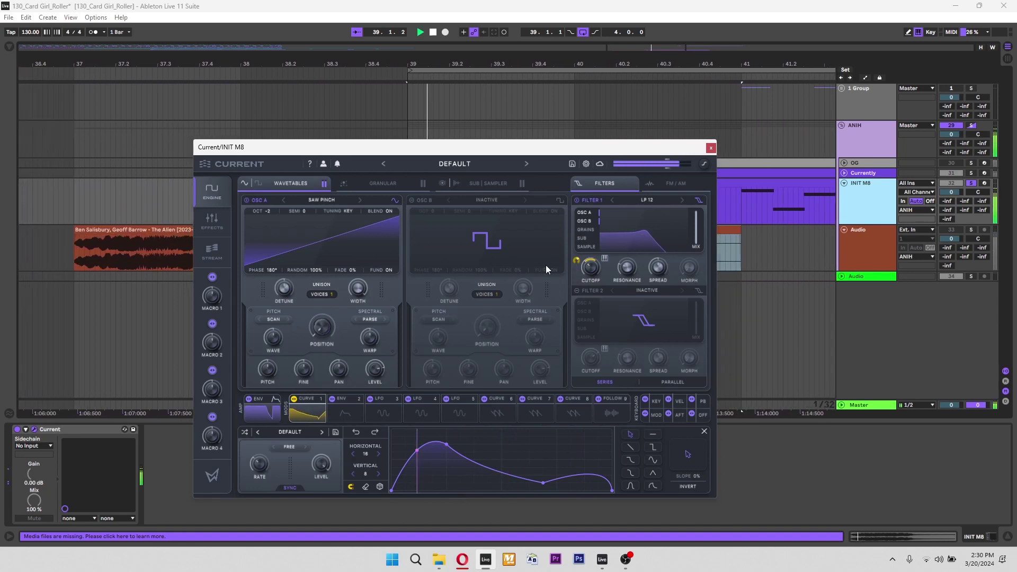
- Set Osc A's unison to 3 voices and modulate its detune with a positive amount of Curve 1
drag(331, 300, 354, 320)
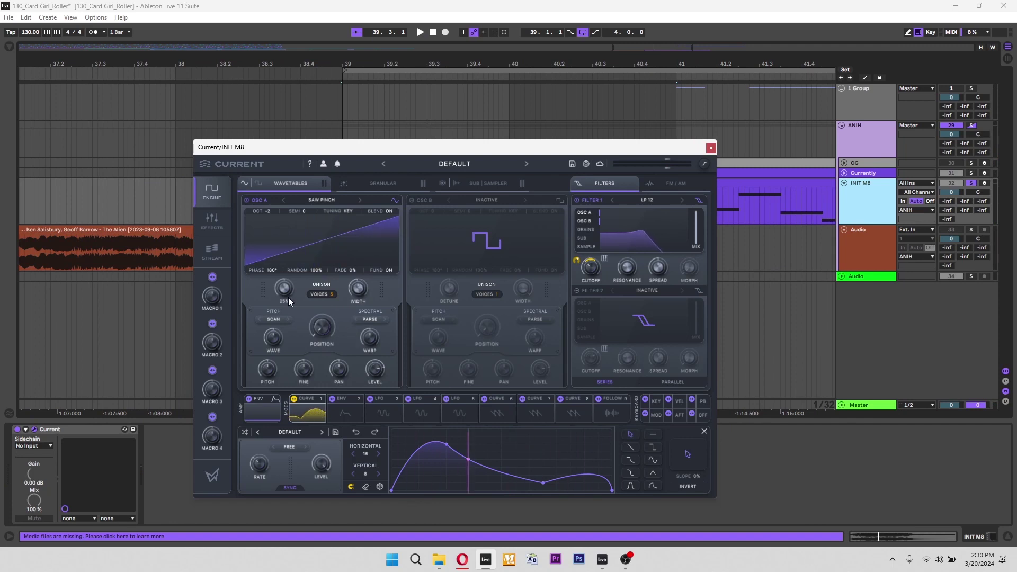
key(space)
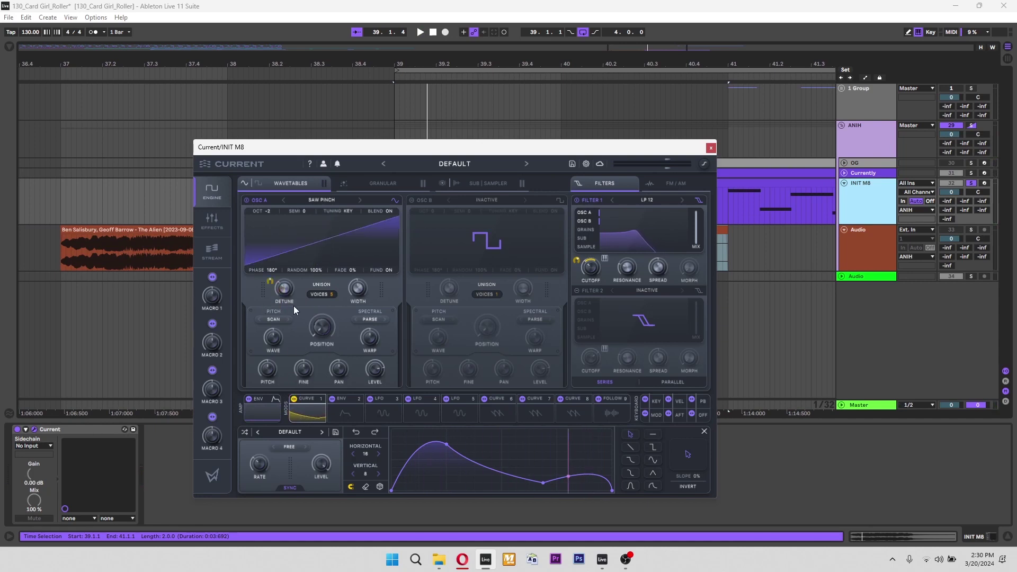
drag(269, 281, 268, 264)
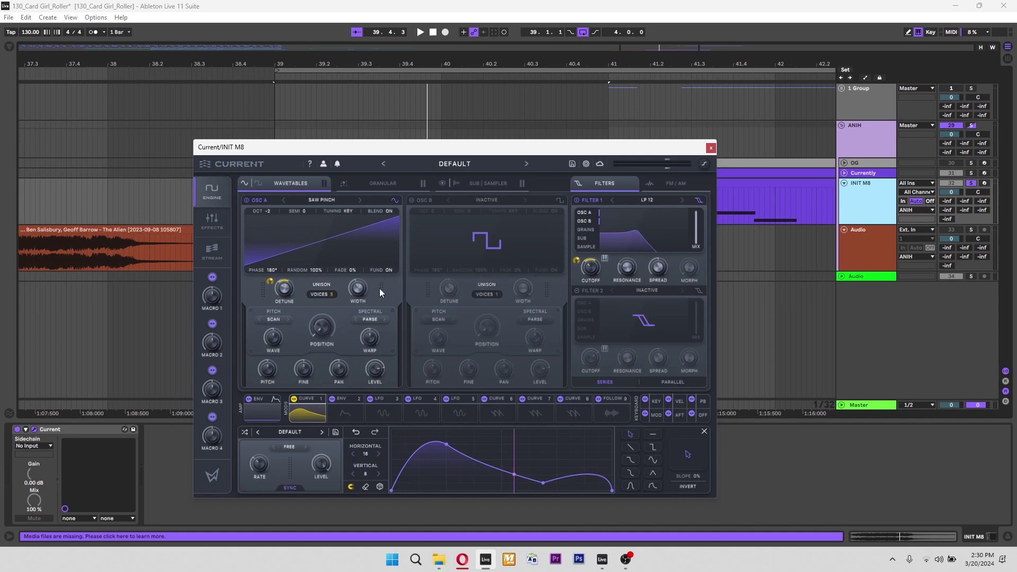
- Lower Filter 1's base cutoff to about 851 Hz, and check the amp envelope and the Sub/Sampler section
scroll(364, 288, up, 1)
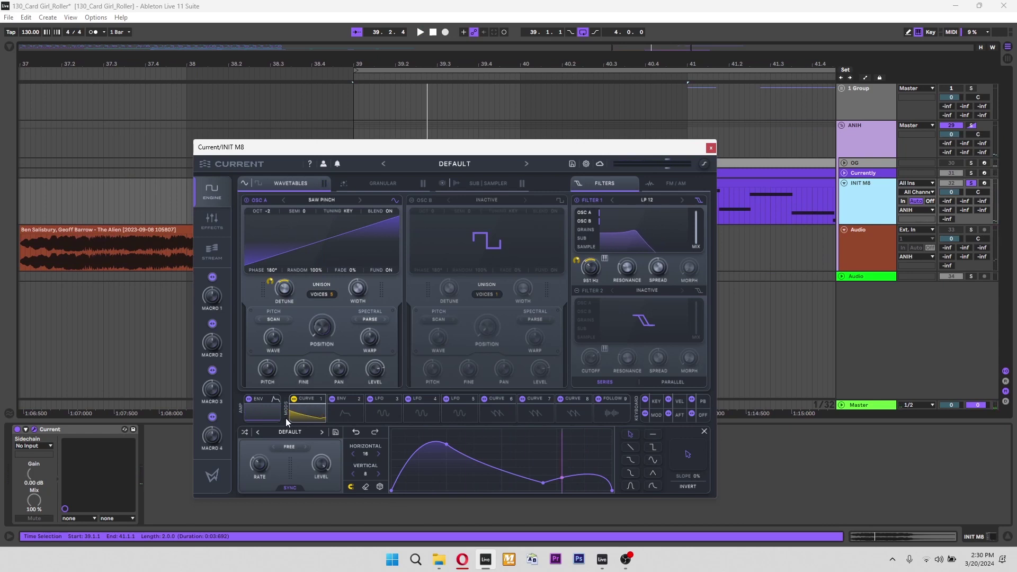
click(264, 414)
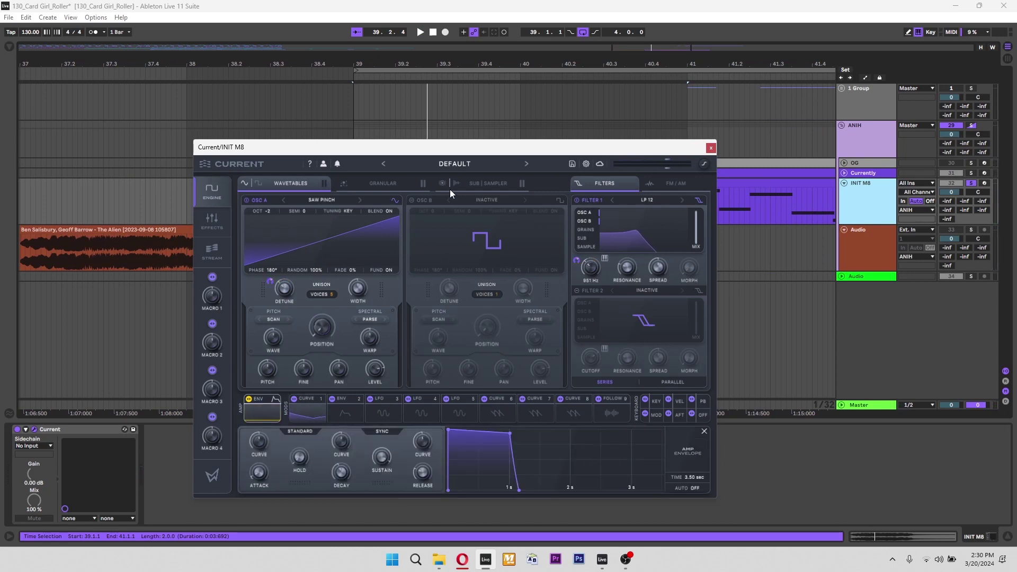
click(471, 185)
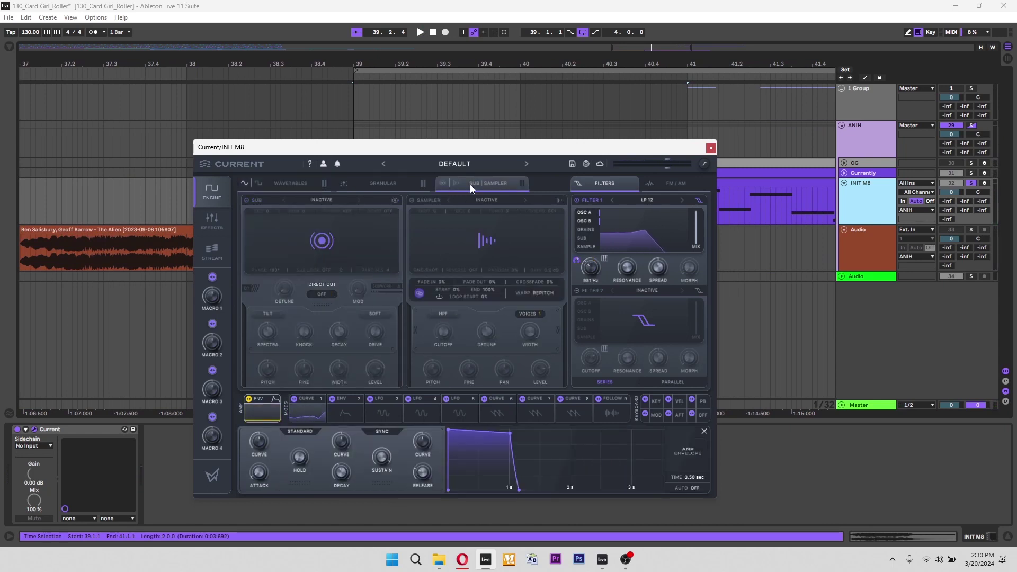
click(293, 184)
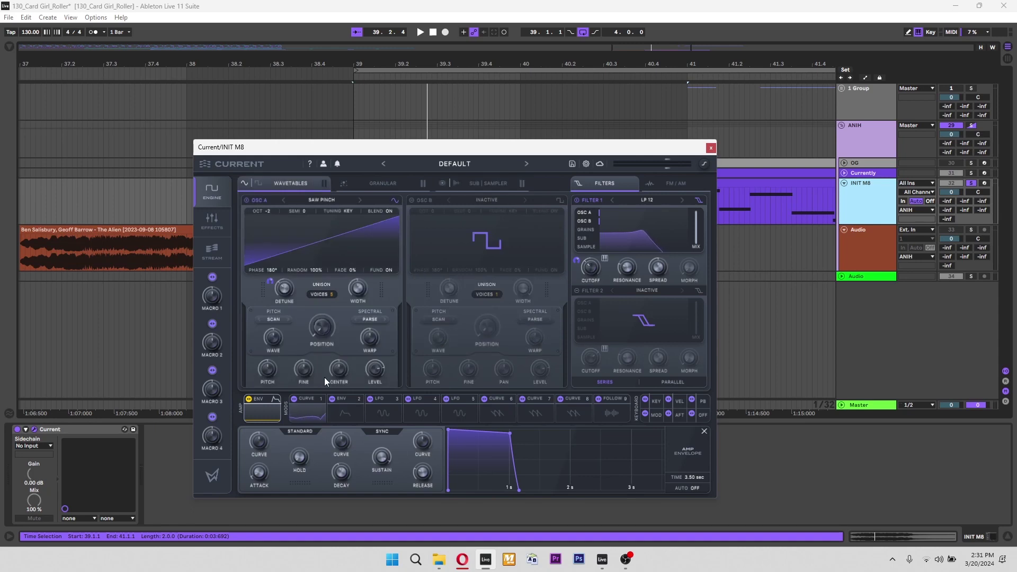
- Change the Env 2 modulator to a Curve and shape it with an early rounded peak and a long concave fall
click(346, 414)
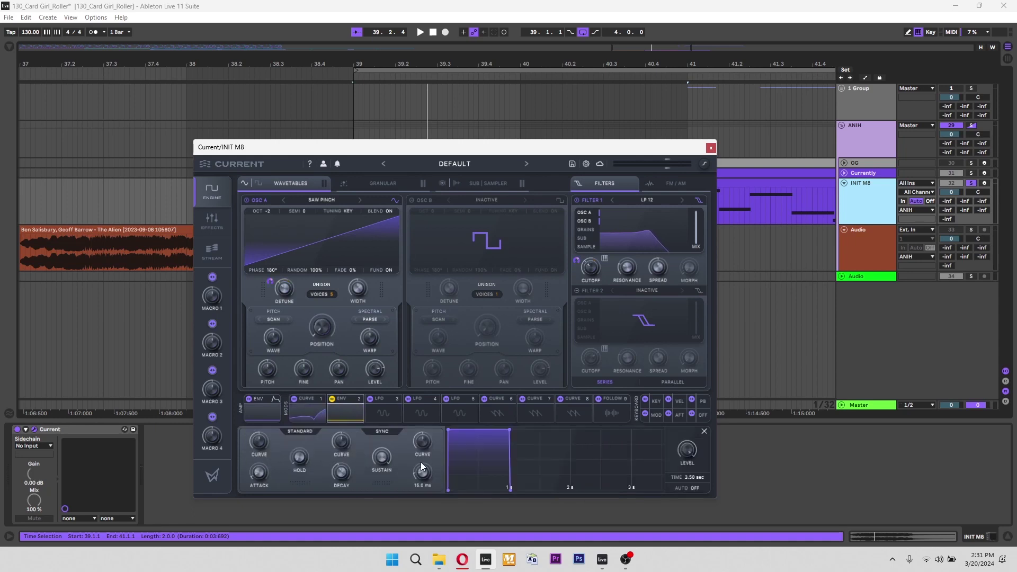
click(342, 399)
click(345, 391)
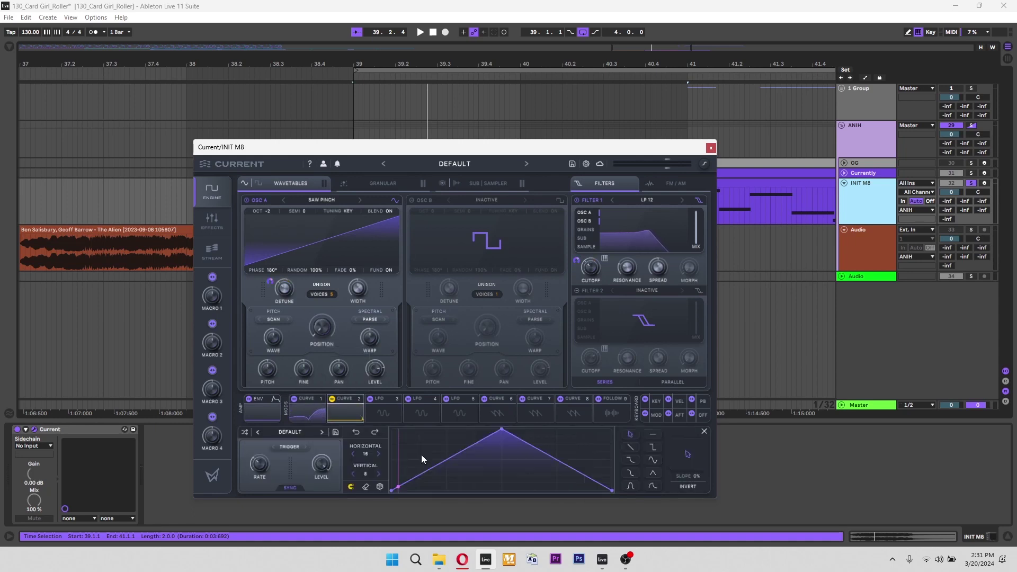
drag(501, 429, 433, 437)
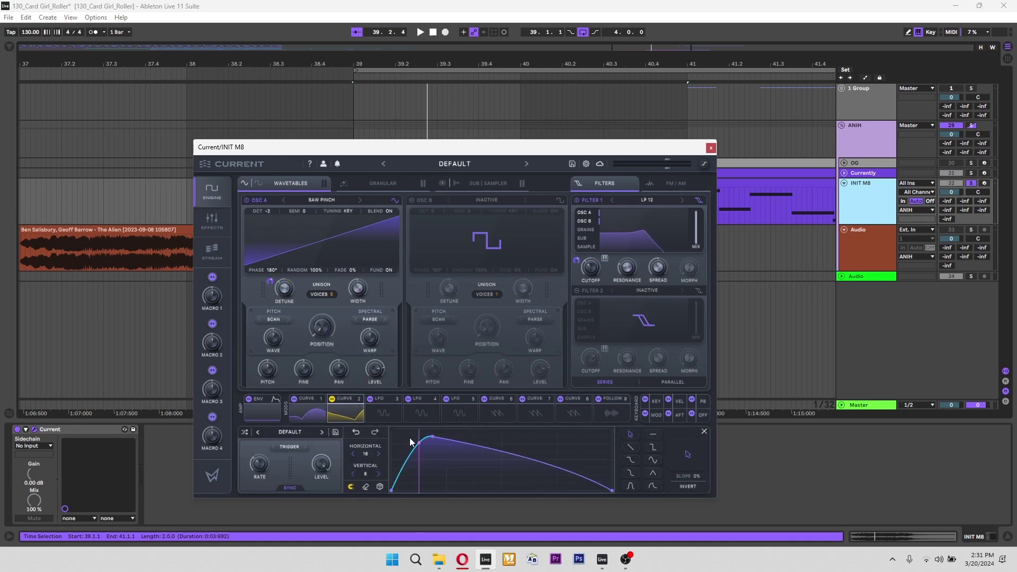
drag(432, 436, 446, 437)
drag(552, 469, 558, 497)
drag(448, 439, 453, 450)
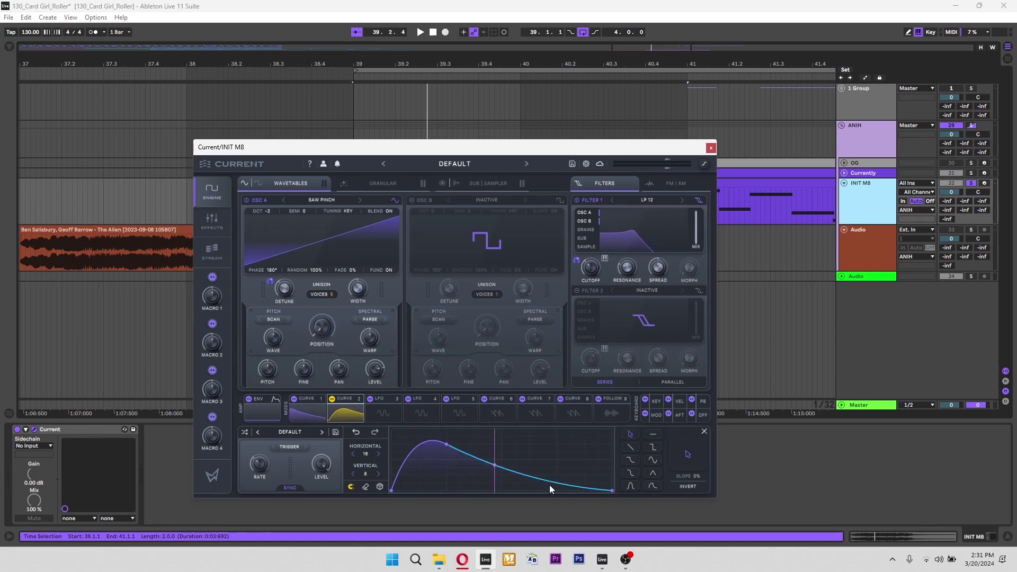
- Assign Curve 2 to Osc A's wavetable position and set its trigger mode to Free
drag(336, 414, 314, 331)
key(space)
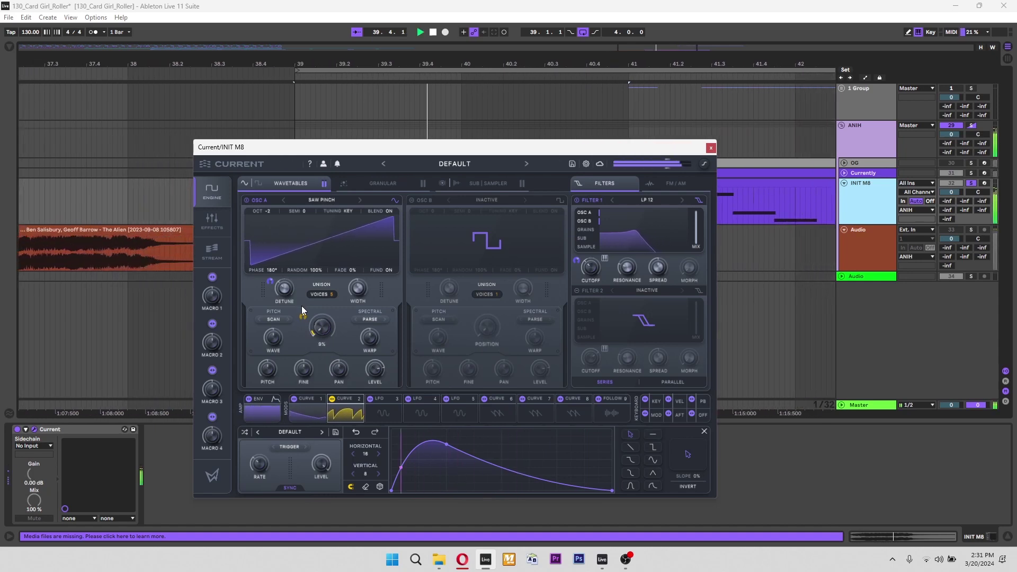
click(294, 447)
click(296, 459)
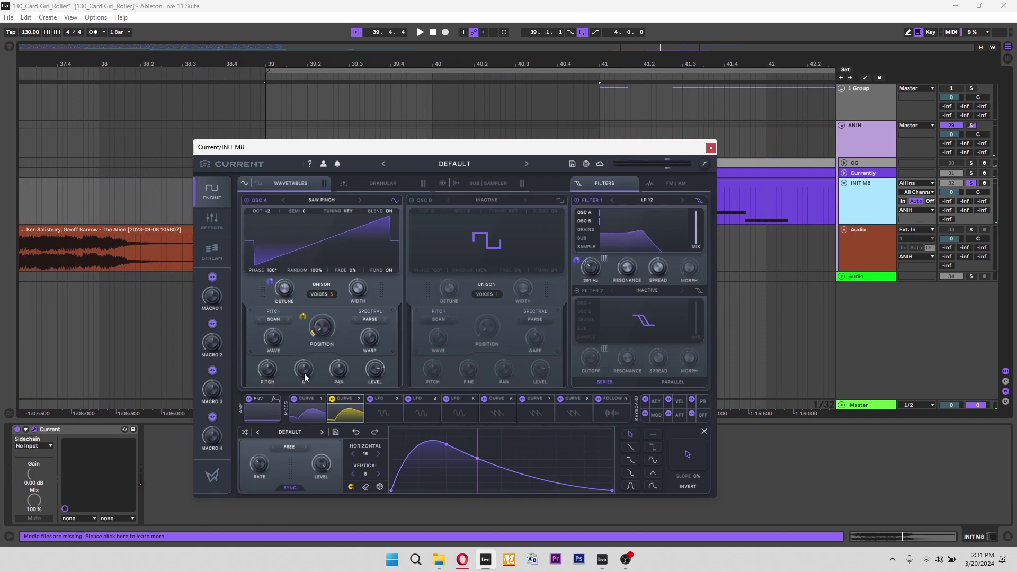
- Assign Curve 1 to Osc A's Scan Wave amount and play the loop to hear the result
click(301, 409)
drag(302, 413, 269, 339)
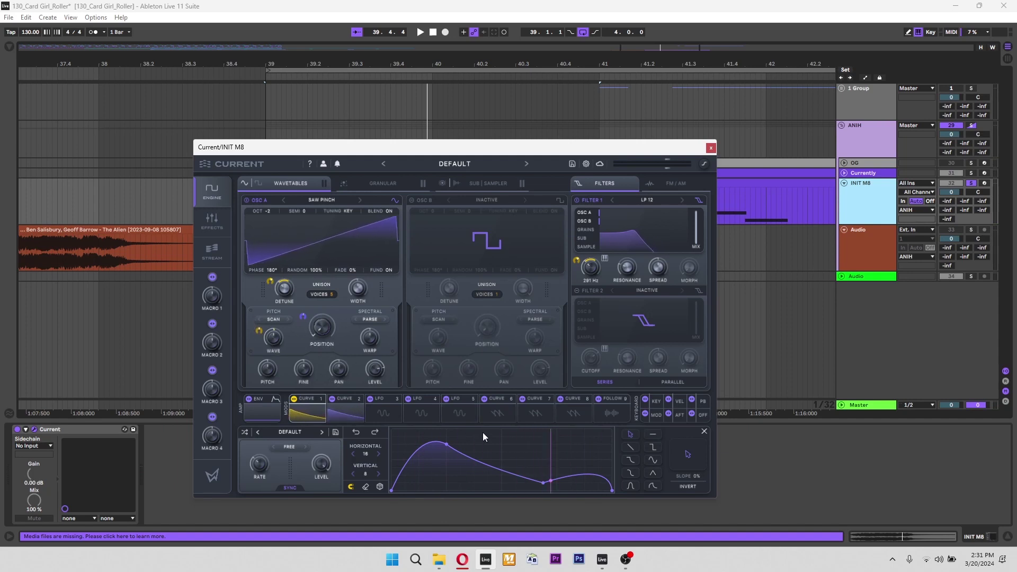
key(space)
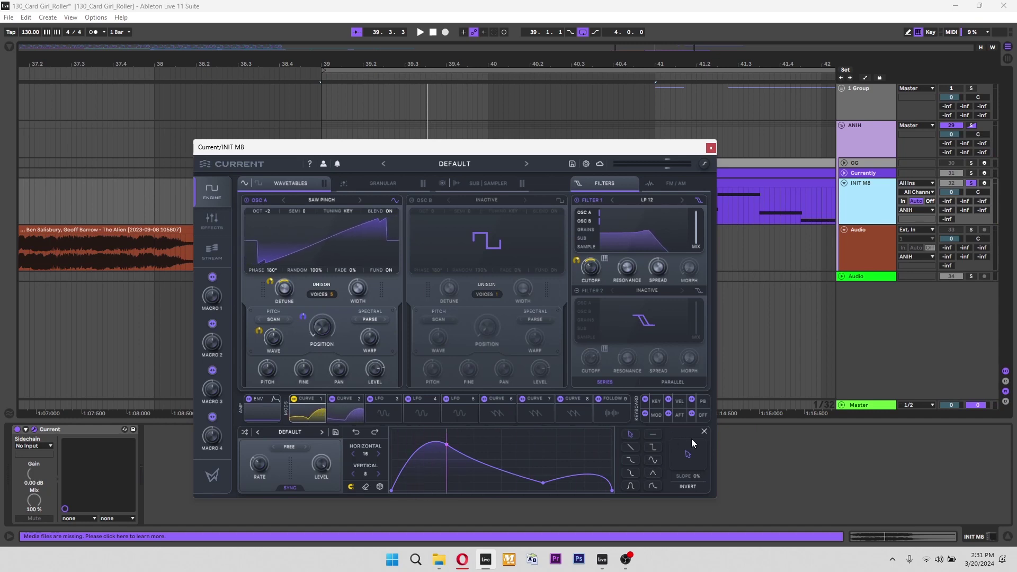
- Enable Legato in the synth's keyboard section and fine-tune a slight glide time while the loop plays
click(704, 432)
click(694, 487)
drag(691, 472, 697, 472)
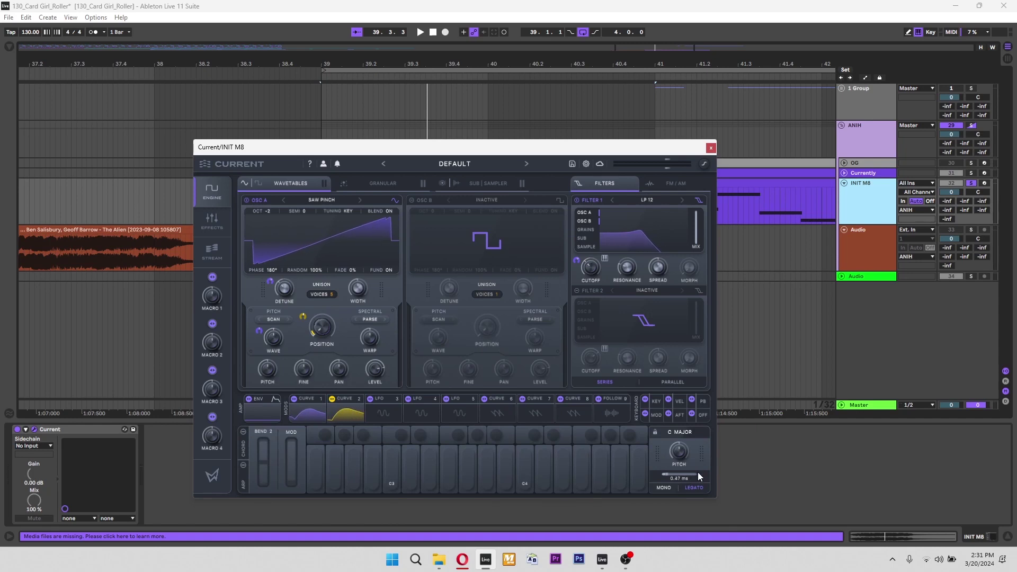
key(space)
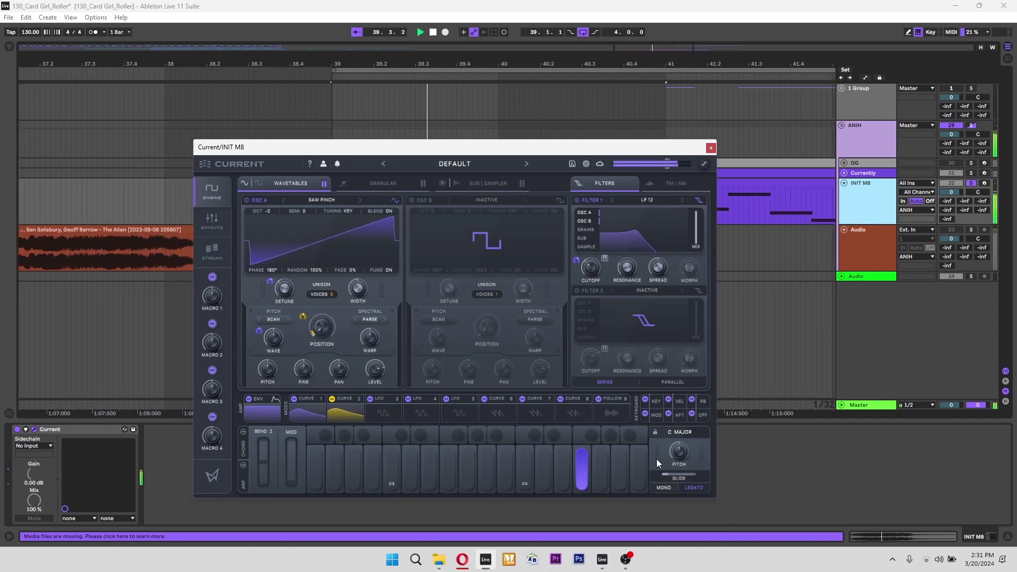
drag(678, 474, 682, 474)
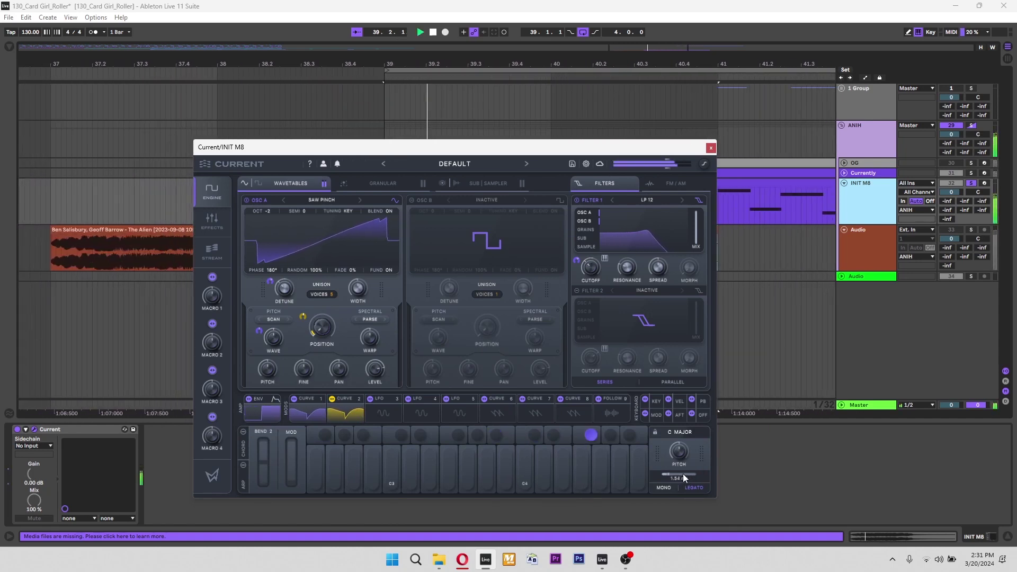
mouse_move(676, 475)
mouse_down()
mouse_move(695, 479)
mouse_move(687, 472)
mouse_up()
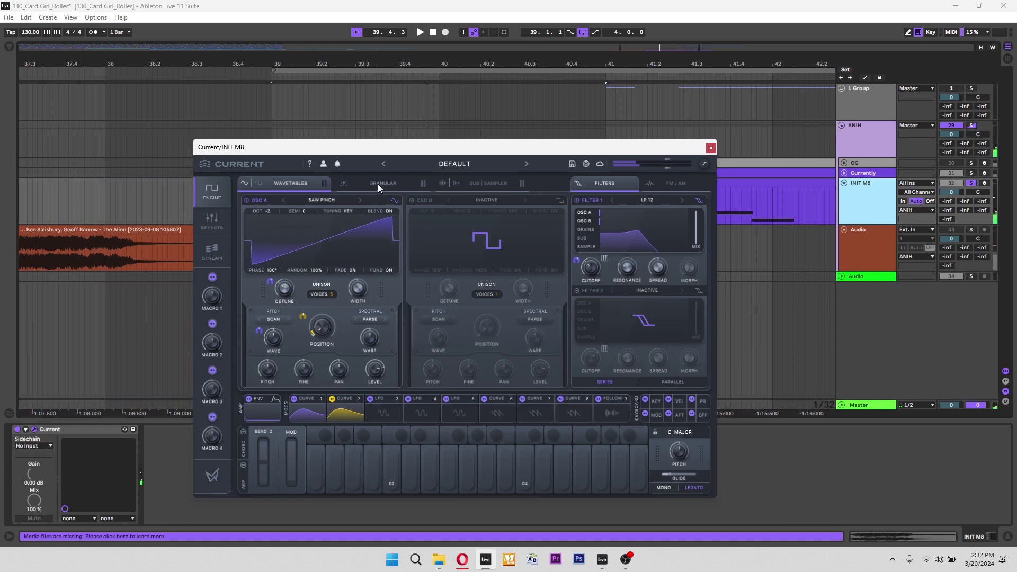
- Look over the Sub/Sampler section, return to the wavetable oscillators and listen to the loop
click(488, 183)
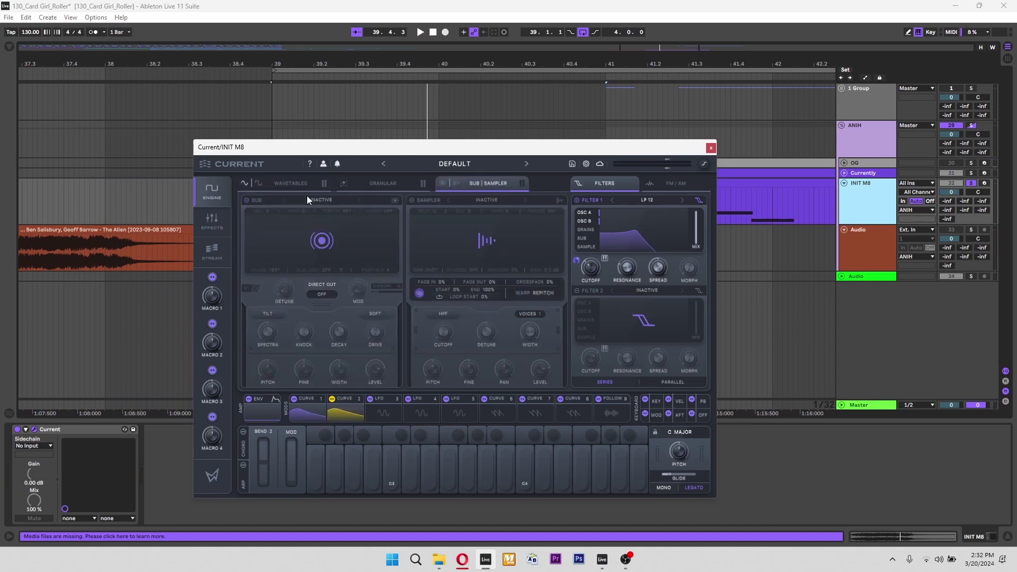
click(297, 183)
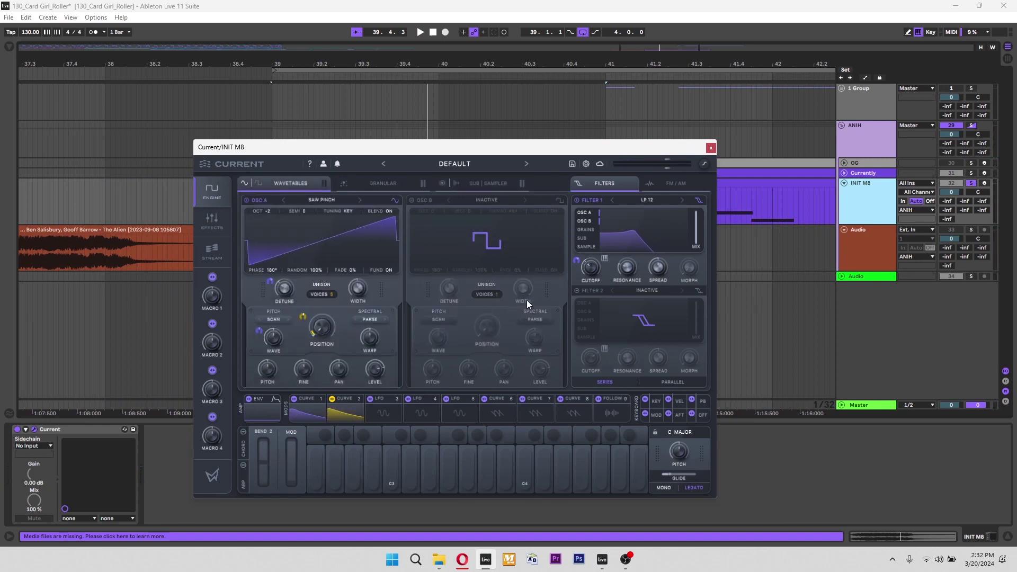
mouse_move(589, 272)
key(space)
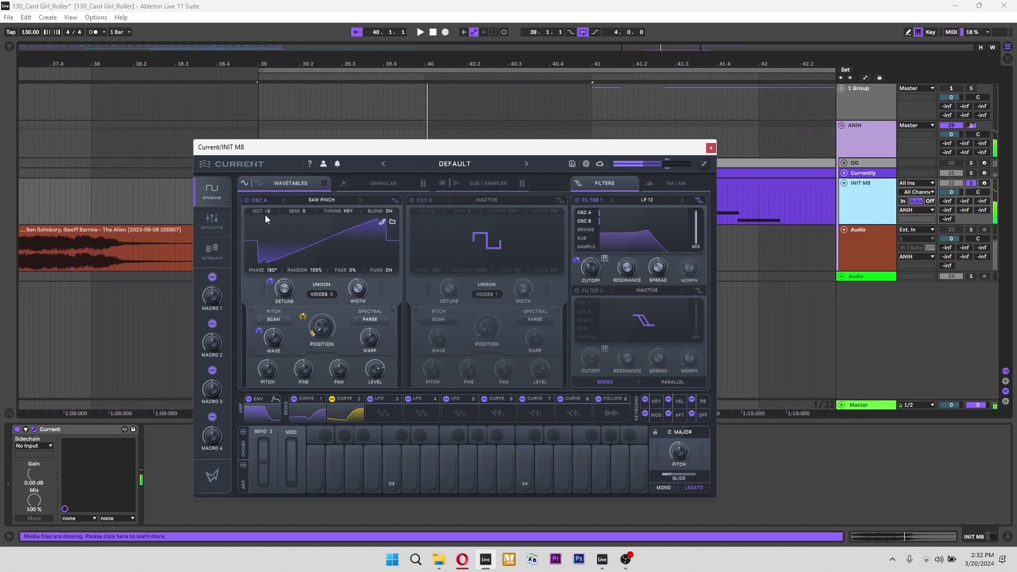
- Add a Flex Chorus to the first effects slot and a Polar Distortion to the second
click(218, 224)
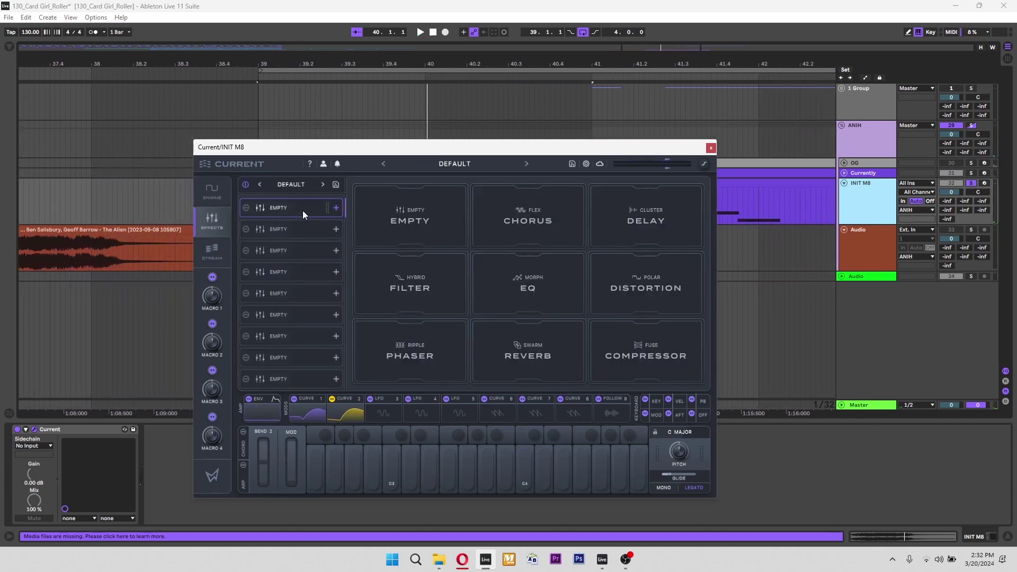
click(529, 222)
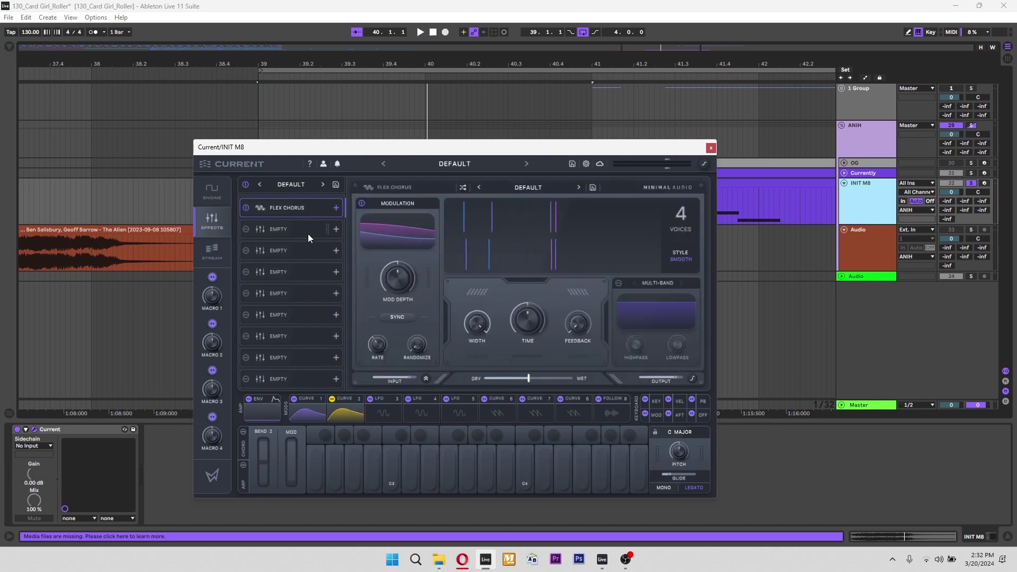
click(336, 232)
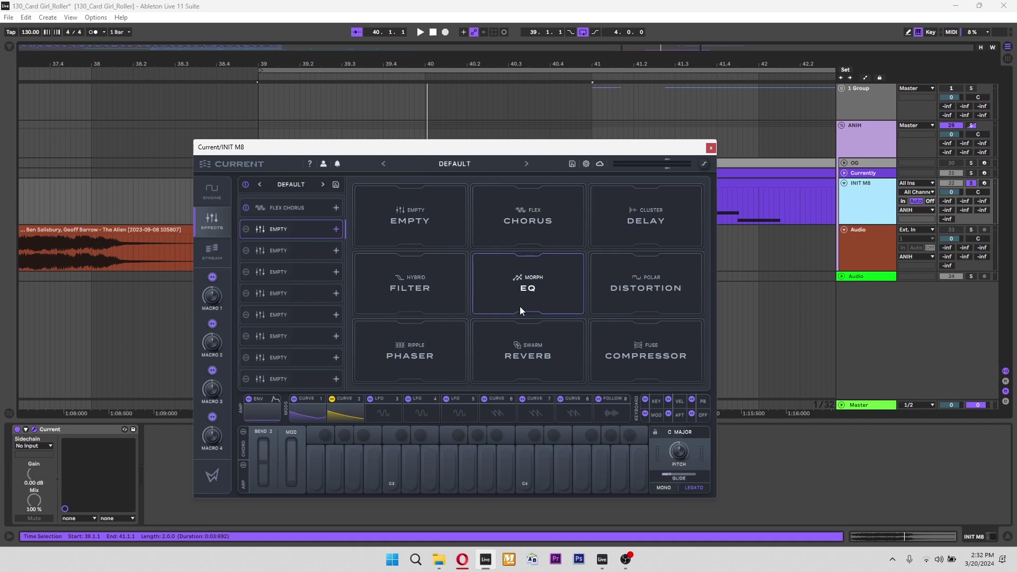
click(646, 297)
- Load the Hot Coals preset from Aggressive Tone into the Polar Distortion and reduce its dry/wet mix to about 54%
click(528, 187)
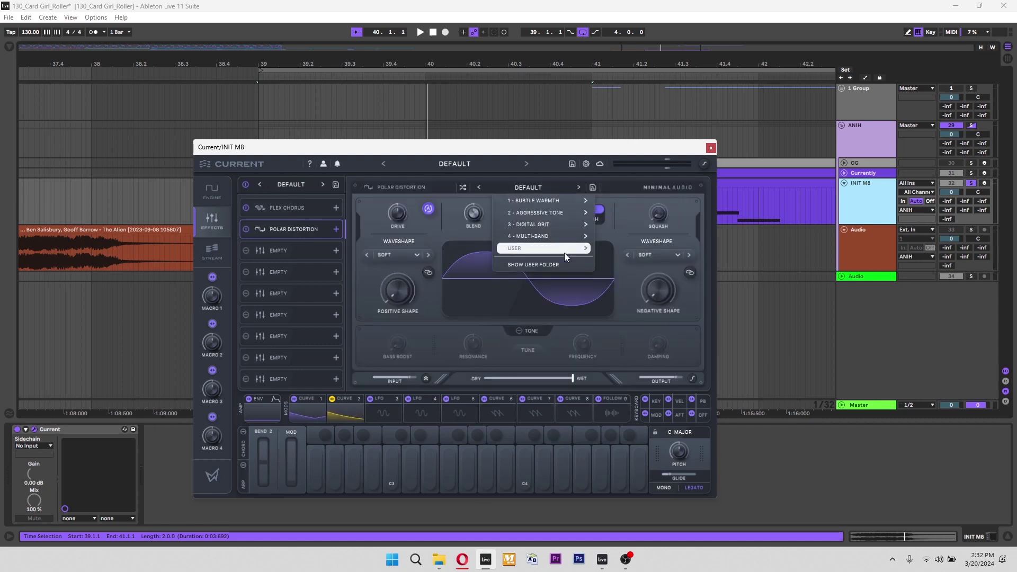
mouse_move(564, 225)
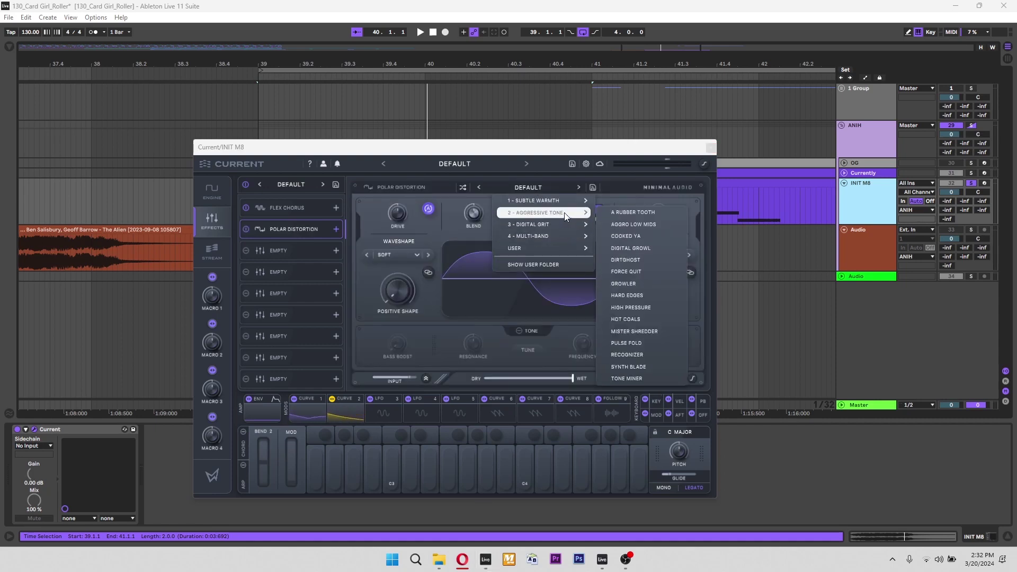
click(630, 319)
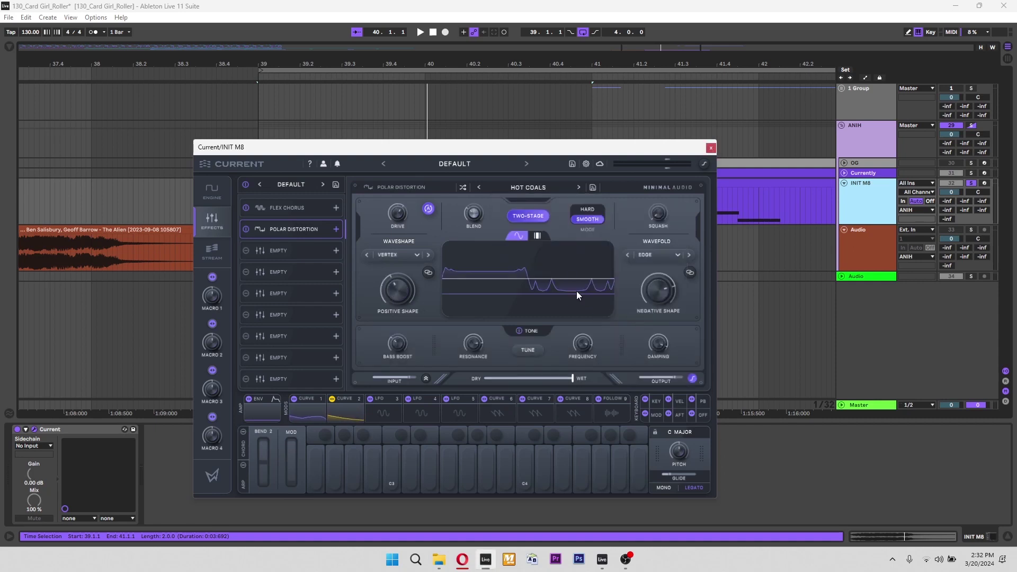
drag(525, 377, 531, 378)
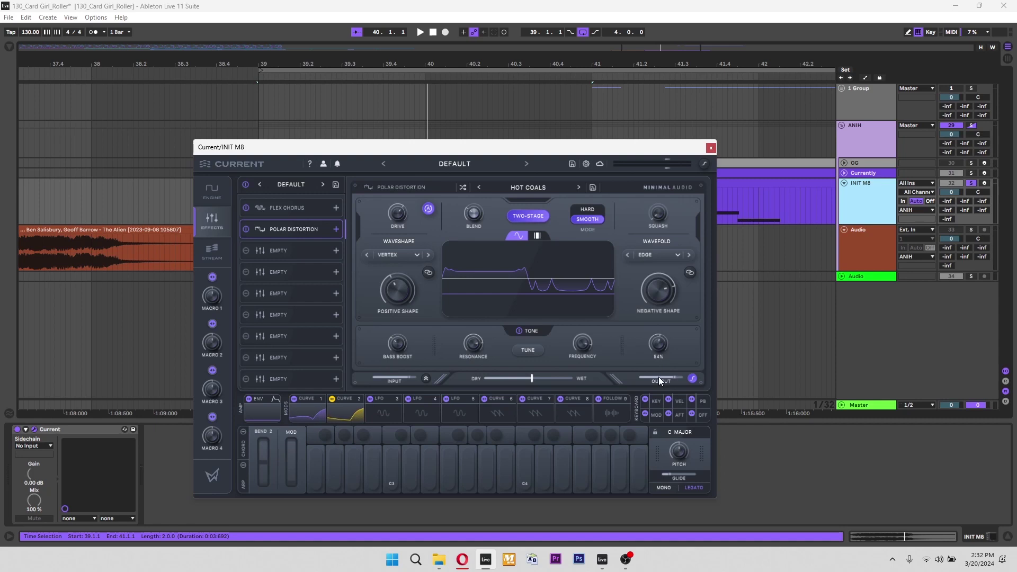
- Compare the sounds by playing the loop with the reference Audio track soloed, then with the INIT M8 track soloed
click(879, 246)
click(971, 229)
key(space)
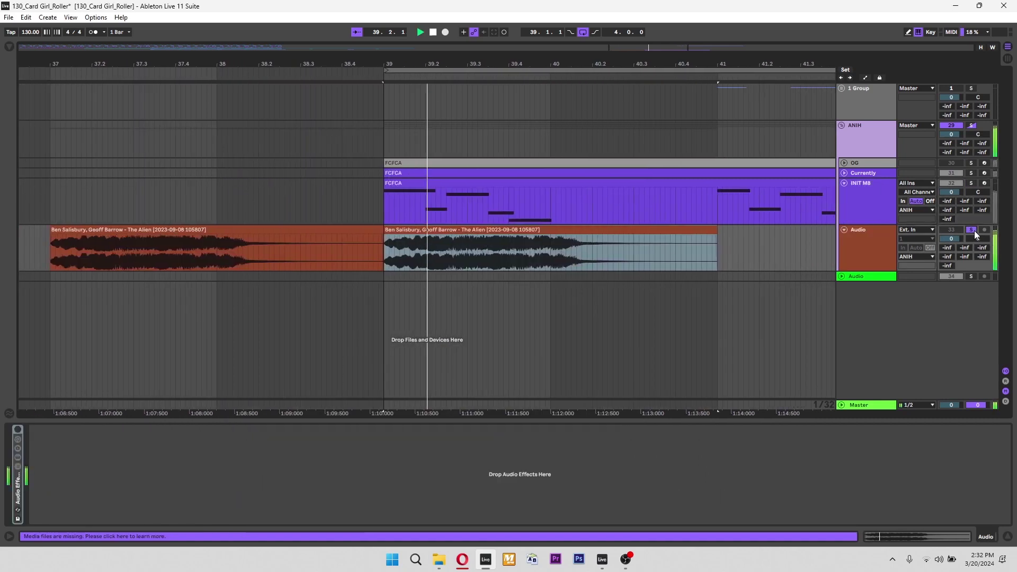
key(Up)
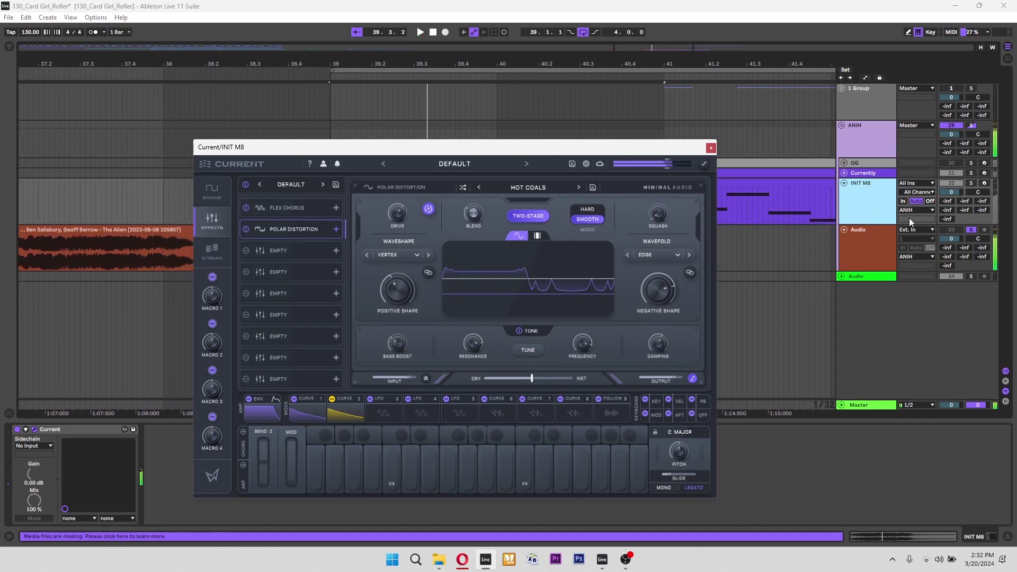
click(971, 183)
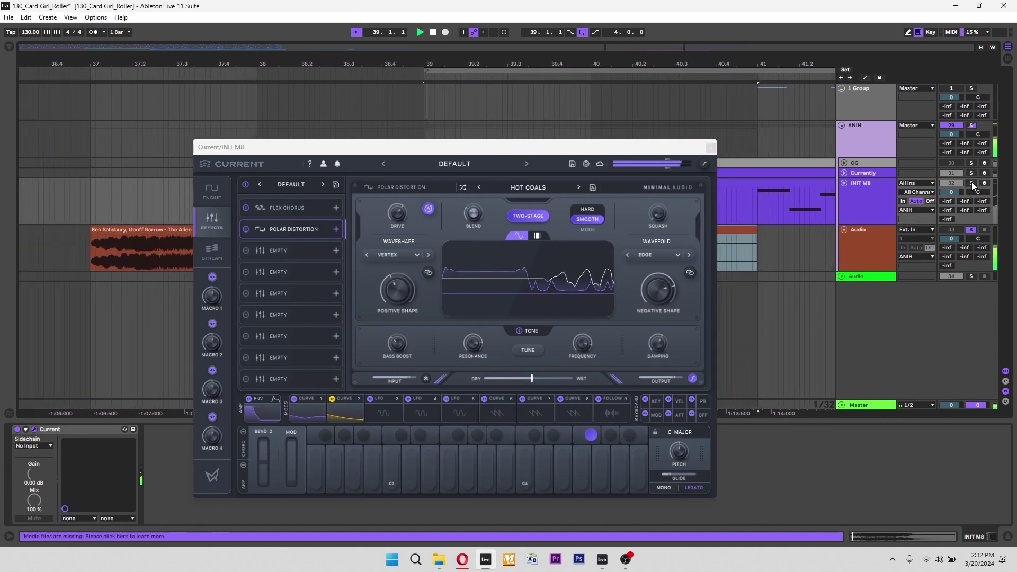
click(654, 344)
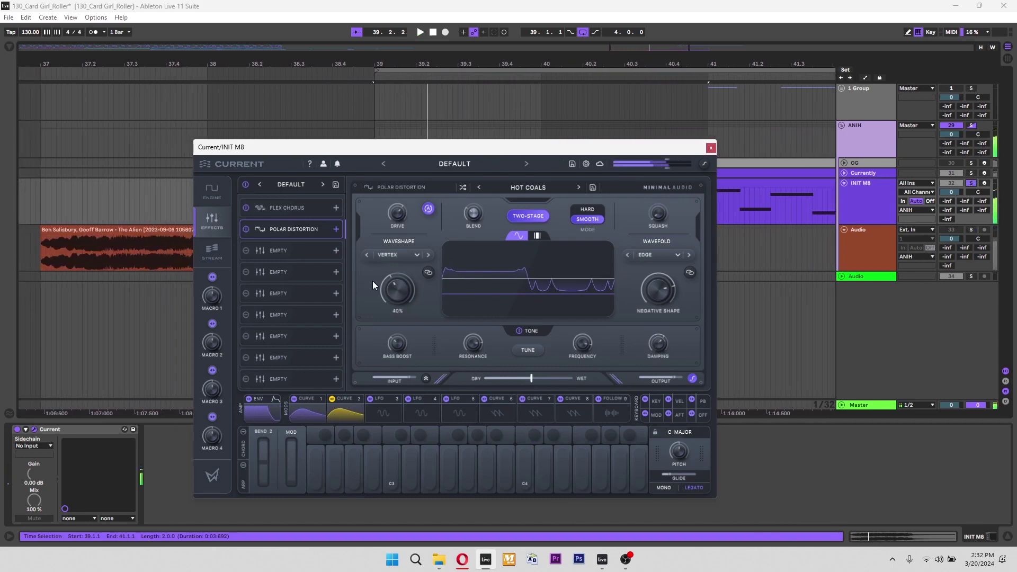
- Turn on Tune in the Polar Distortion's Tone section and lower its dry/wet mix slightly while the loop plays
drag(392, 295, 394, 290)
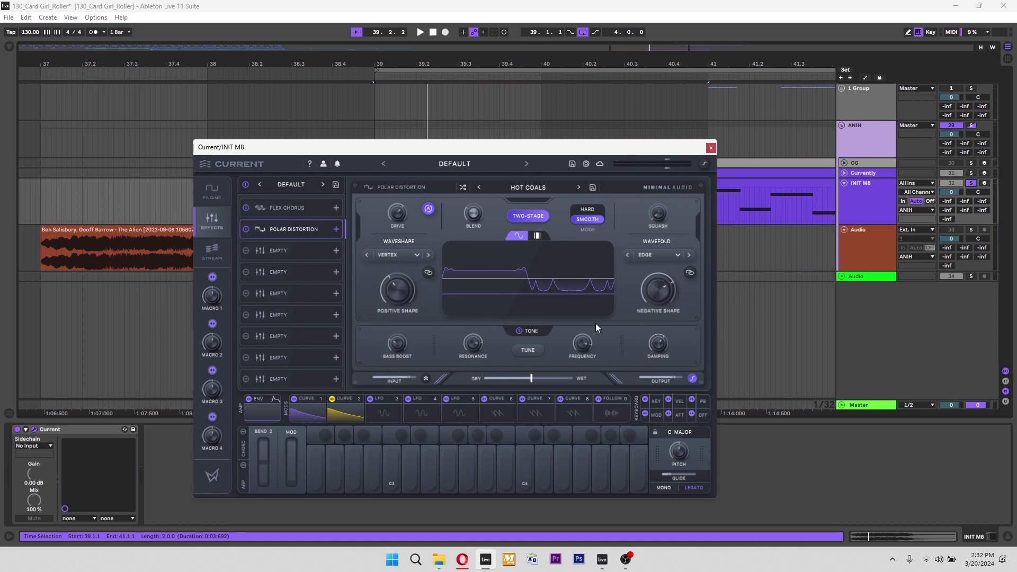
drag(475, 342, 475, 363)
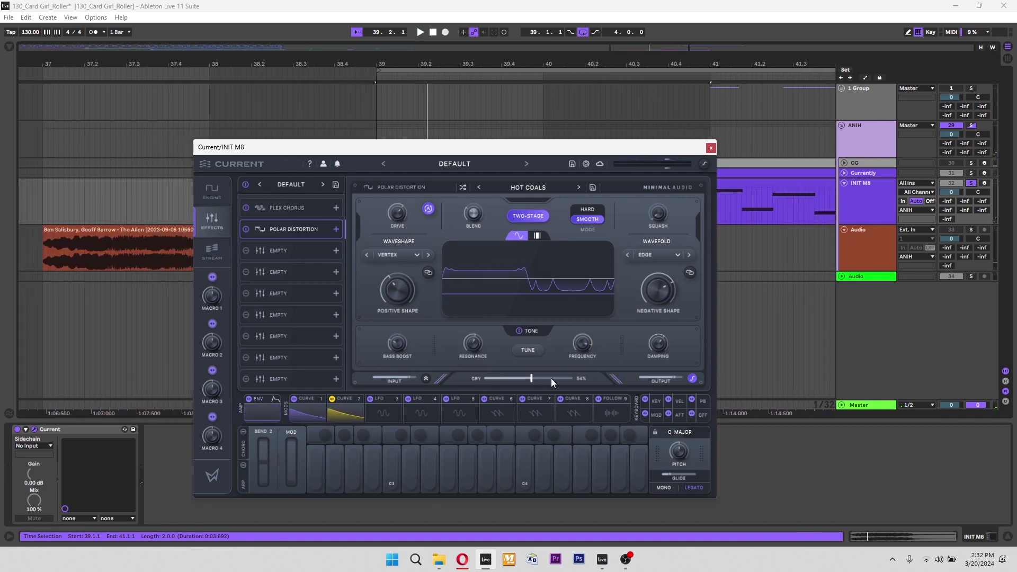
click(530, 351)
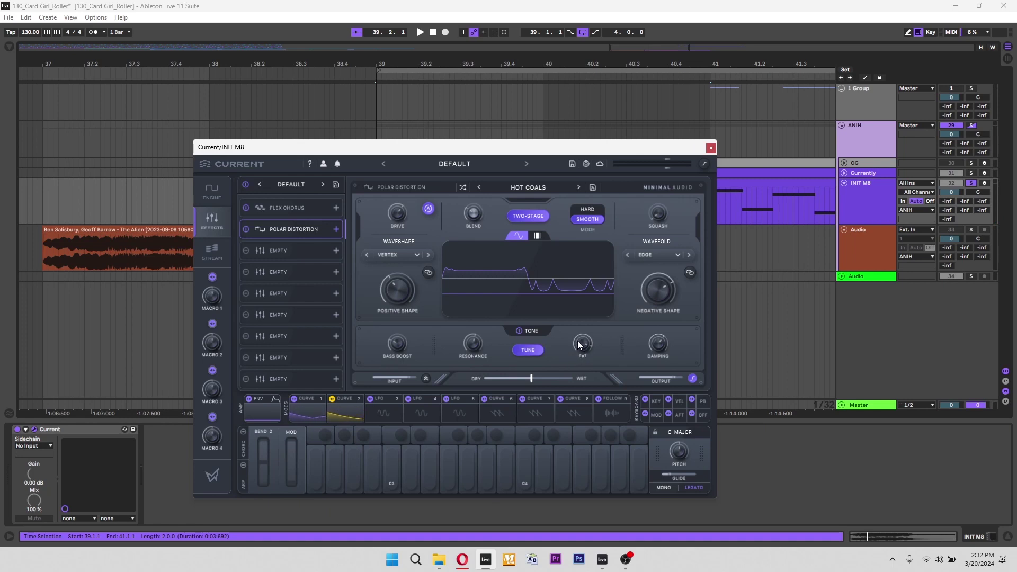
key(space)
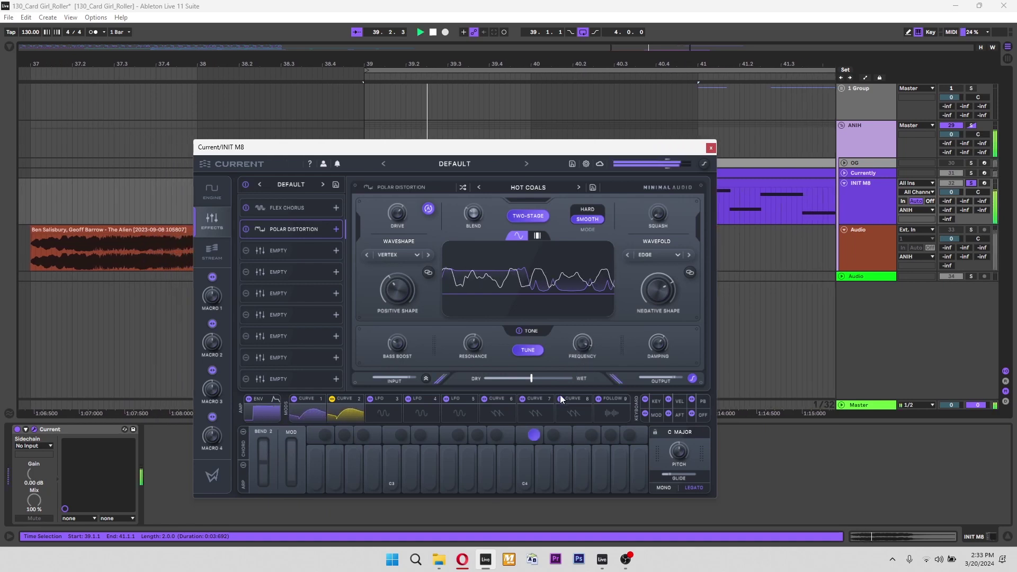
drag(532, 379, 521, 379)
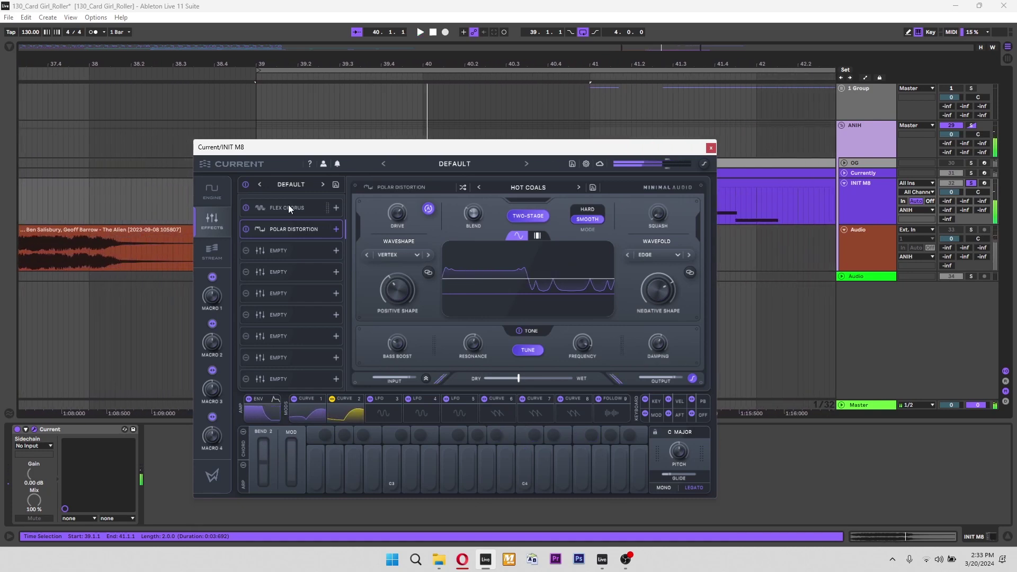
- Turn on the synth's master output limiter and listen to the loop while checking the oscillator, filter and distortion settings
click(217, 191)
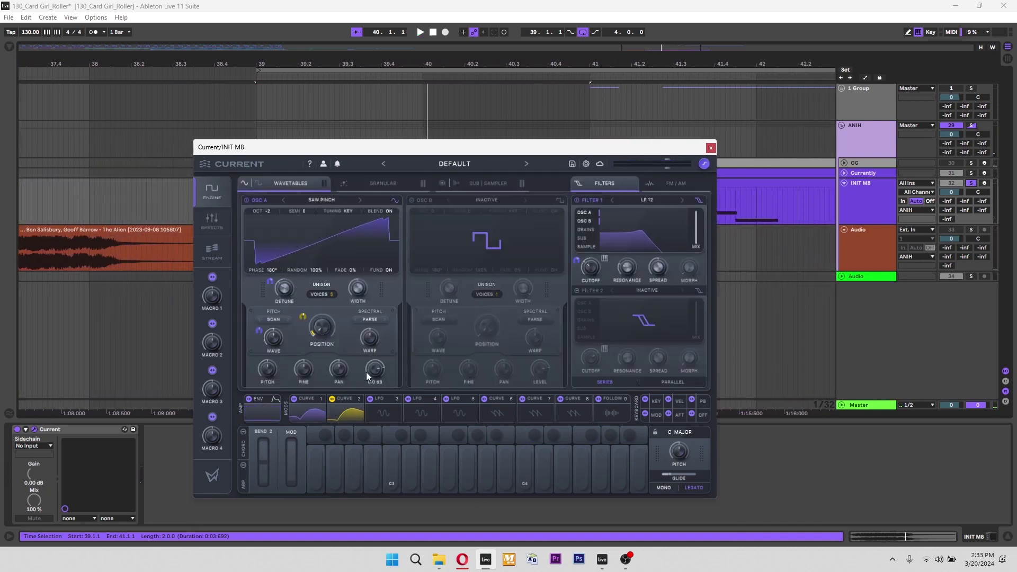
key(space)
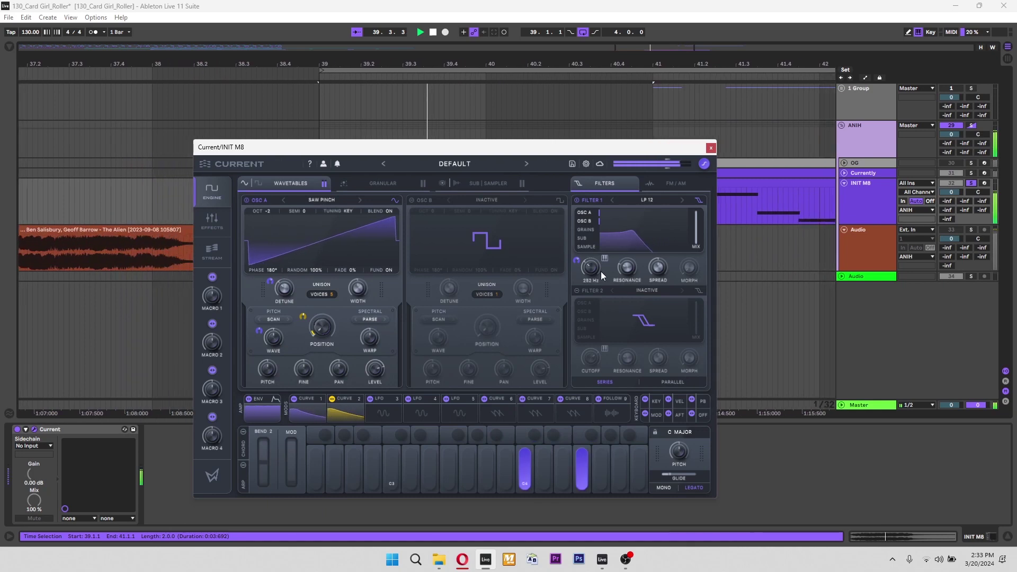
click(215, 225)
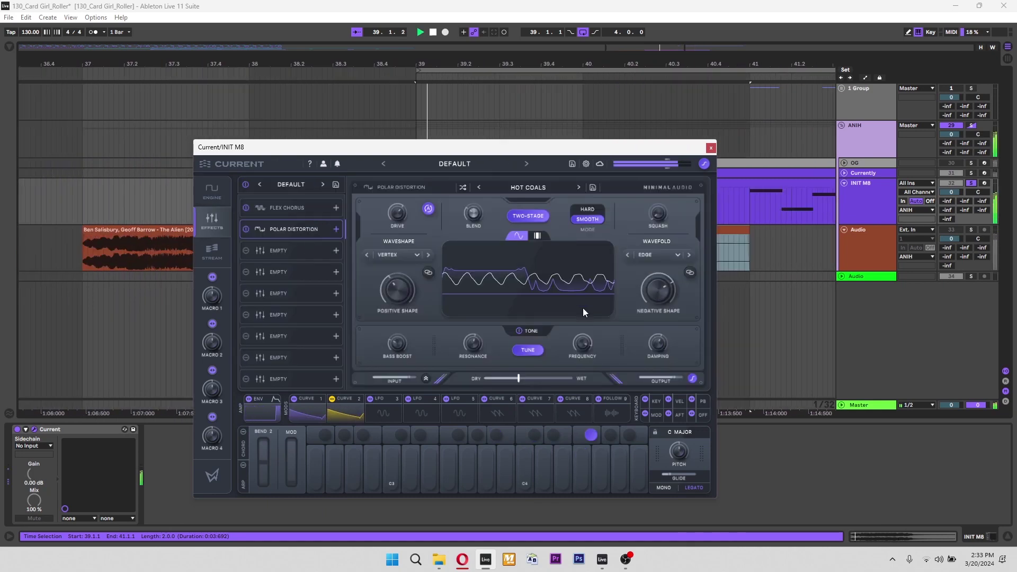
key(space)
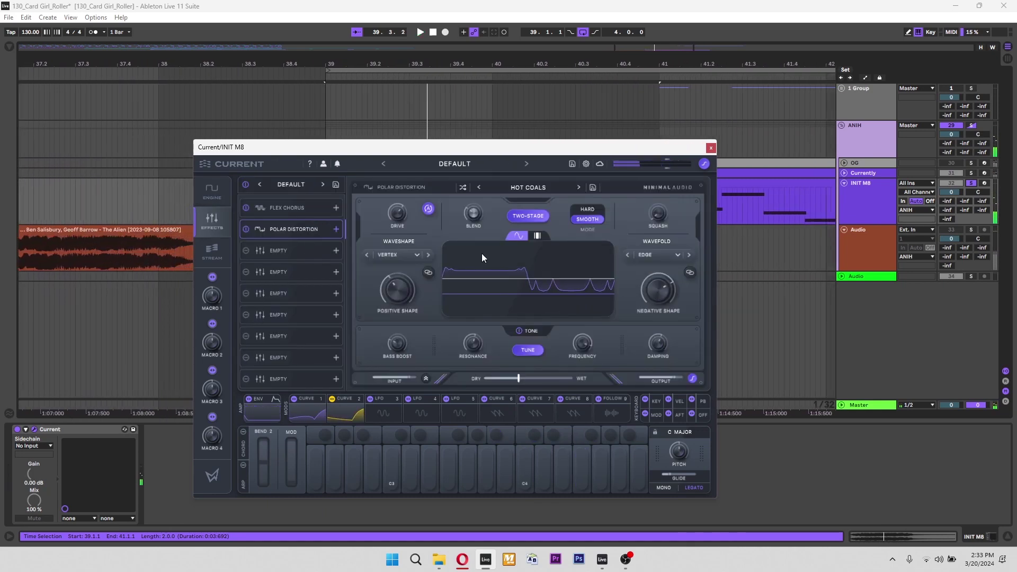
- Add a Cluster Delay to the third effects slot and bring its two taps closer together in time
click(300, 250)
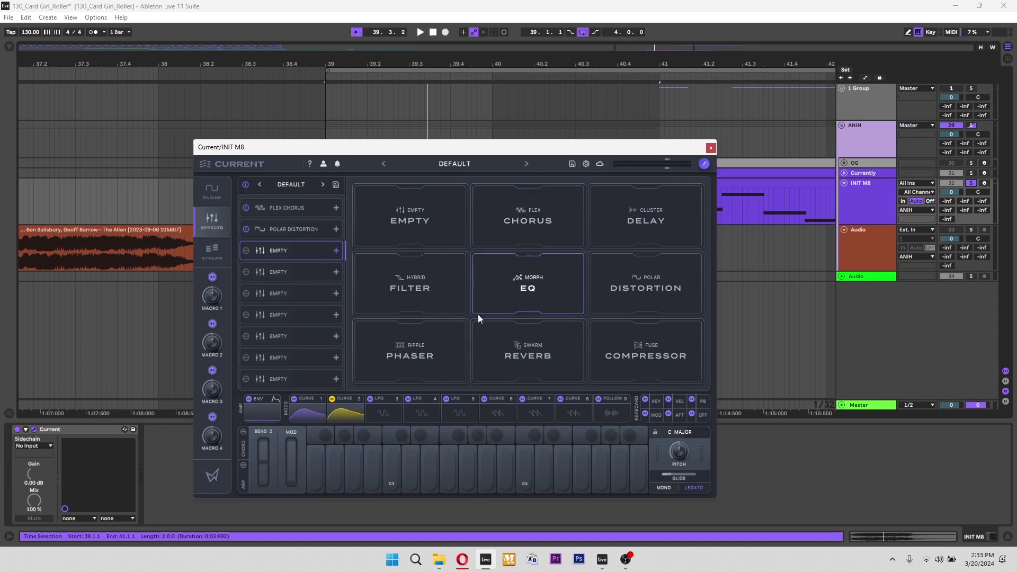
click(649, 229)
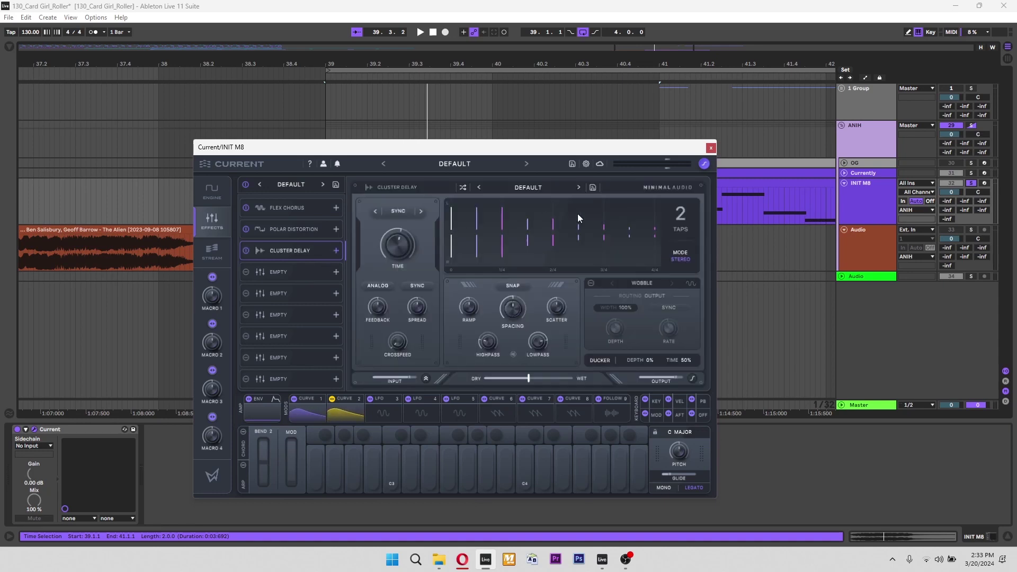
scroll(397, 242, down, 1)
scroll(392, 245, down, 1)
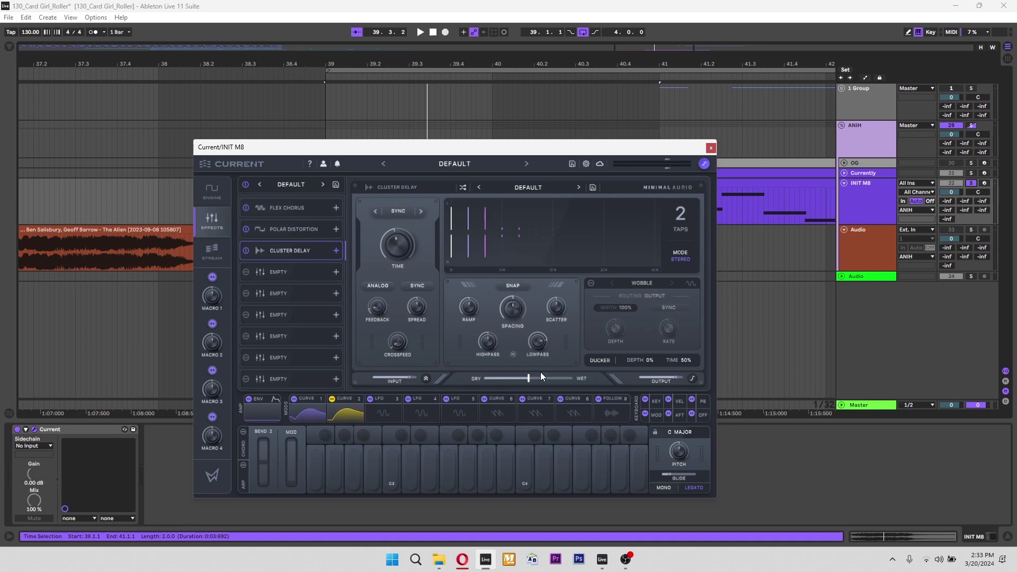
- Switch on the Cluster Delay's output limiter, set its dry/wet mix to 43% and audition the loop
drag(529, 380, 527, 378)
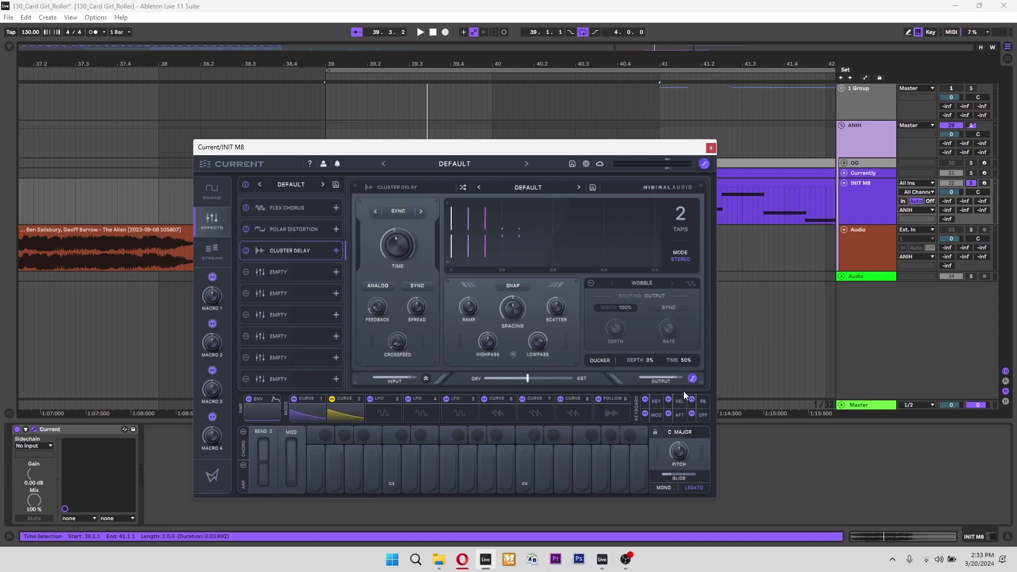
click(522, 379)
key(space)
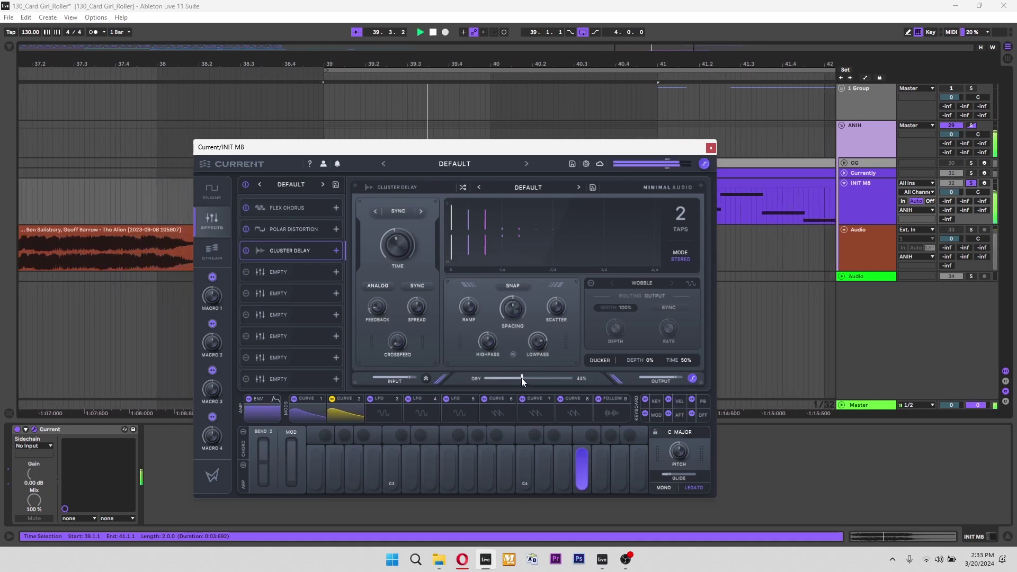
key(space)
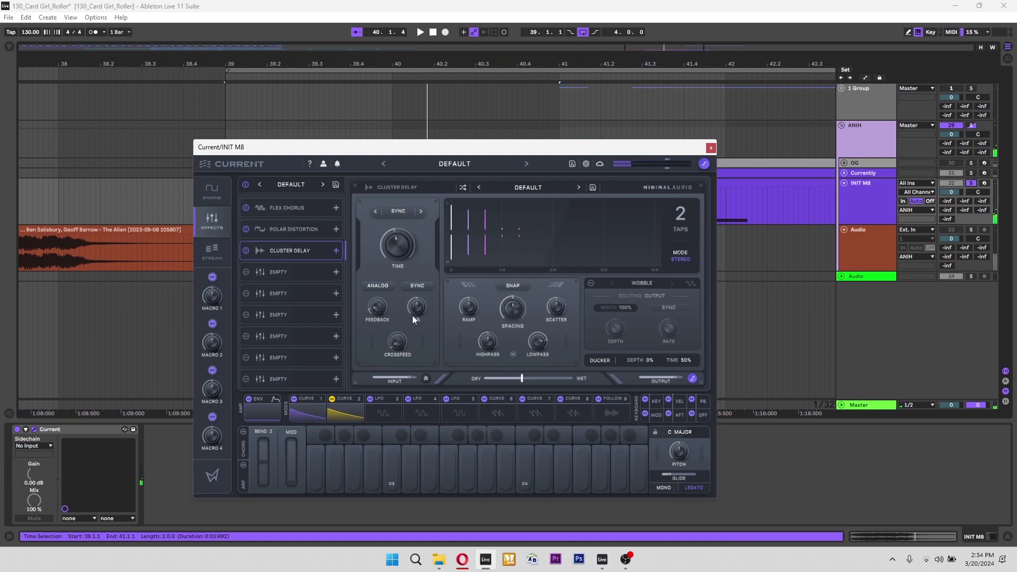
- Fine-tune the Cluster Delay's feedback amount and switch on its Analog mode
drag(380, 311, 380, 313)
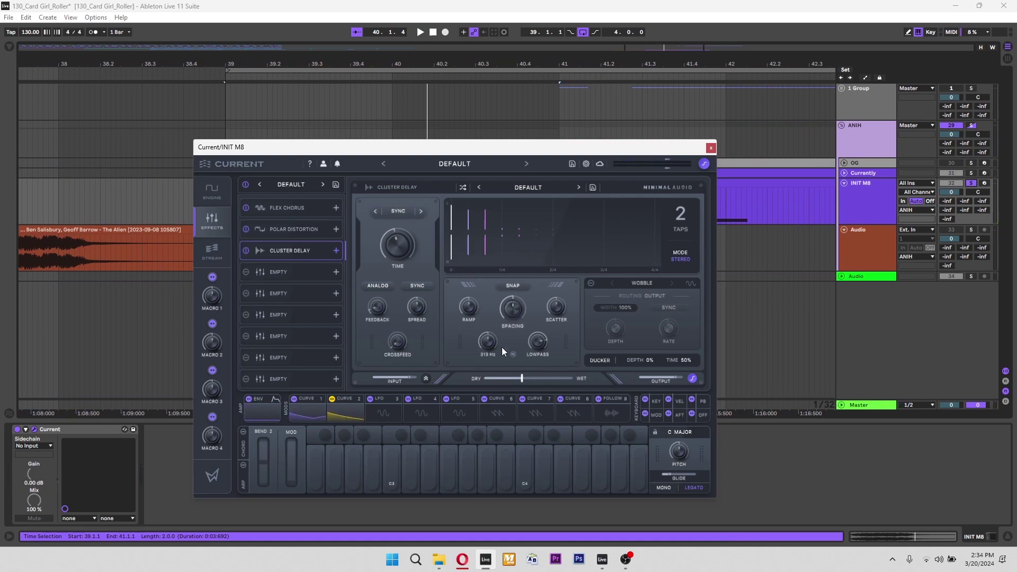
click(386, 286)
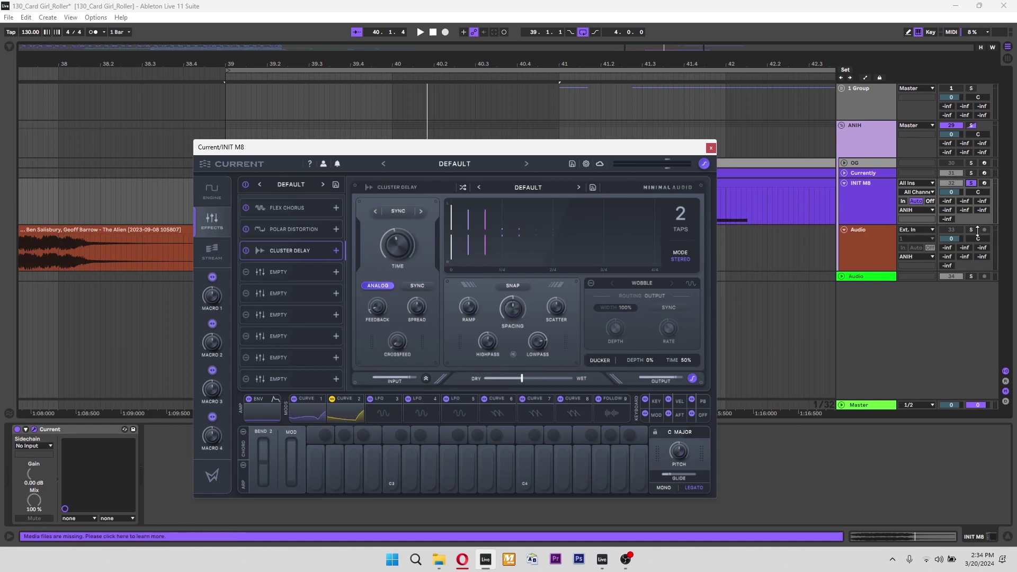
- Play the soloed reference Audio track, solo INIT M8 again and listen to the delayed synth against it
key(space)
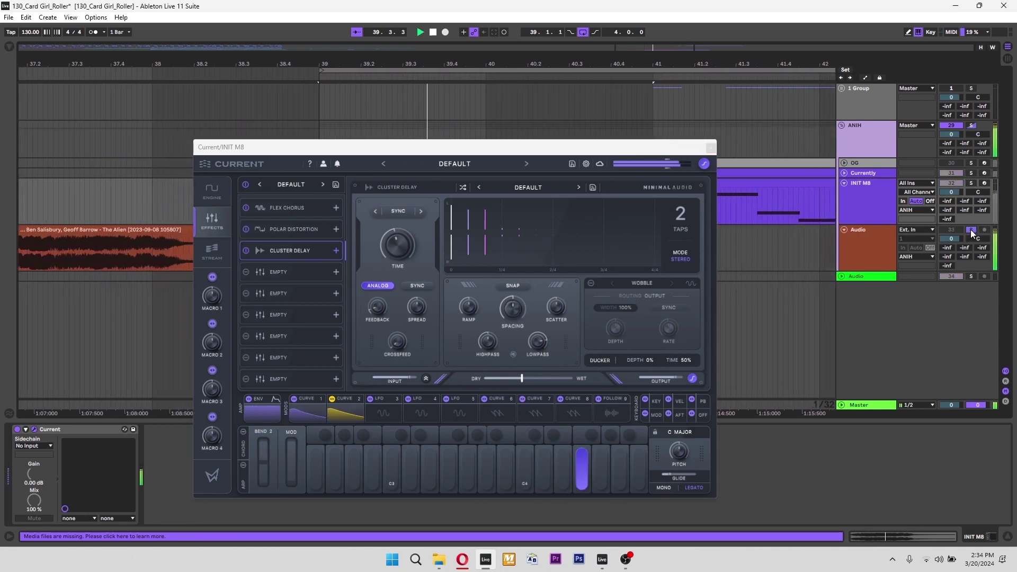
key(space)
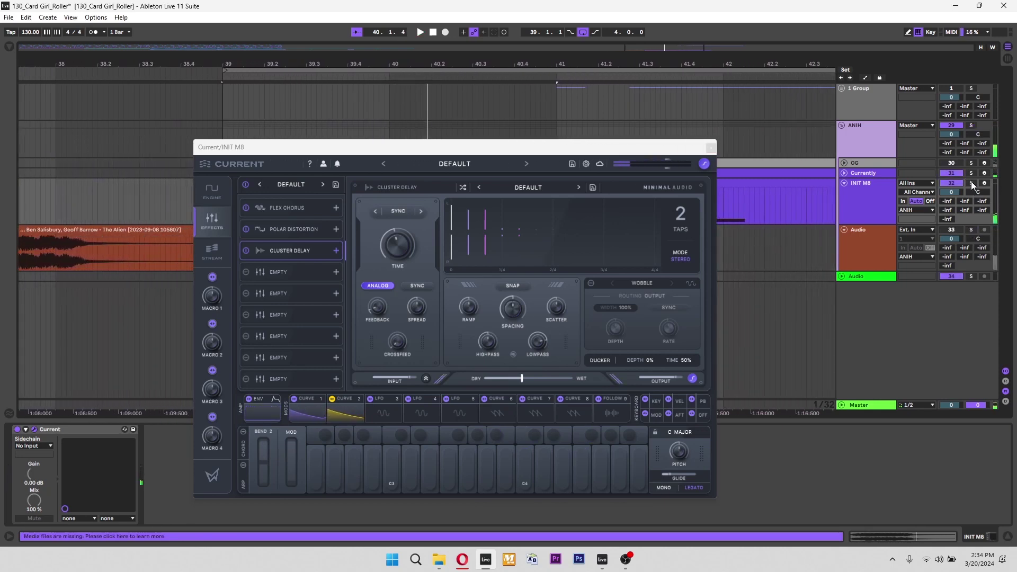
click(888, 199)
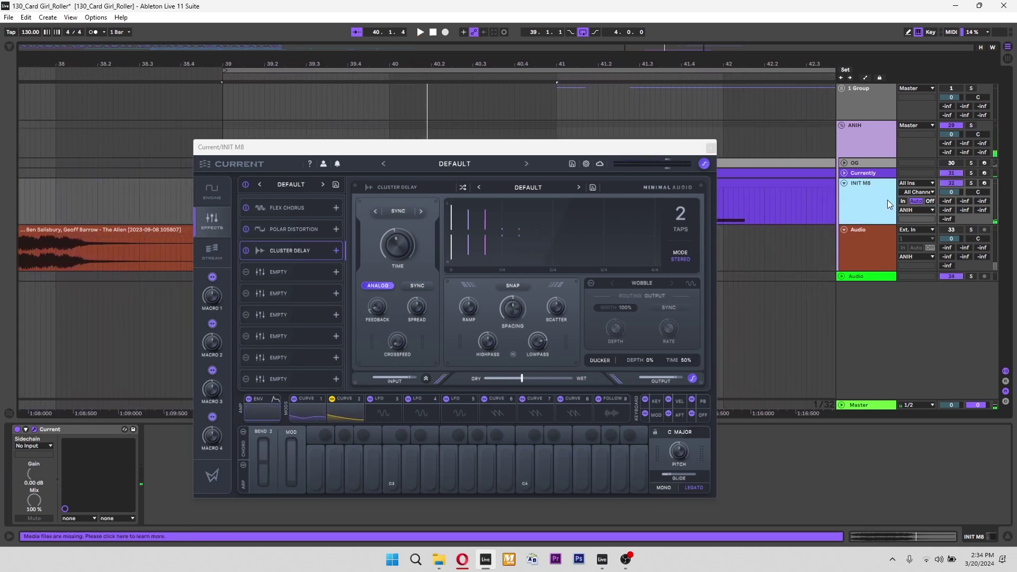
click(972, 183)
key(space)
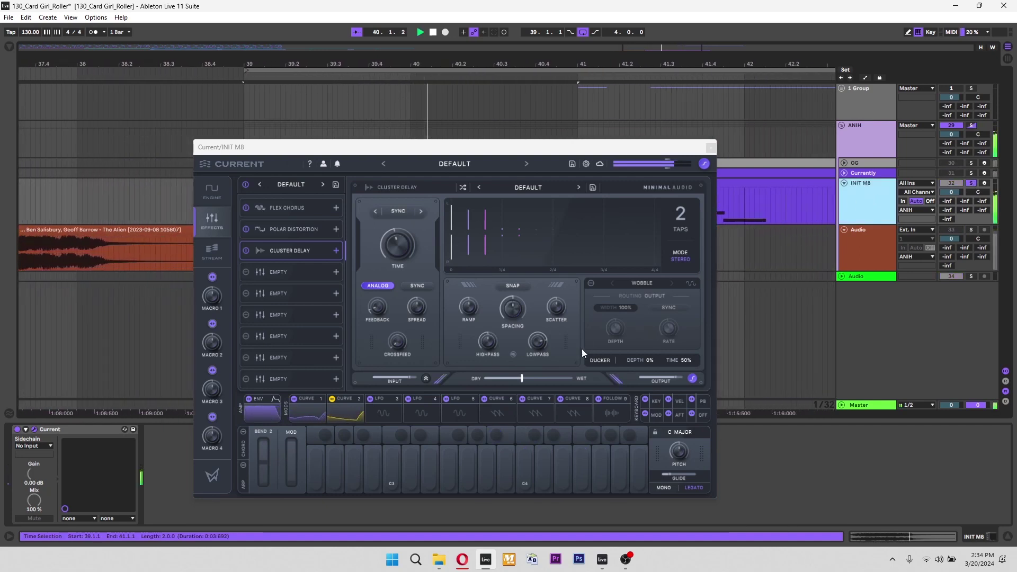
mouse_move(377, 313)
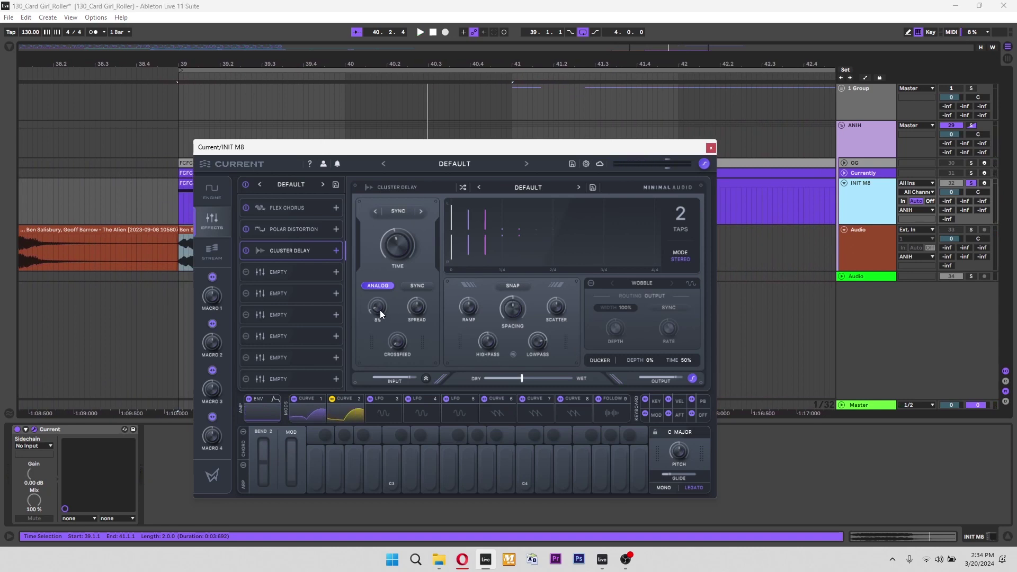
key(space)
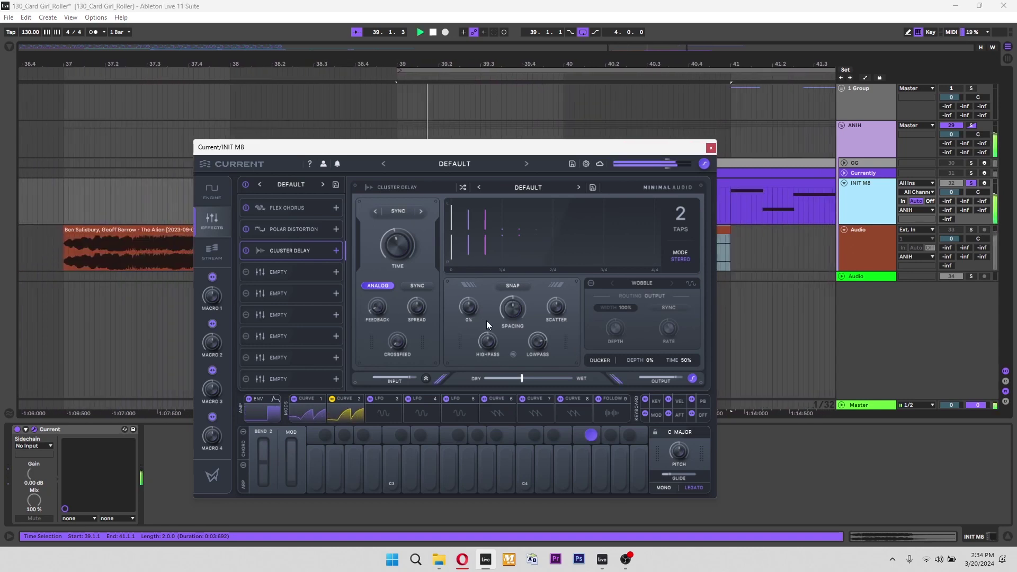
key(space)
- Switch on oscillator B with the Saw Pinch wavetable and assign Curve 1 to modulate its wavetable position
click(300, 229)
click(308, 272)
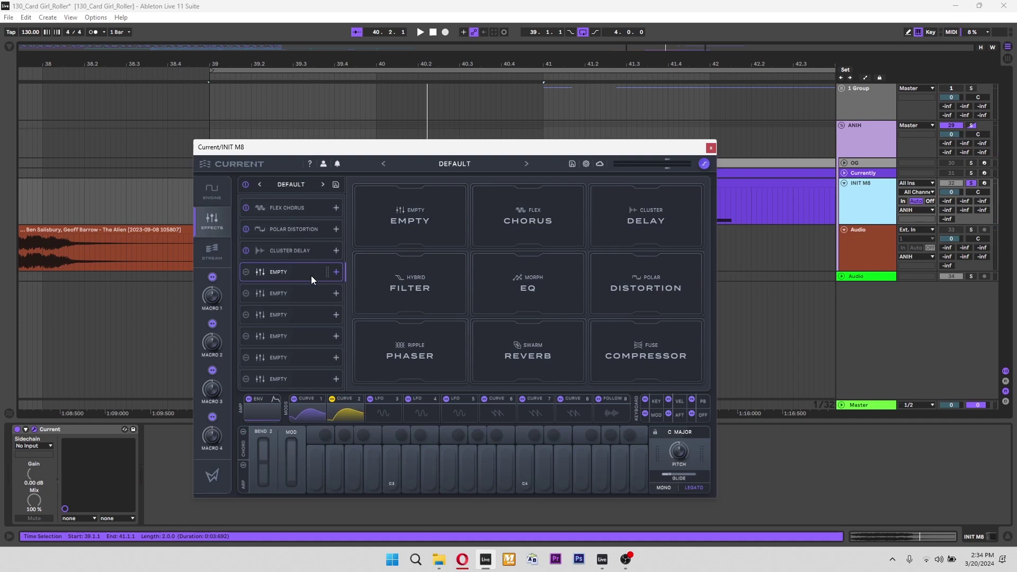
click(215, 192)
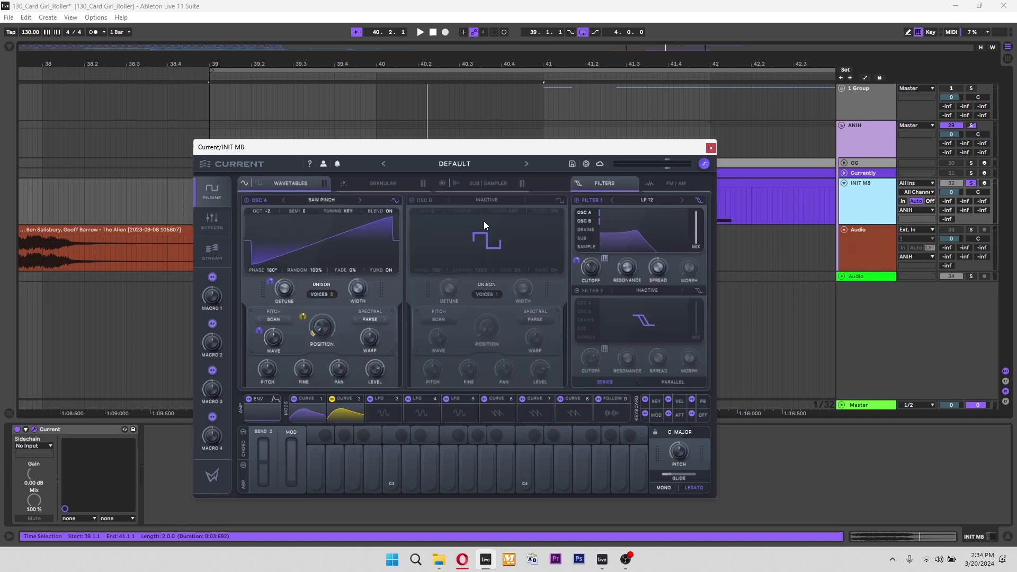
click(411, 200)
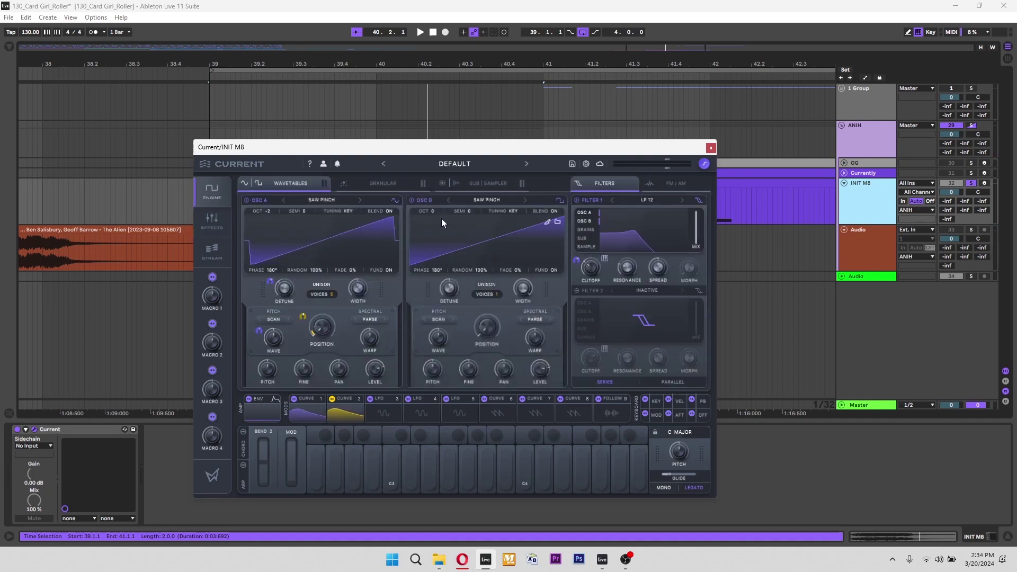
click(307, 412)
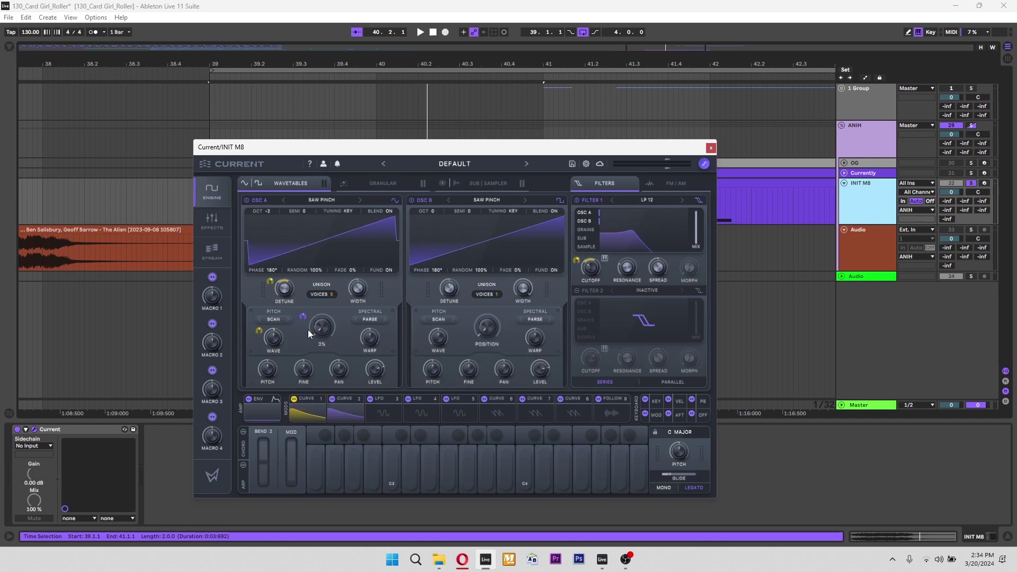
click(304, 404)
mouse_move(294, 399)
mouse_down()
mouse_move(493, 327)
mouse_move(469, 316)
mouse_move(468, 295)
mouse_up()
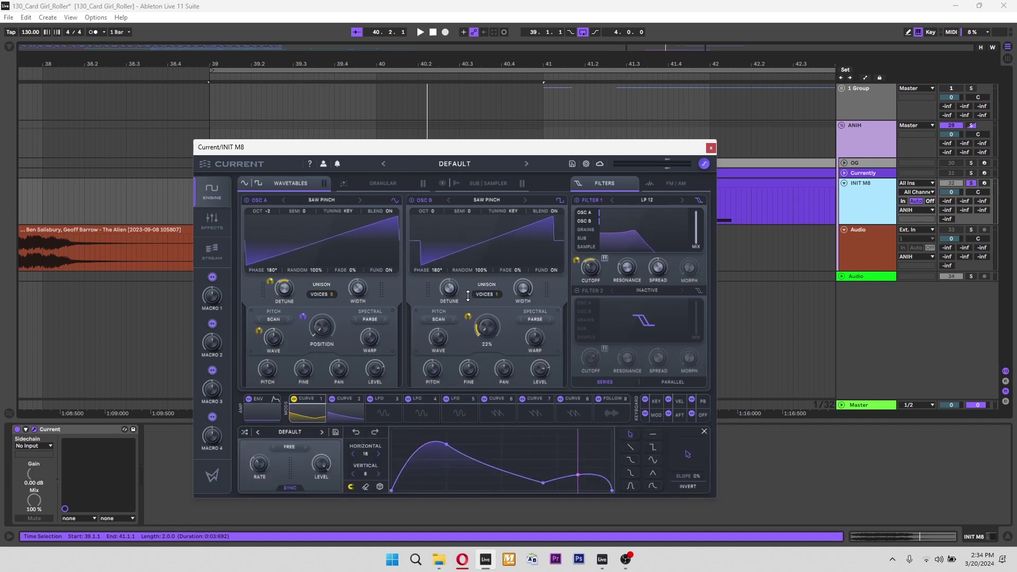
- Lower oscillator B's level, assign Curve 2 to modulate it, and fine-tune the modulation depth while auditioning the loop
click(331, 400)
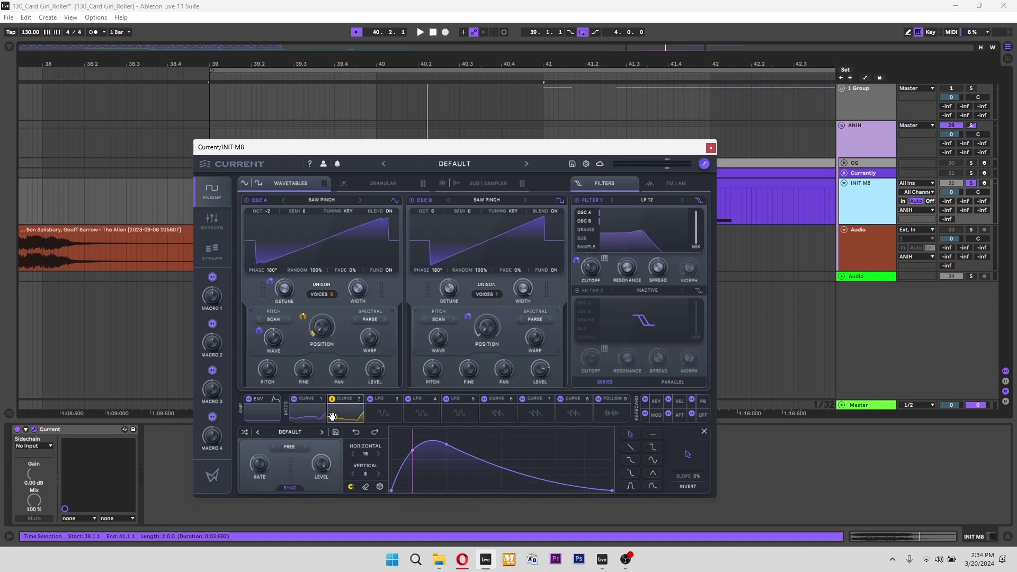
drag(542, 372, 537, 403)
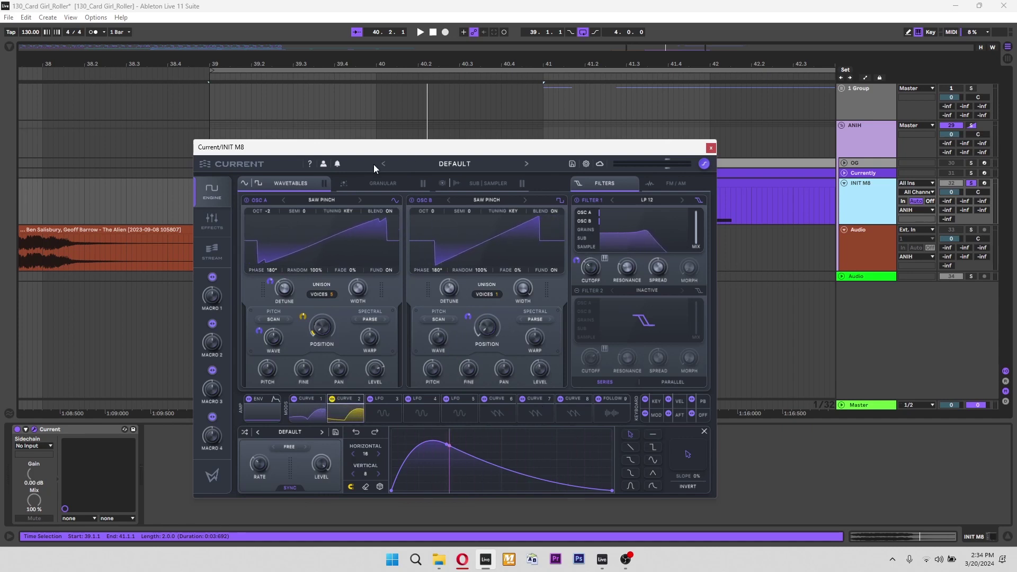
drag(332, 399, 532, 340)
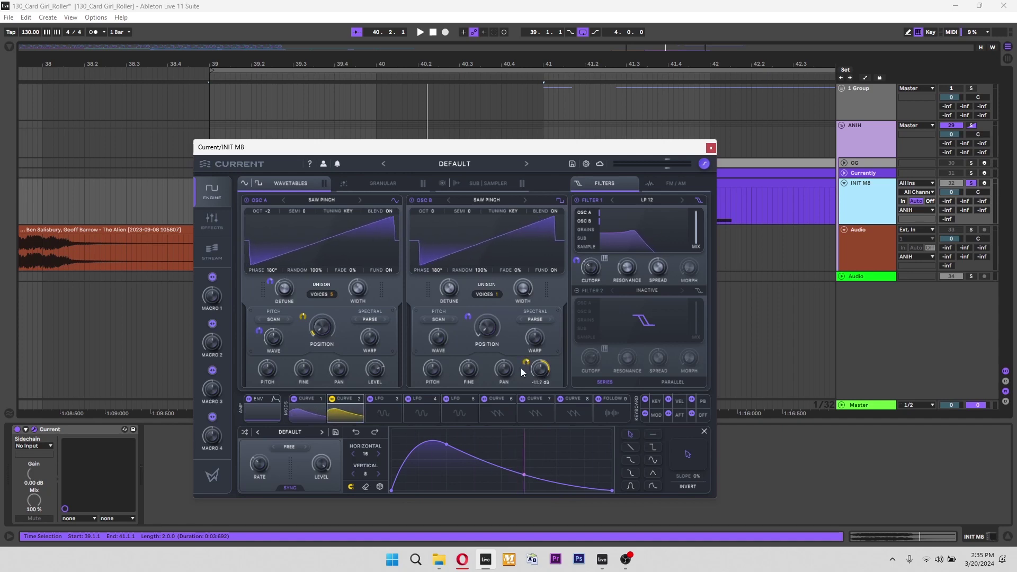
key(space)
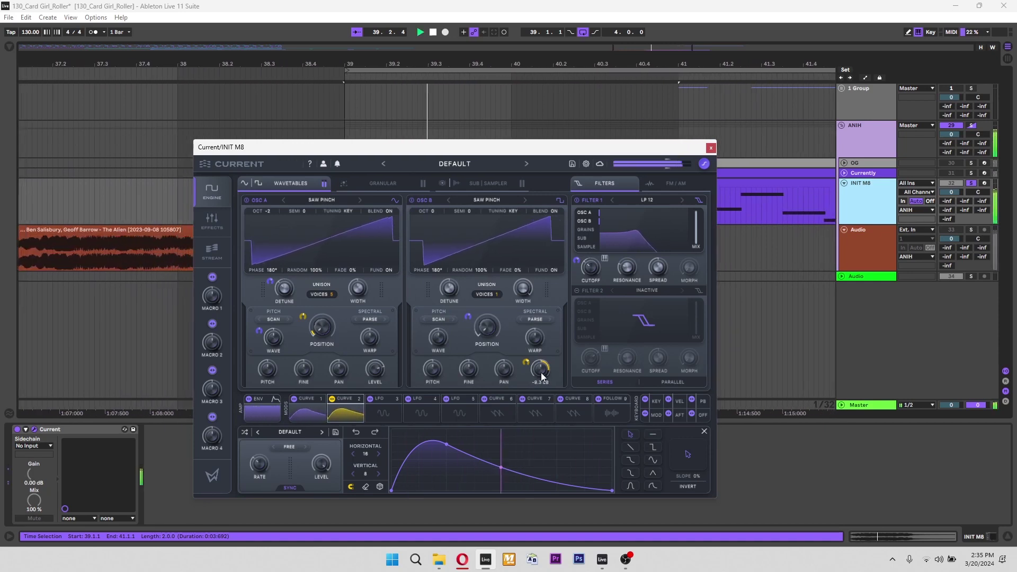
drag(525, 361, 526, 362)
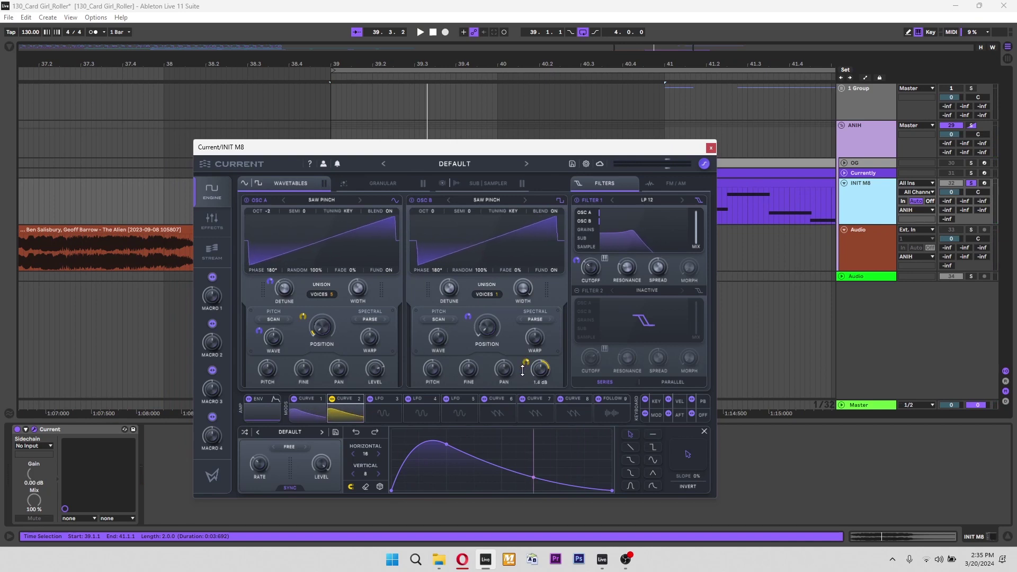
drag(522, 373, 524, 373)
key(space)
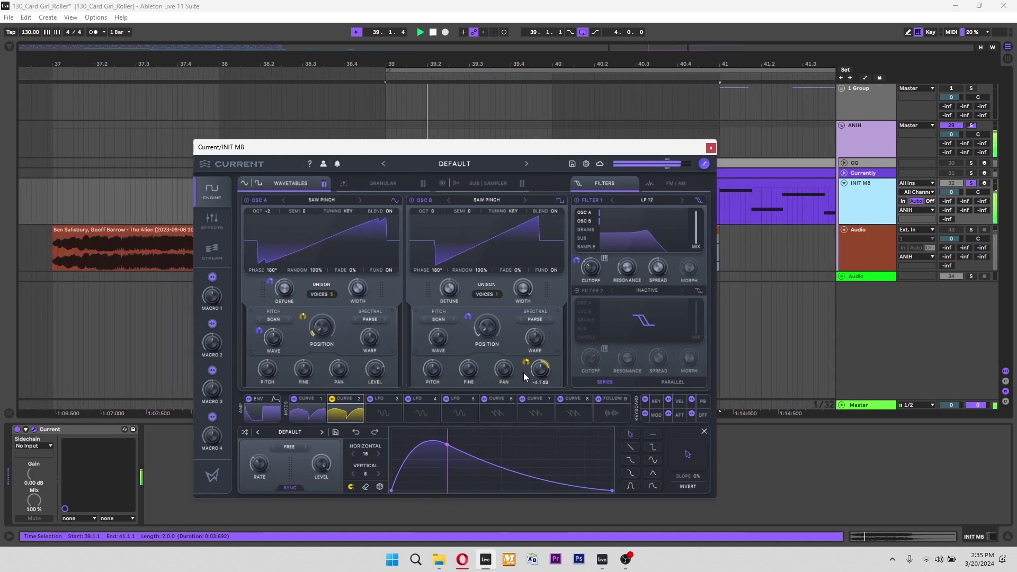
- Set oscillator B's unison to 3 voices with 75% width and compare the synth against the soloed reference Audio track
drag(498, 290, 498, 288)
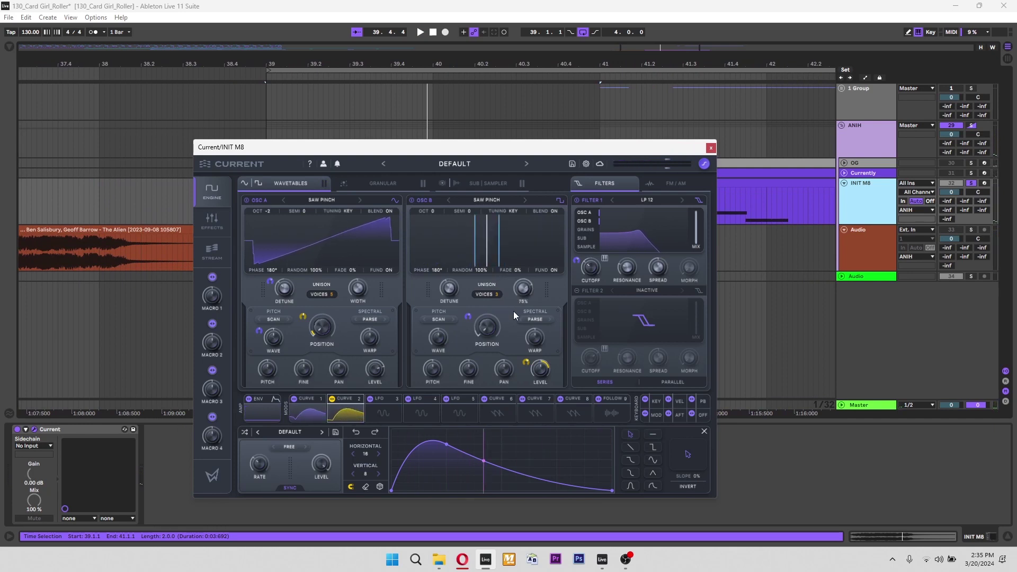
key(space)
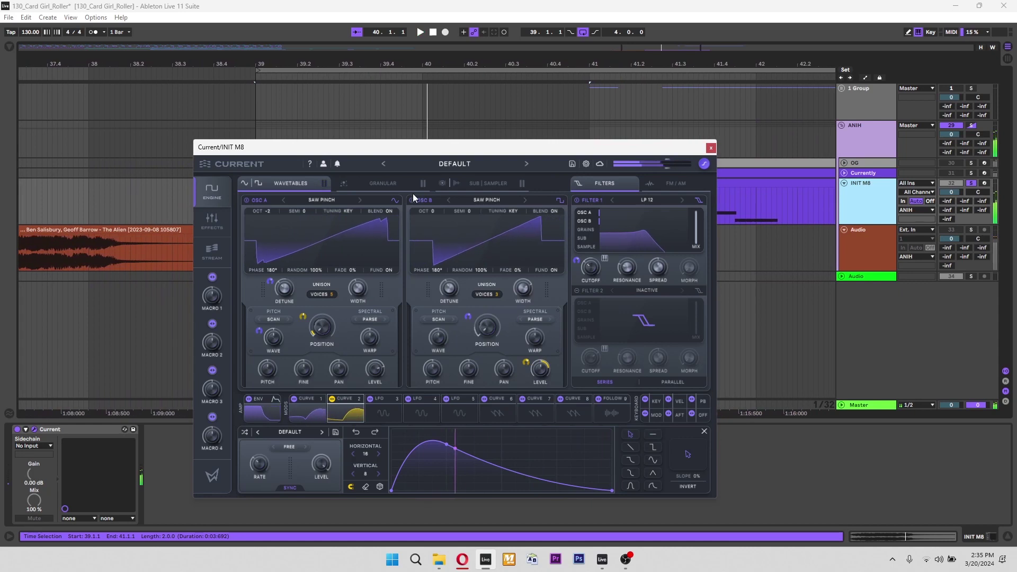
click(972, 230)
key(space)
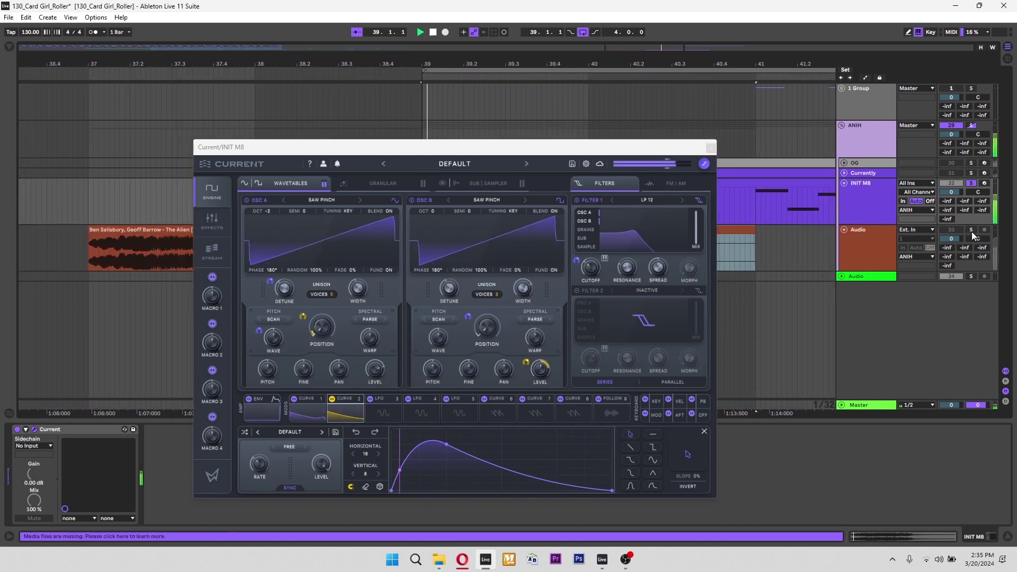
click(972, 184)
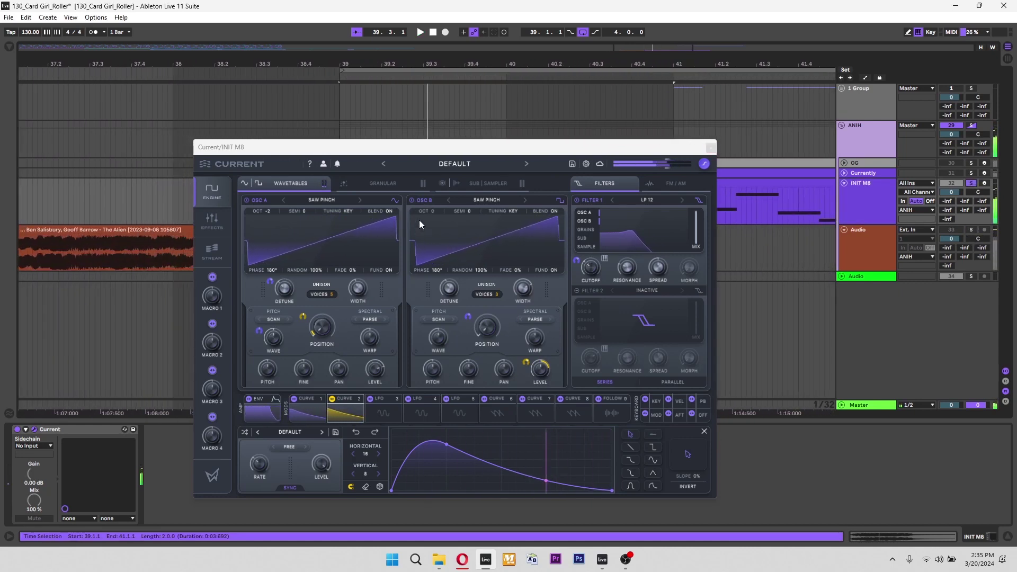
- Lower the Polar Distortion's dry/wet mix during playback, then bypass and re-enable it to compare the sound
click(211, 221)
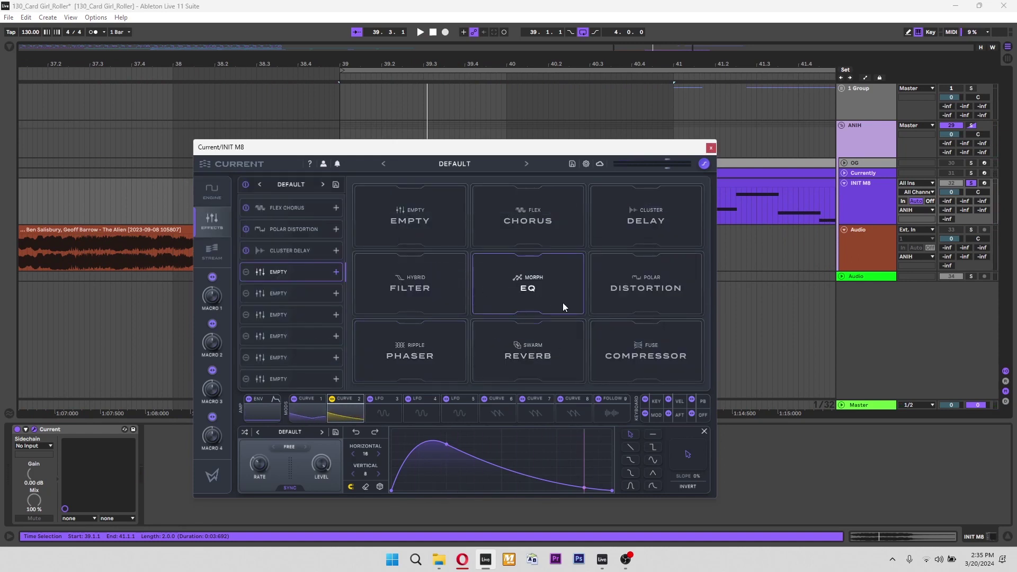
click(300, 230)
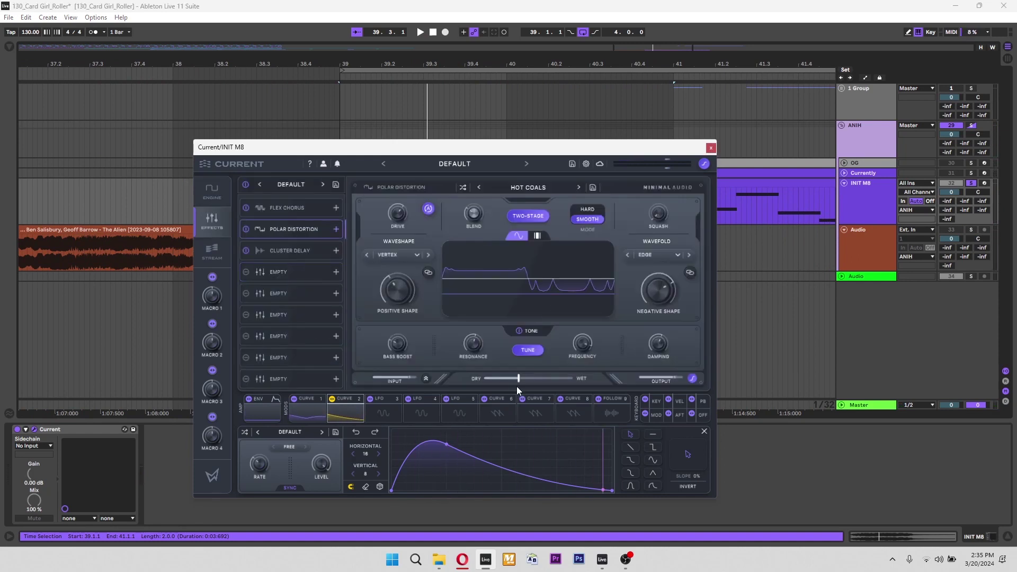
key(space)
drag(517, 377, 500, 377)
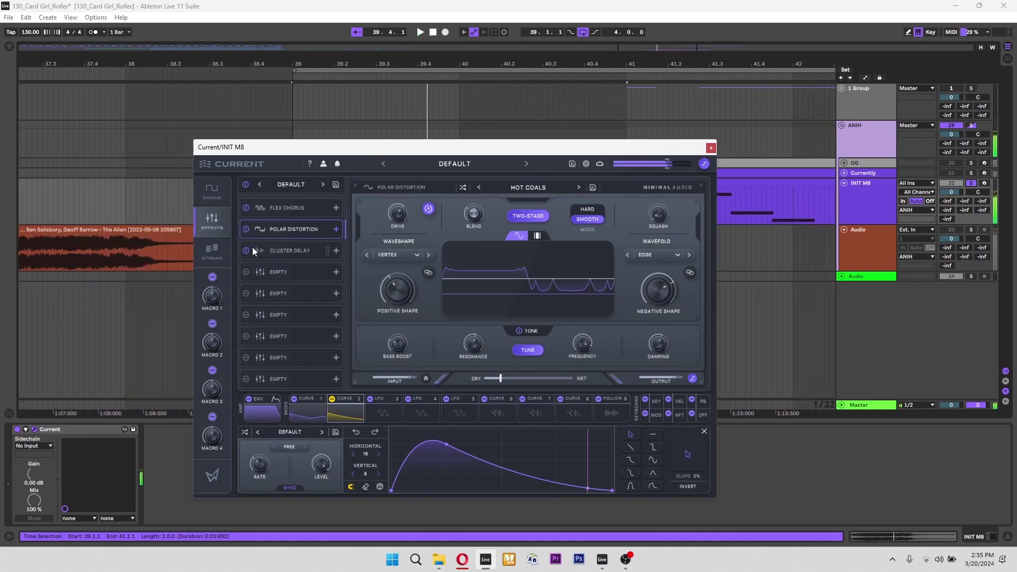
click(246, 229)
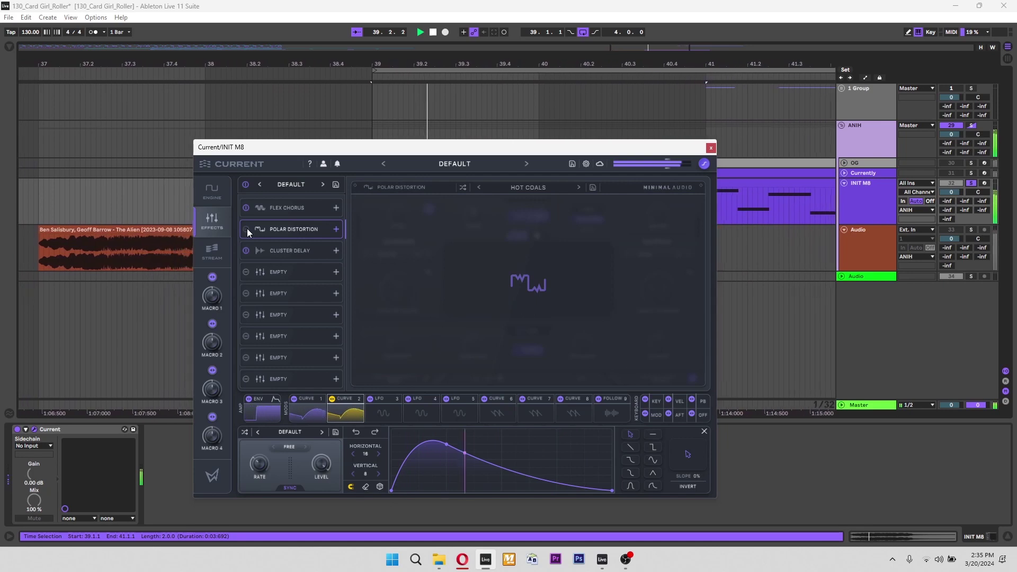
click(246, 229)
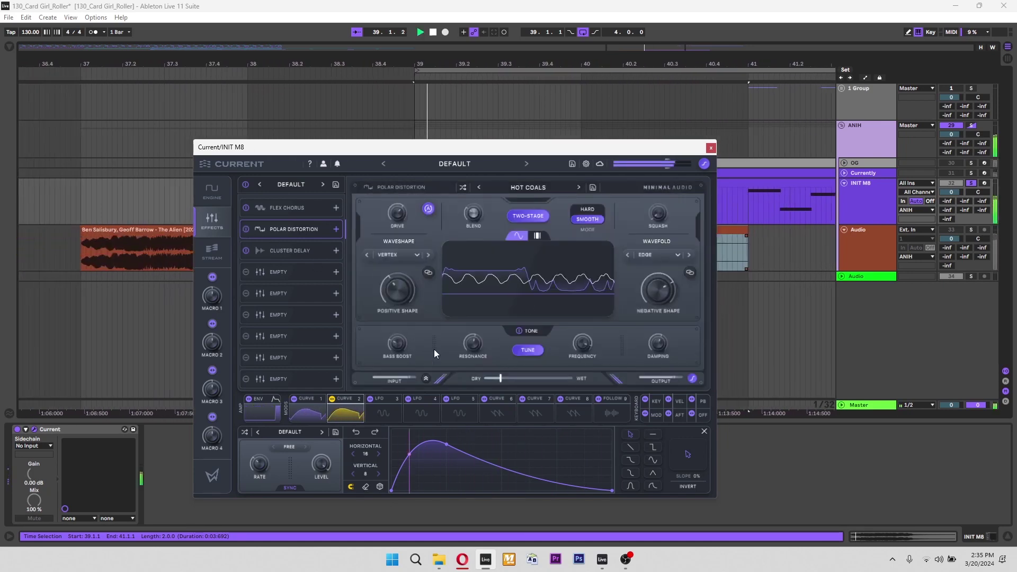
- Add a Fuse Compressor to the fourth effects slot
click(212, 190)
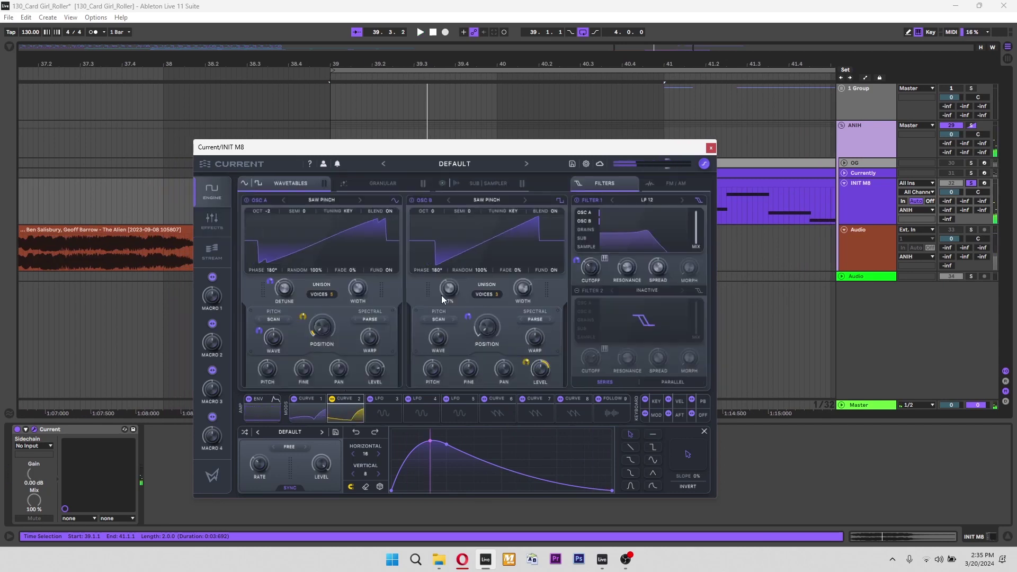
click(212, 221)
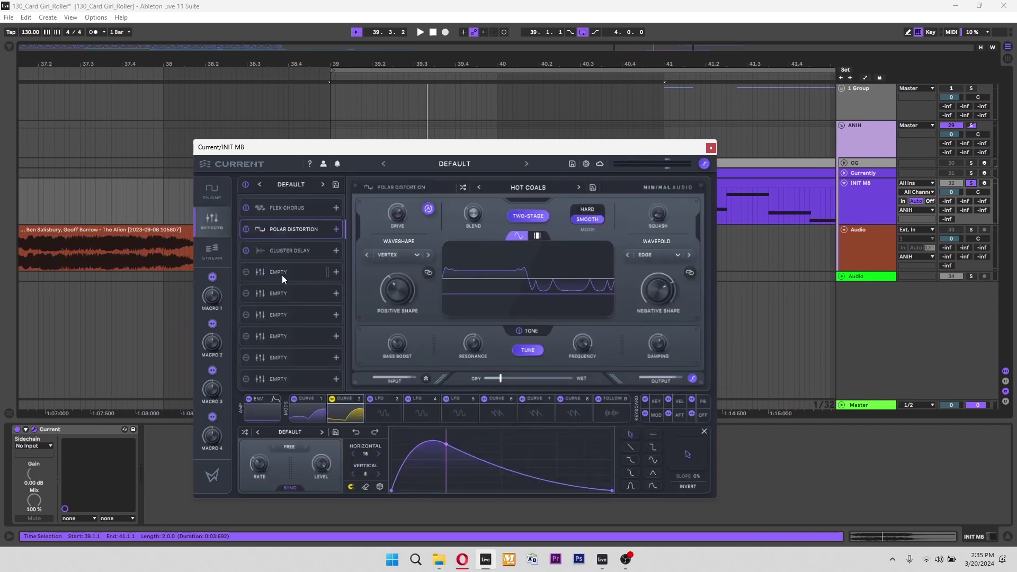
click(296, 271)
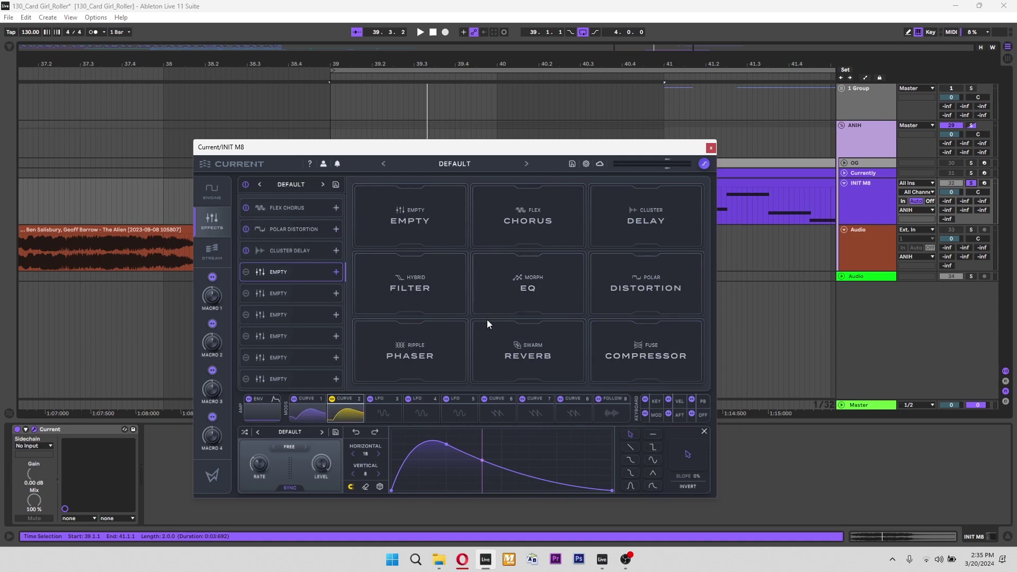
click(653, 373)
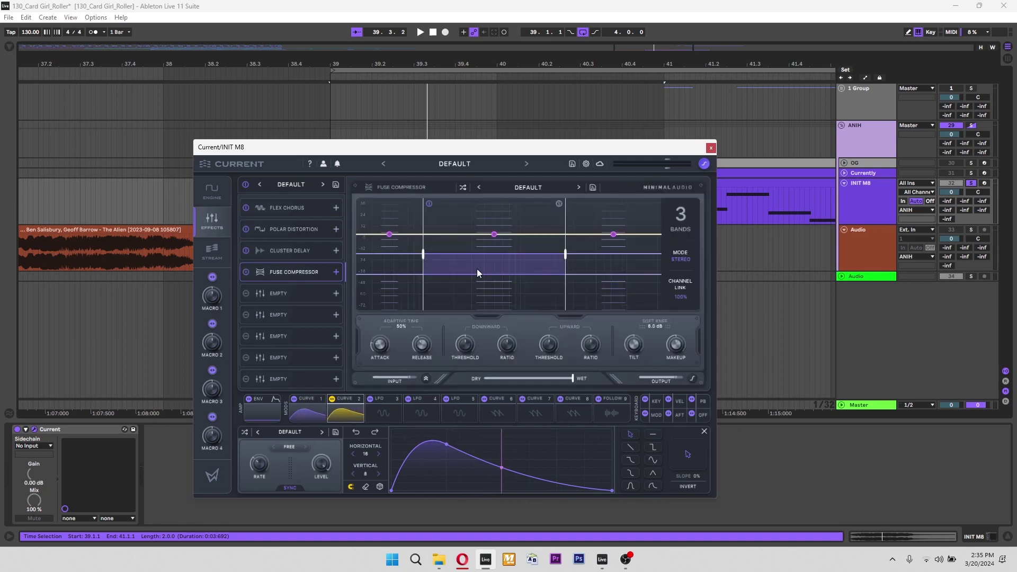
- Bypass the Fuse Compressor and compare INIT M8 against the reference Audio track by soloing each during playback
click(297, 251)
key(space)
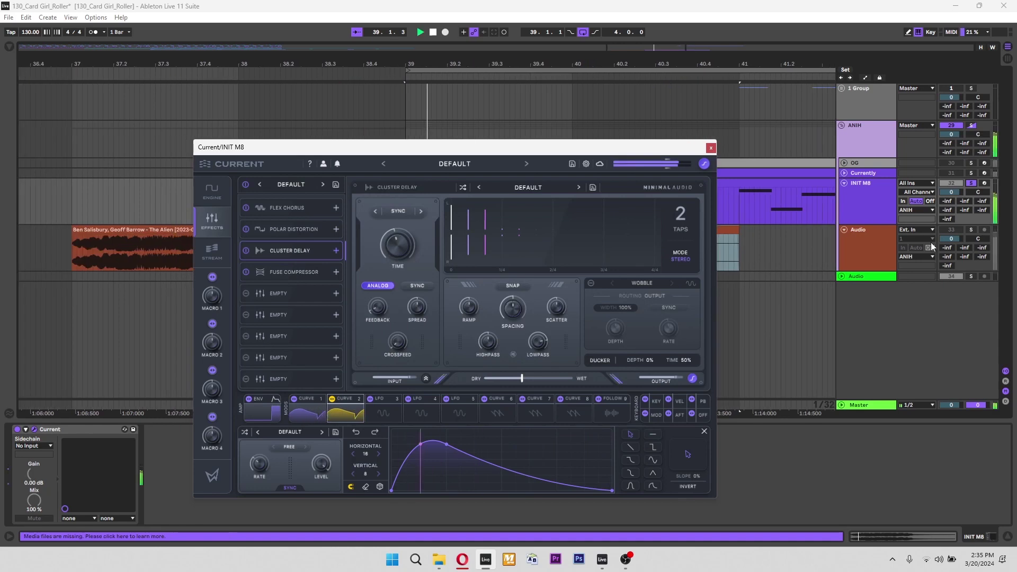
click(971, 230)
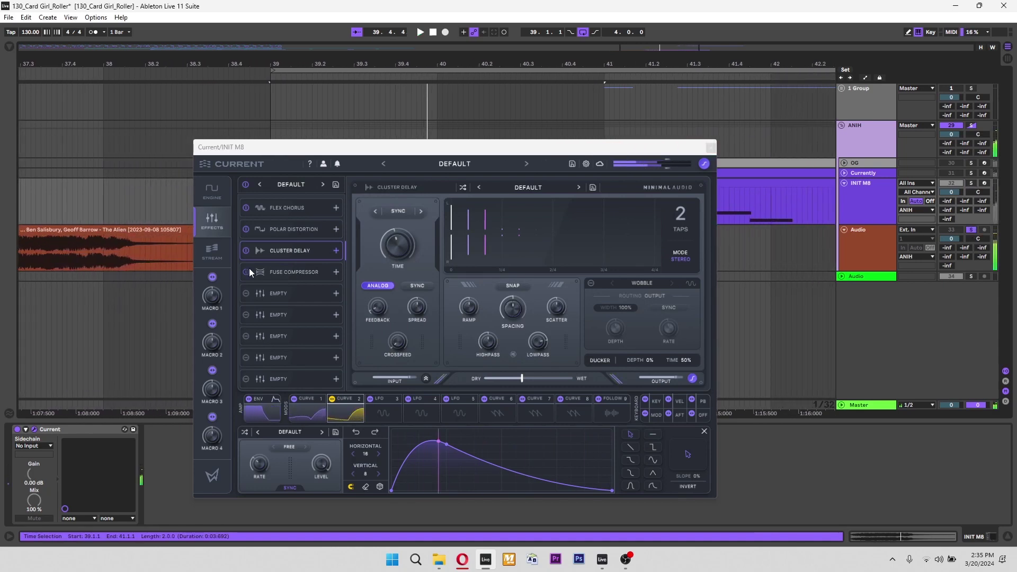
click(971, 183)
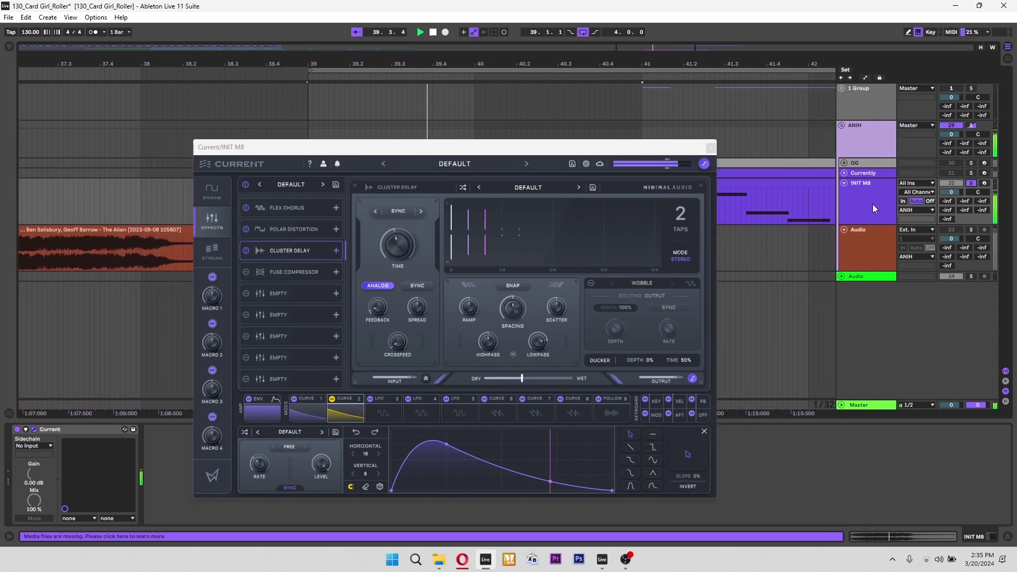
click(873, 240)
click(850, 197)
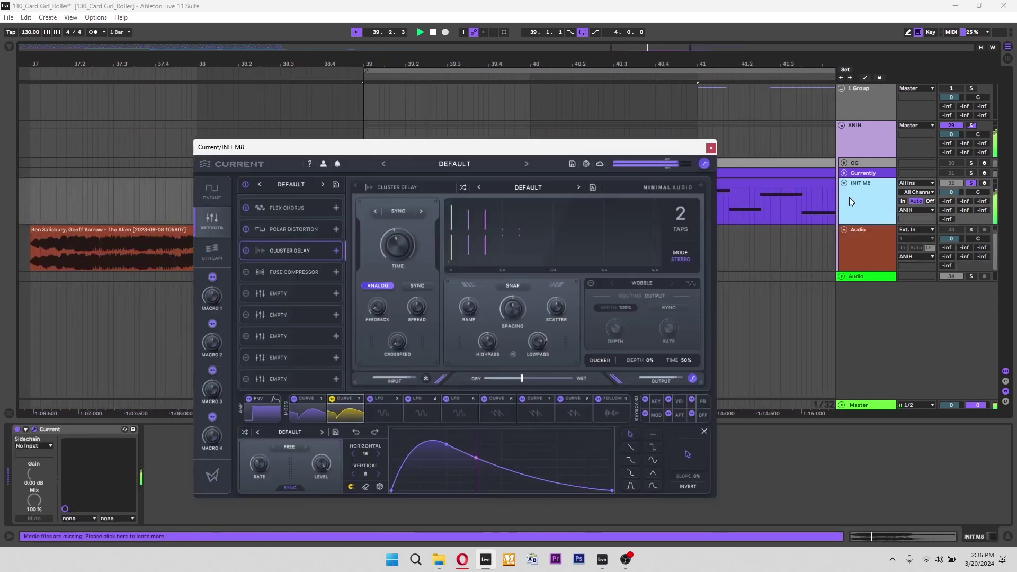
key(space)
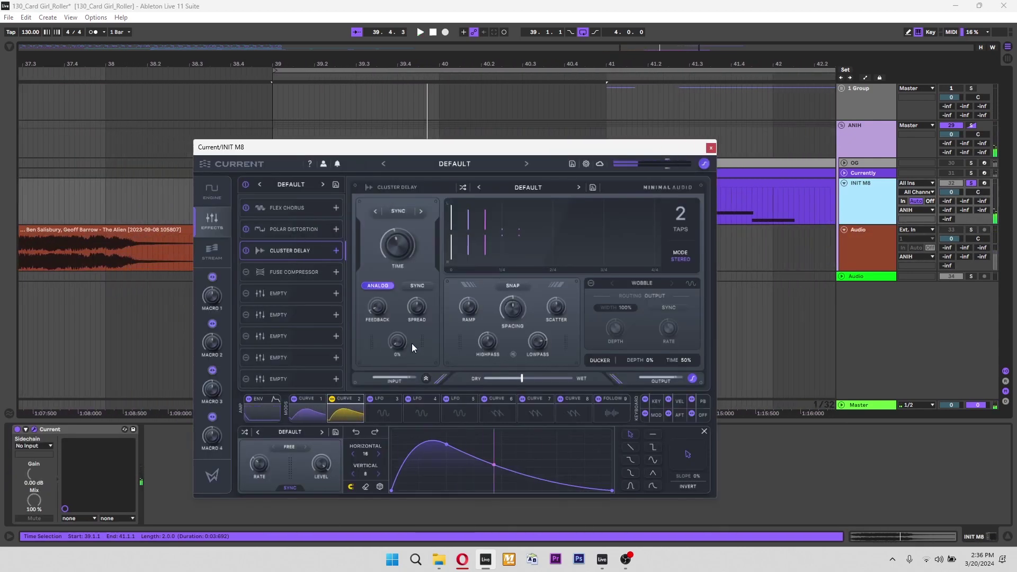
- Reduce the Cluster Delay's dry/wet mix and slightly raise the Polar Distortion's input gain while auditioning the loop
drag(523, 379, 518, 379)
key(space)
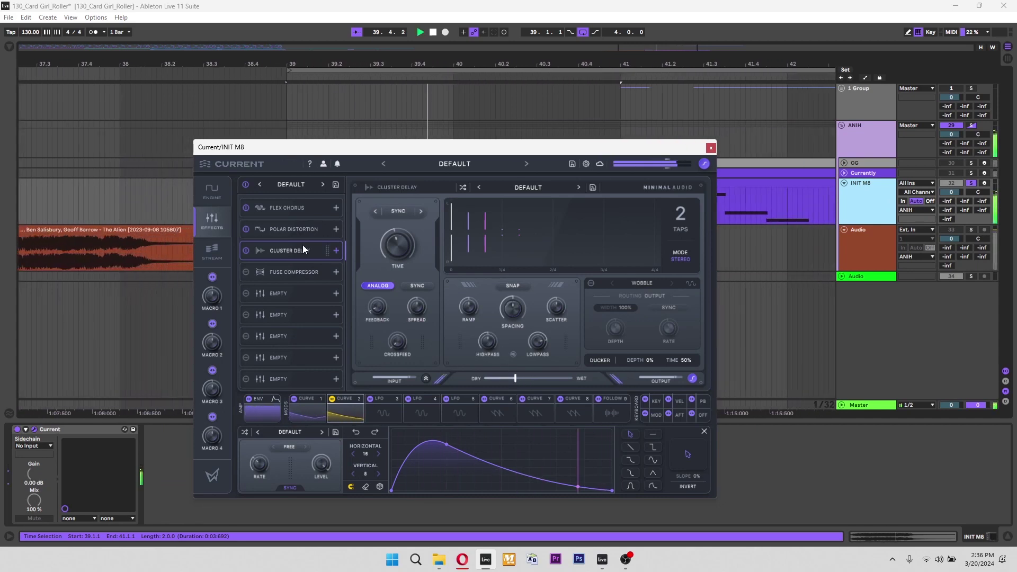
click(290, 230)
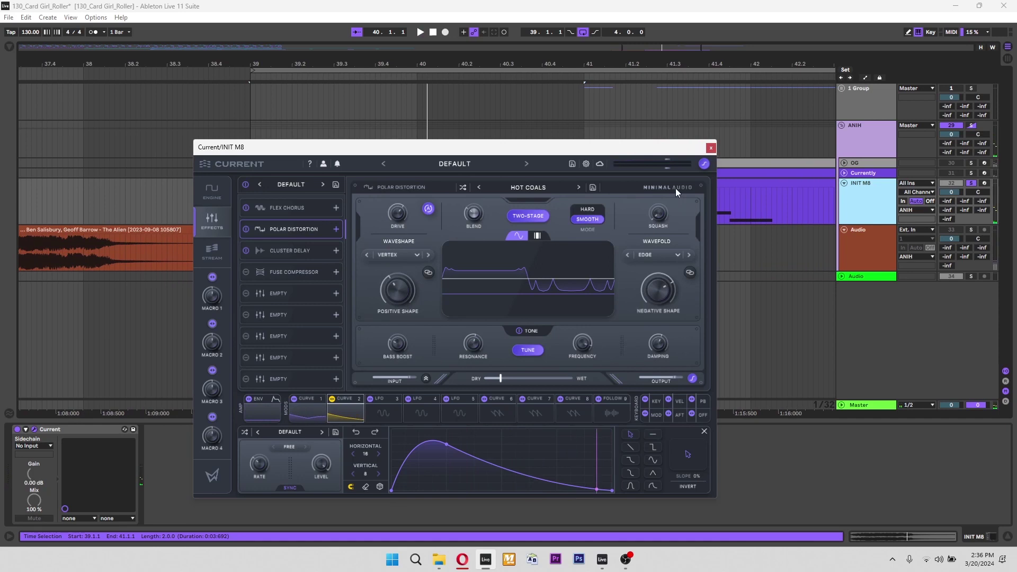
key(space)
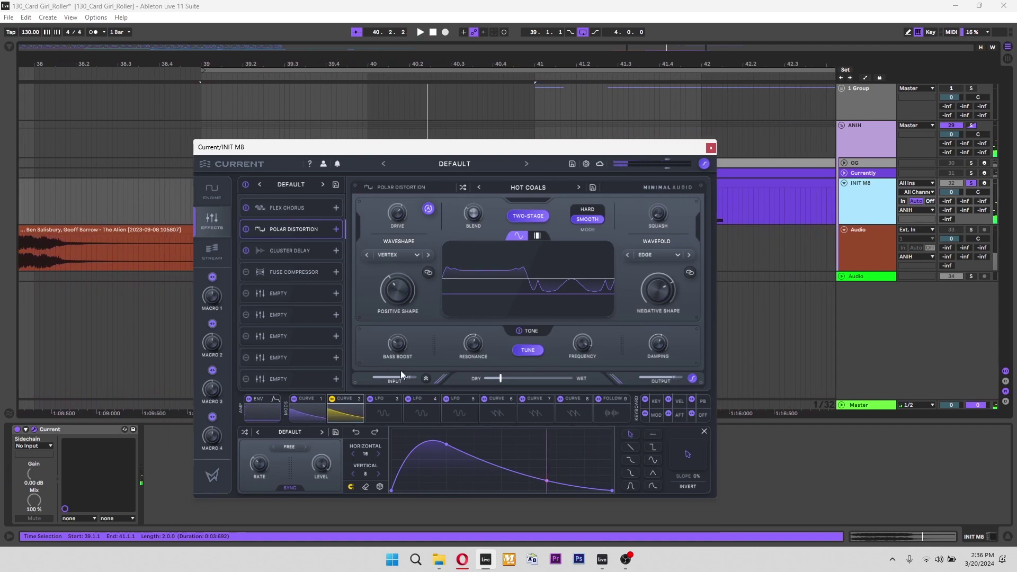
drag(397, 378, 400, 378)
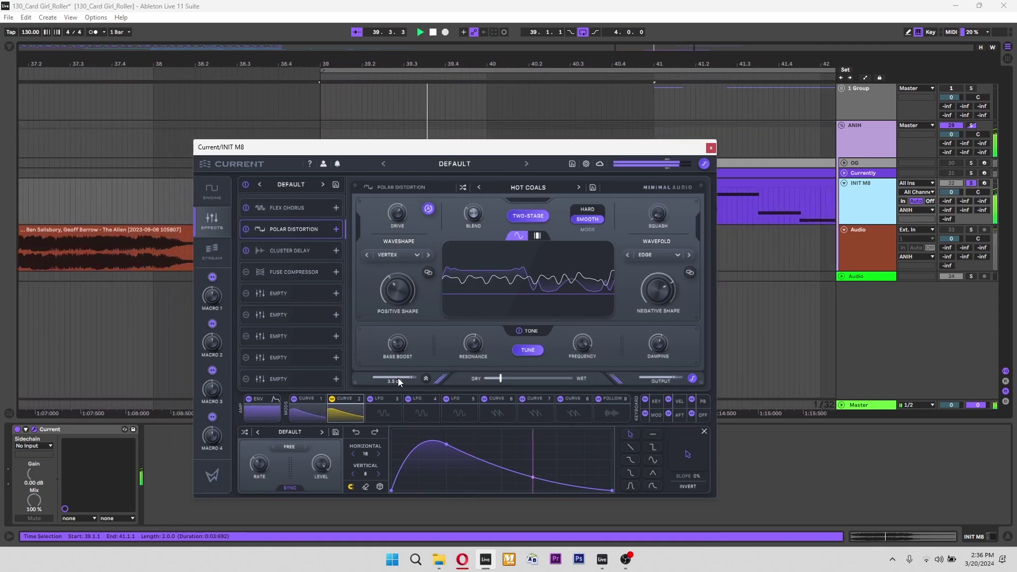
- Switch the Fuse Compressor back on and load its Fatty Lows preset
click(290, 267)
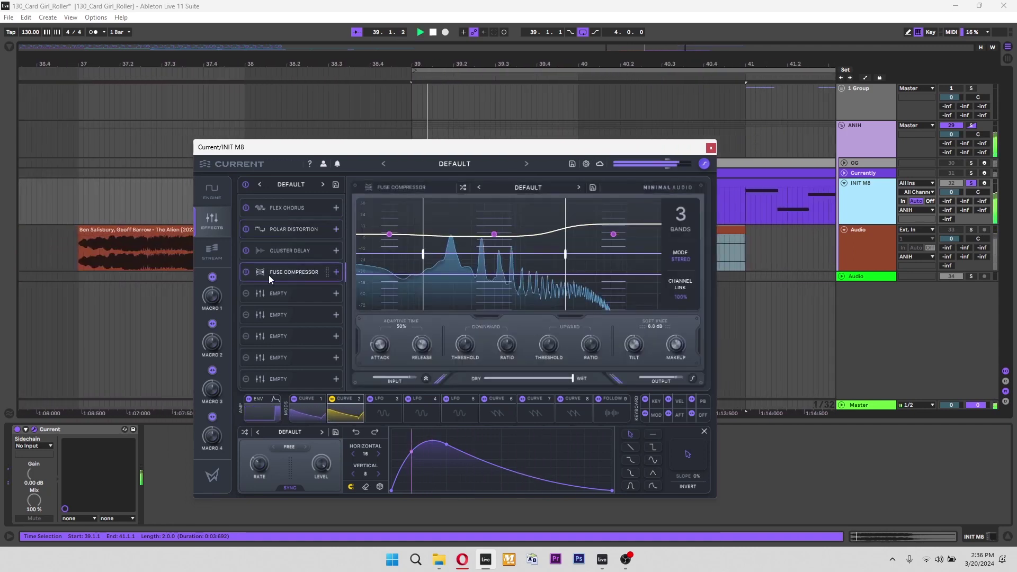
click(578, 187)
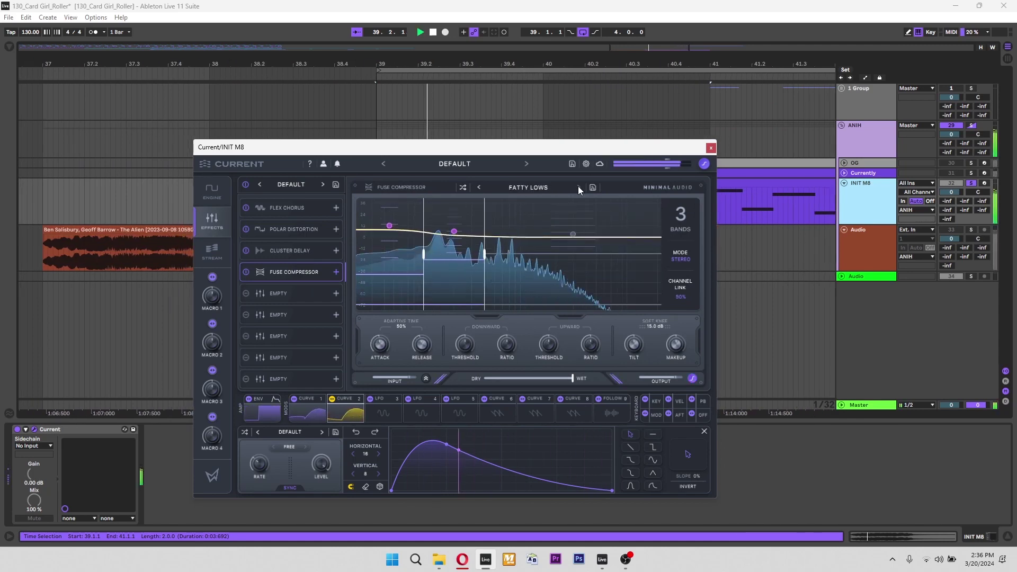
- Audition the Fuse Compressor's other presets over the loop, load Parallel Eighties, and stop playback
click(577, 186)
click(577, 186)
click(578, 186)
click(578, 186)
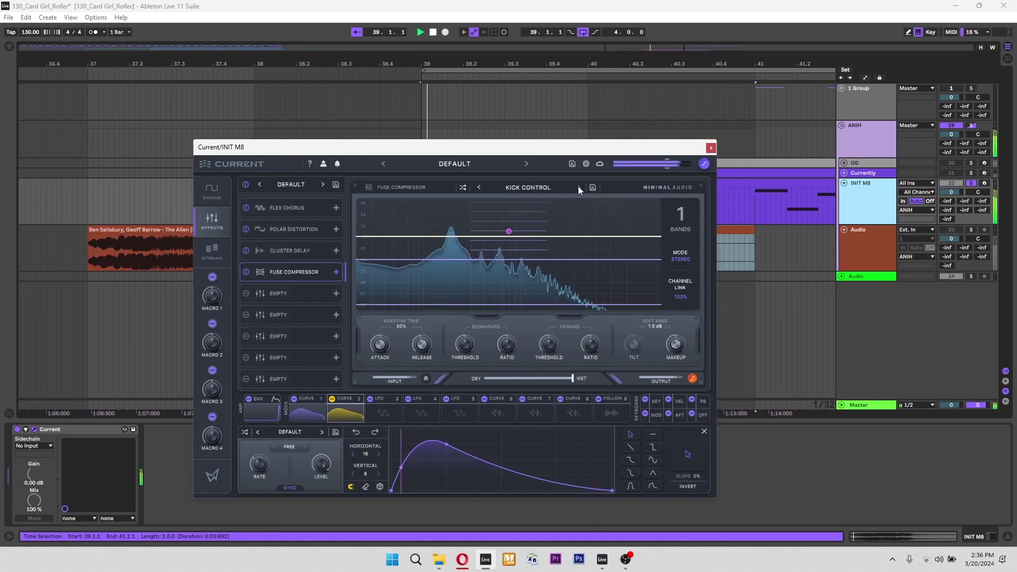
click(477, 187)
click(578, 186)
click(579, 186)
click(580, 187)
click(579, 186)
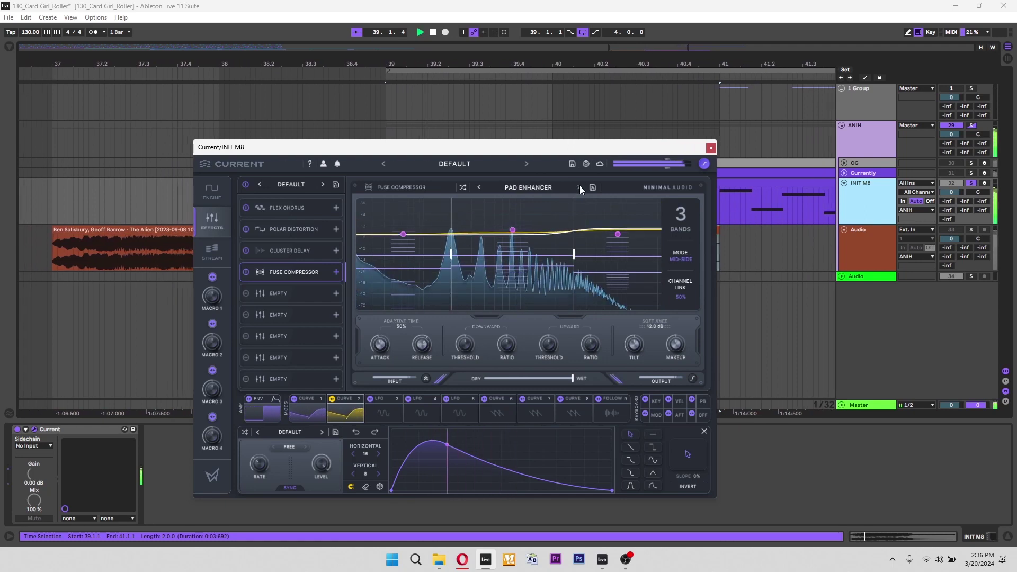
click(580, 186)
click(579, 187)
key(space)
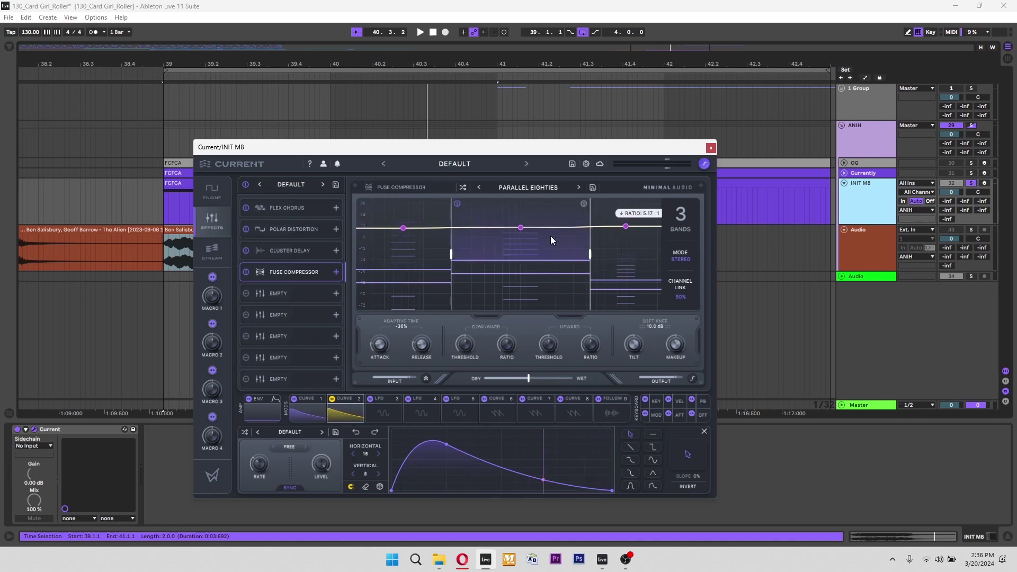
- Restart the loop and lower both Fuse Compressor crossover frequencies, moving the upper one noticeably and the lower one slightly
key(space)
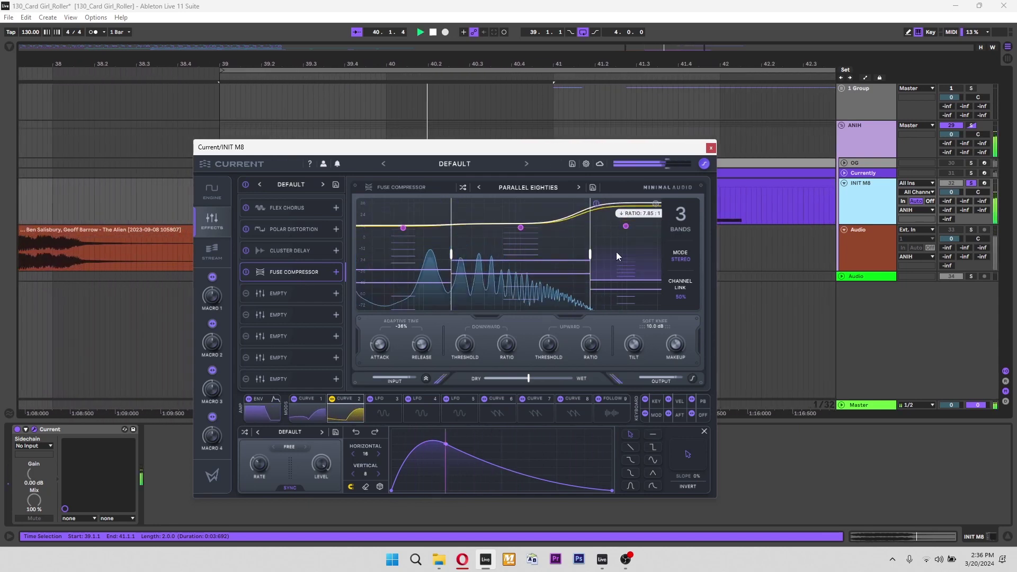
key(space)
key(space)
drag(590, 235, 560, 235)
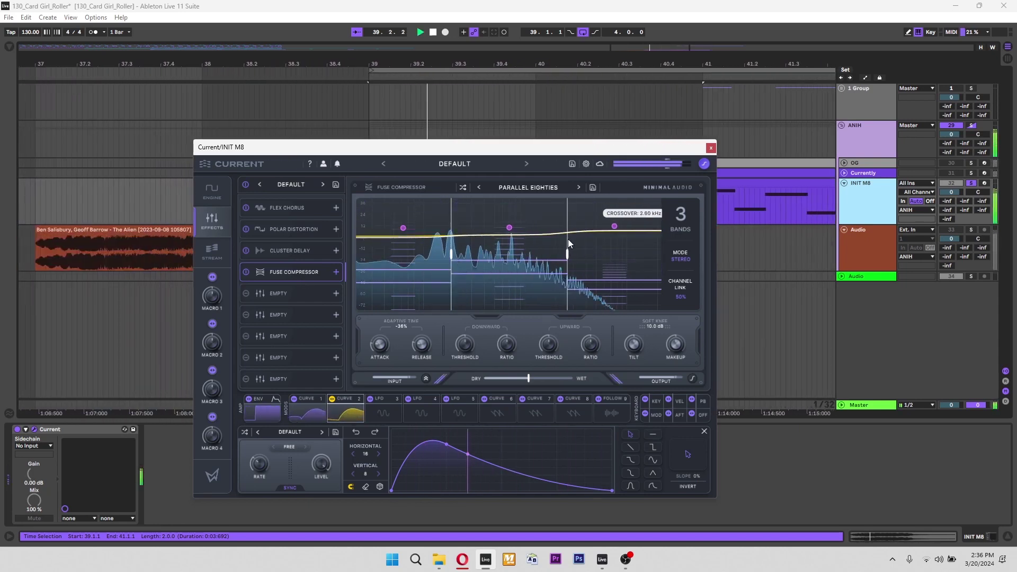
drag(452, 220, 447, 221)
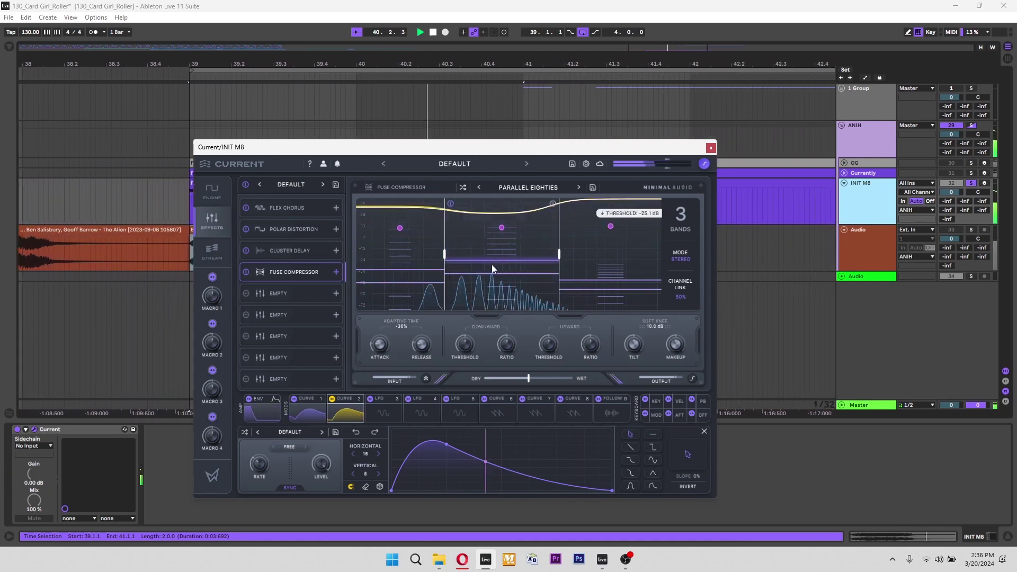
- Raise the Fuse Compressor middle band's downward threshold to about -21.4 dB and reduce the high band's level
drag(500, 253, 501, 246)
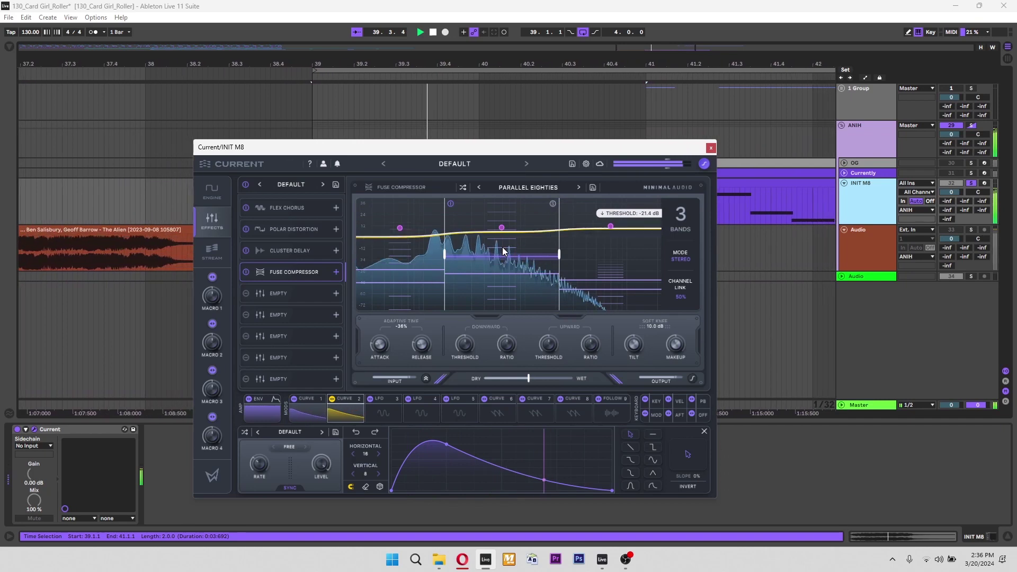
scroll(609, 227, up, 5)
scroll(607, 230, down, 5)
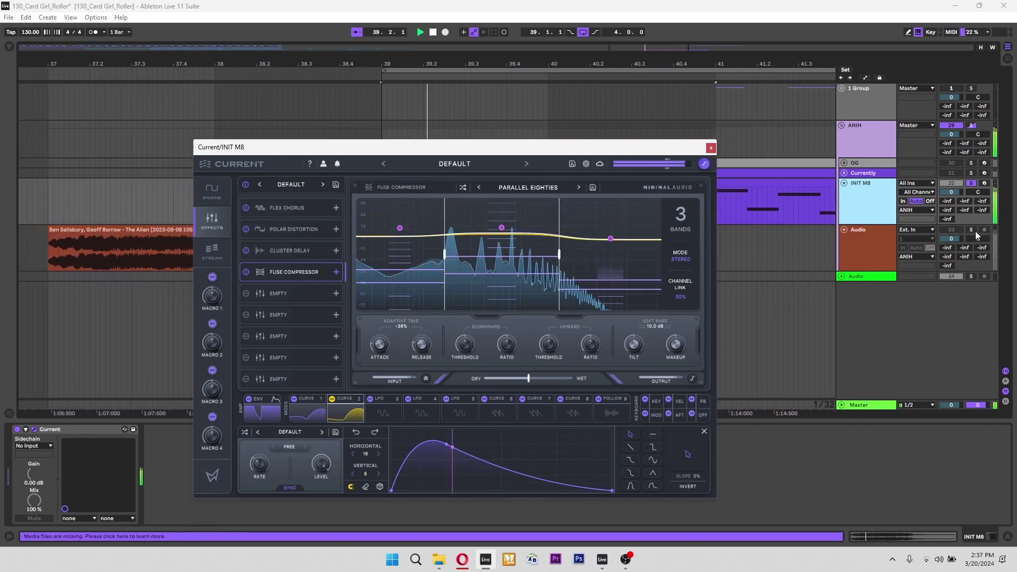
- Compare the reference Audio track with INIT M8 by soloing each during playback, then return to the synth window
click(971, 230)
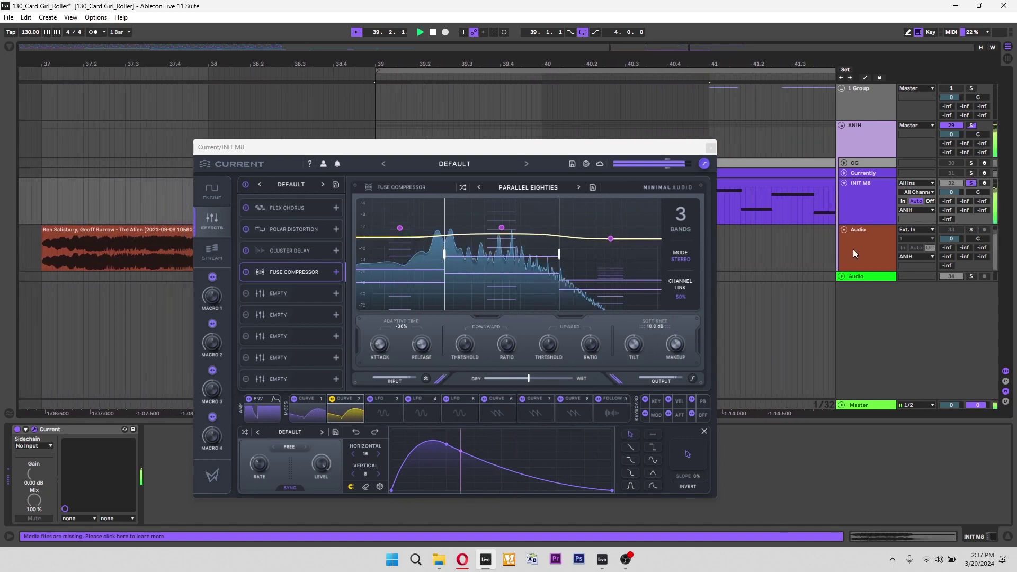
click(971, 183)
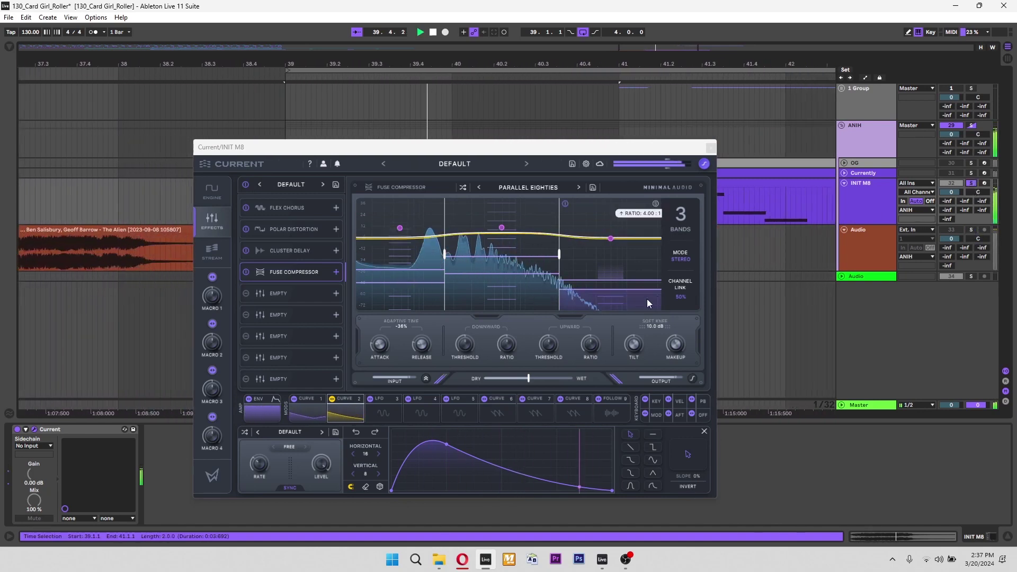
click(540, 153)
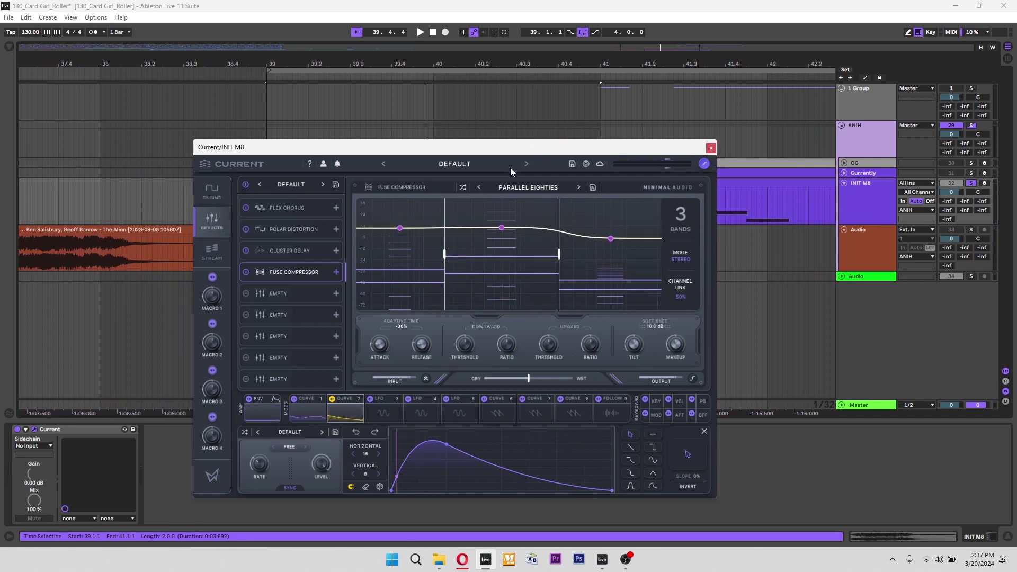
- Reposition the synth window and review the patch's effects chain and oscillator engine settings
drag(469, 148, 509, 156)
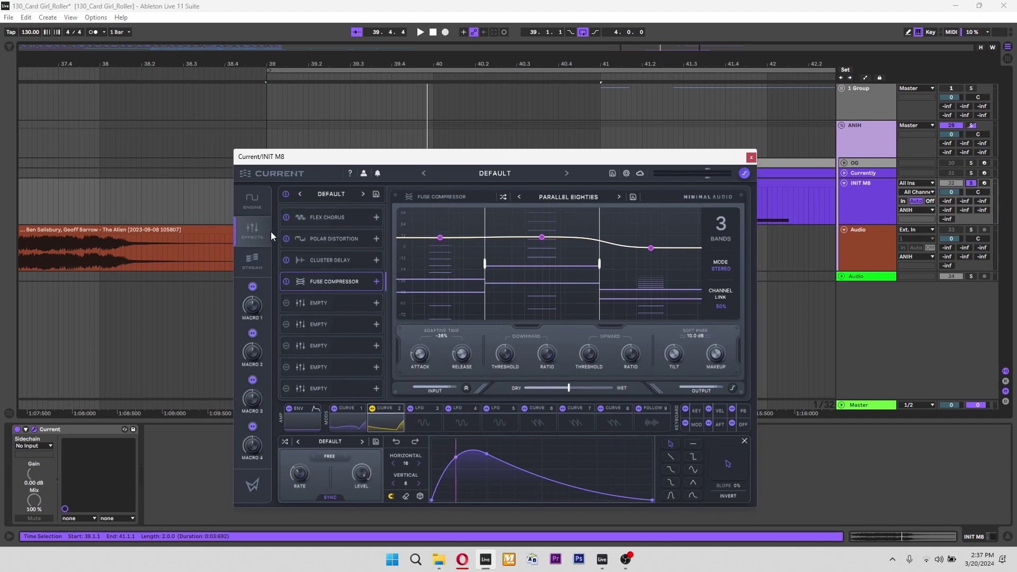
click(252, 202)
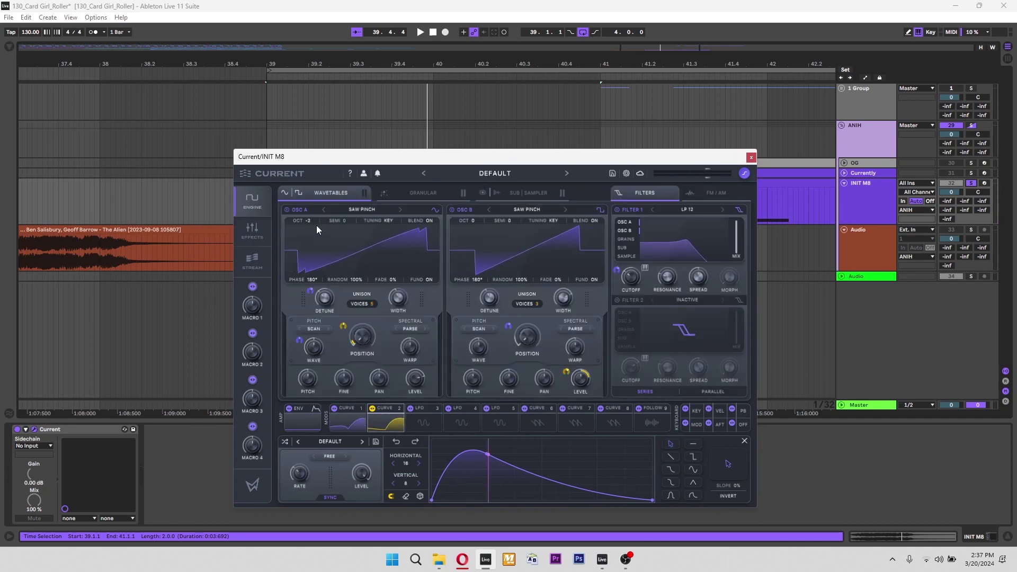
click(252, 229)
click(251, 200)
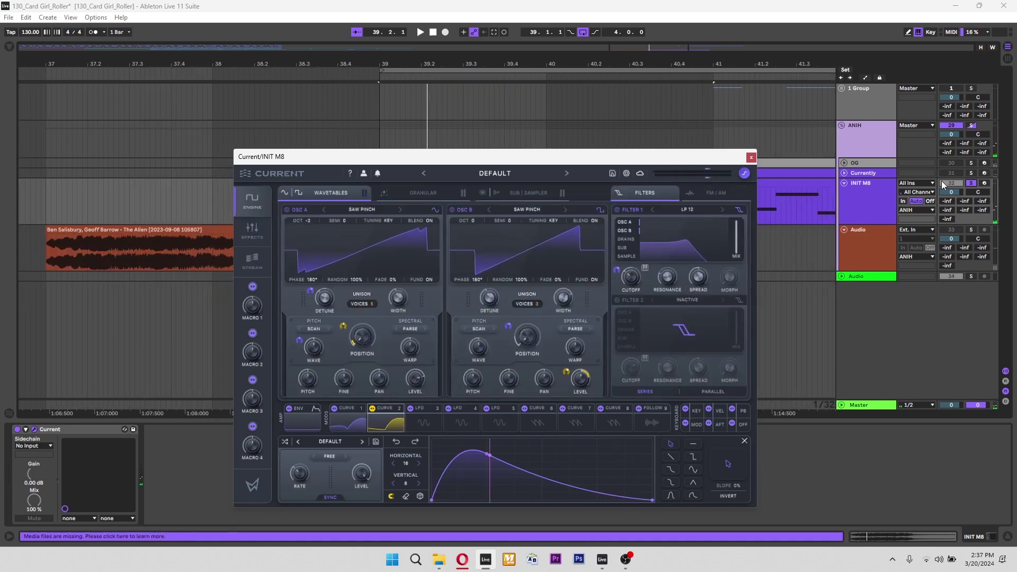
- Arm the INIT M8 track and play the patch live from the computer keyboard, shifting the octave down and back up
click(985, 183)
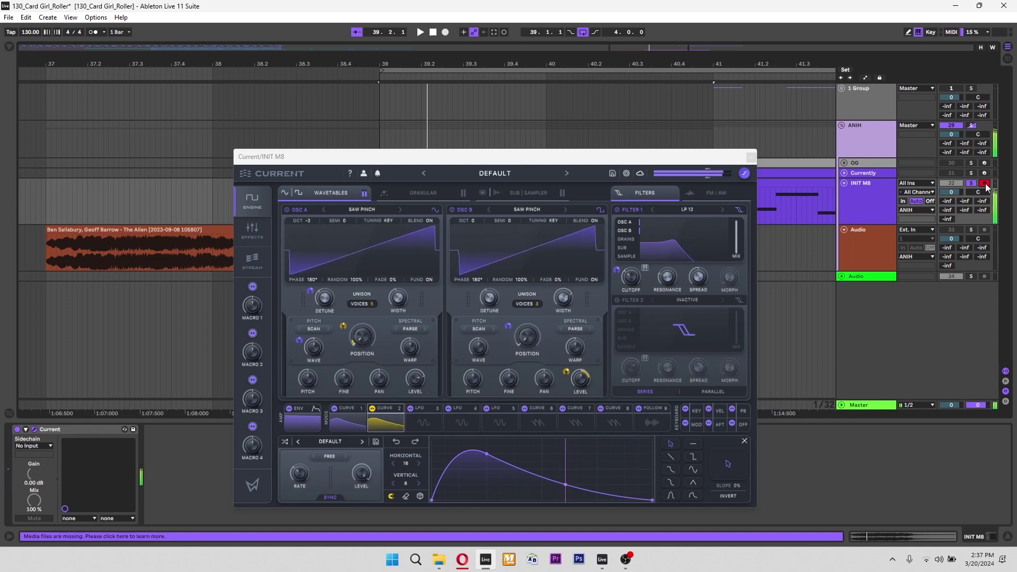
key(z)
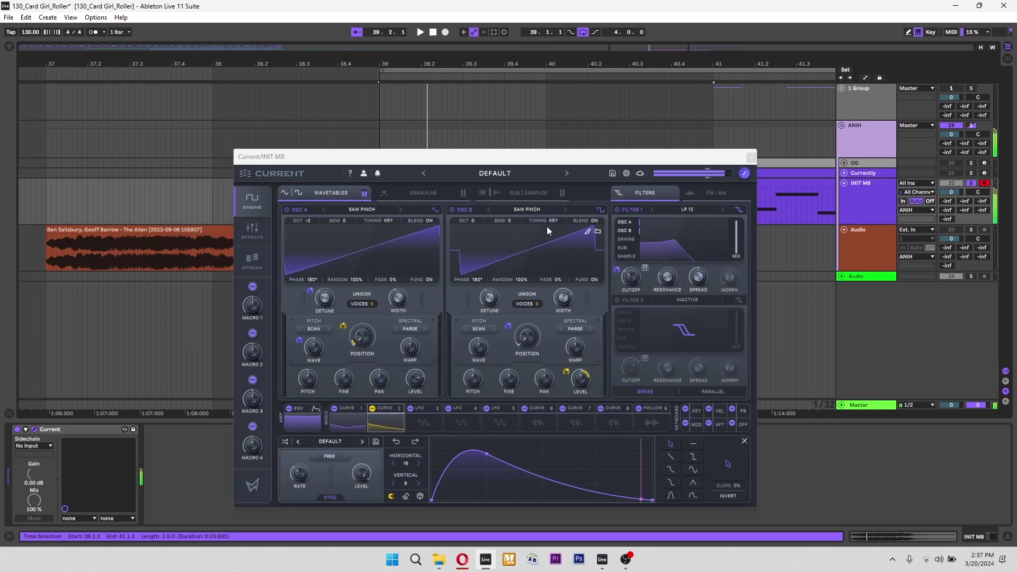
key(x)
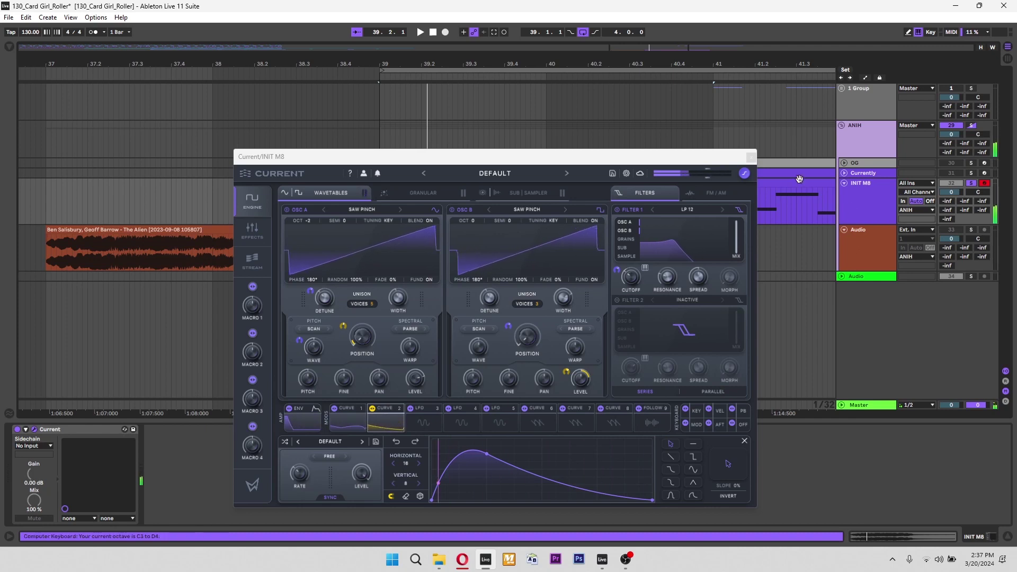
key(space)
key(space)
- Close the synth window and open the FCFCA clip on INIT M8 to examine its MIDI notes
click(742, 158)
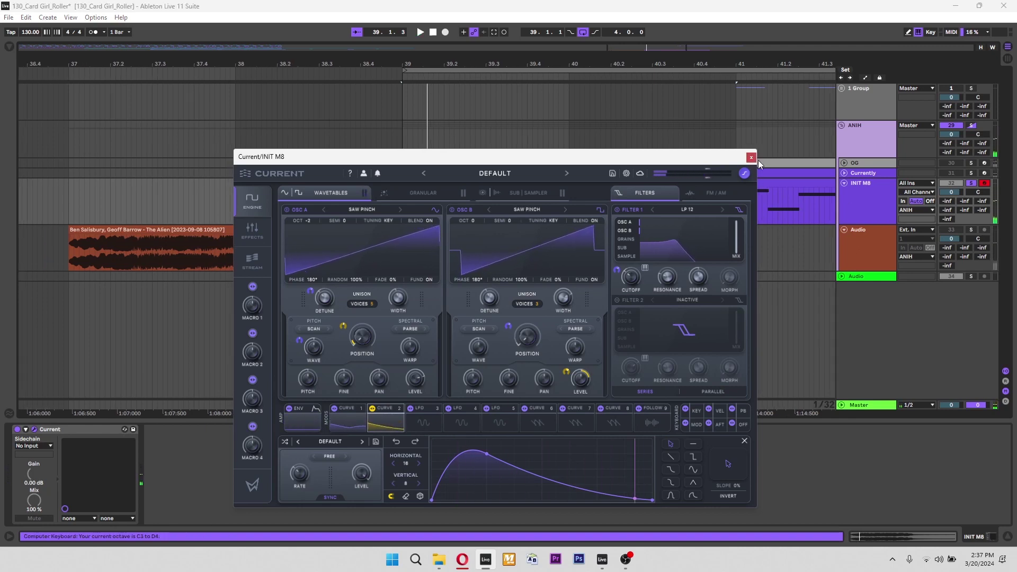
click(752, 158)
double_click(570, 183)
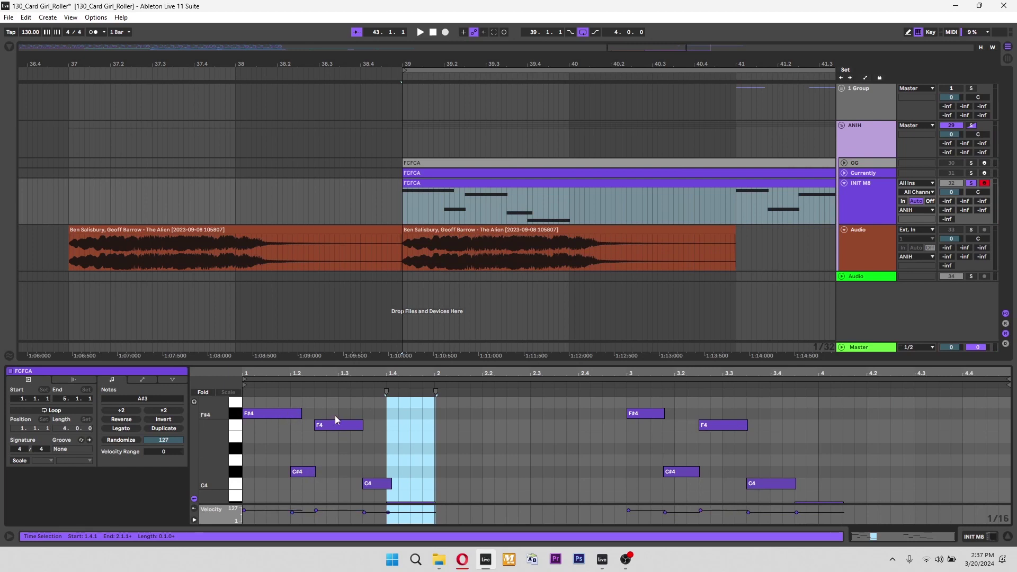
scroll(416, 490, down, 2)
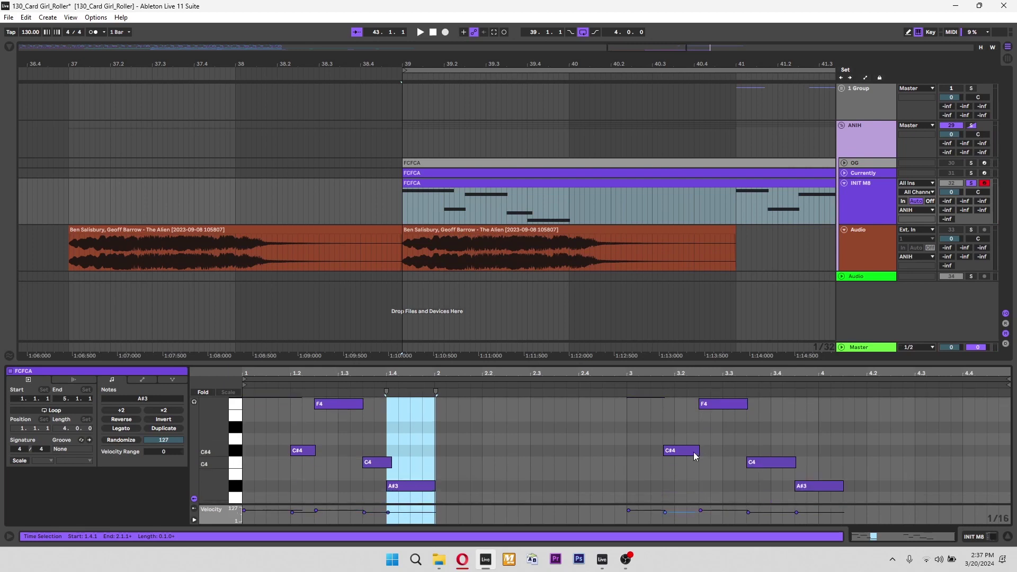
scroll(525, 416, up, 3)
click(539, 192)
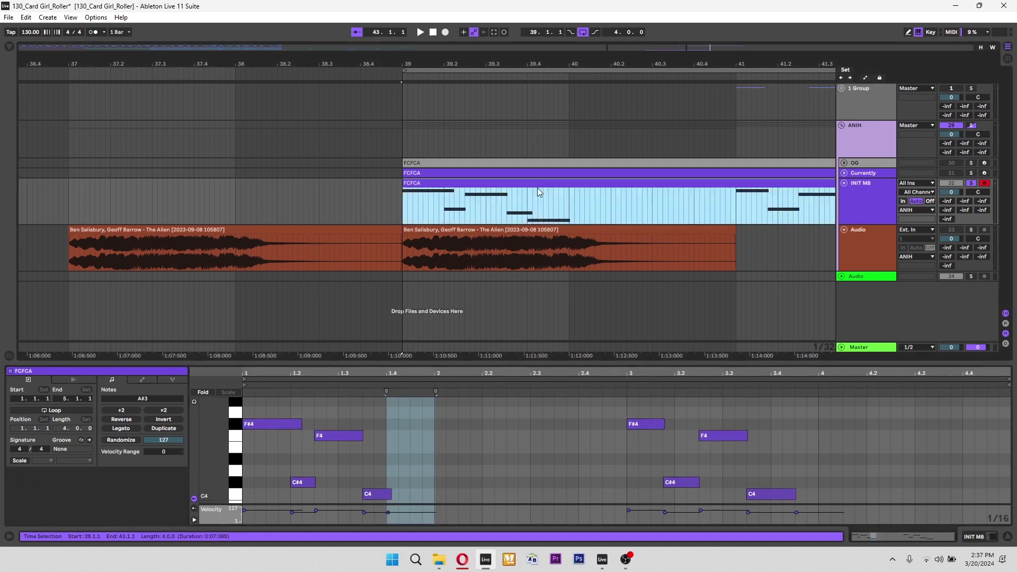
- Play the FCFCA clip on INIT M8 to hear the finished patch and bring its device chain back into view
key(space)
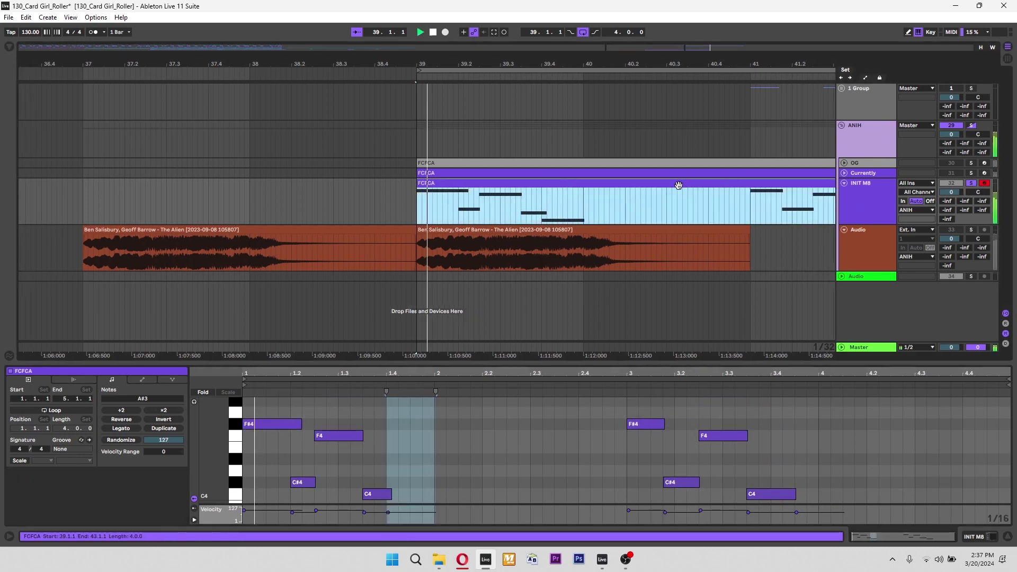
click(974, 537)
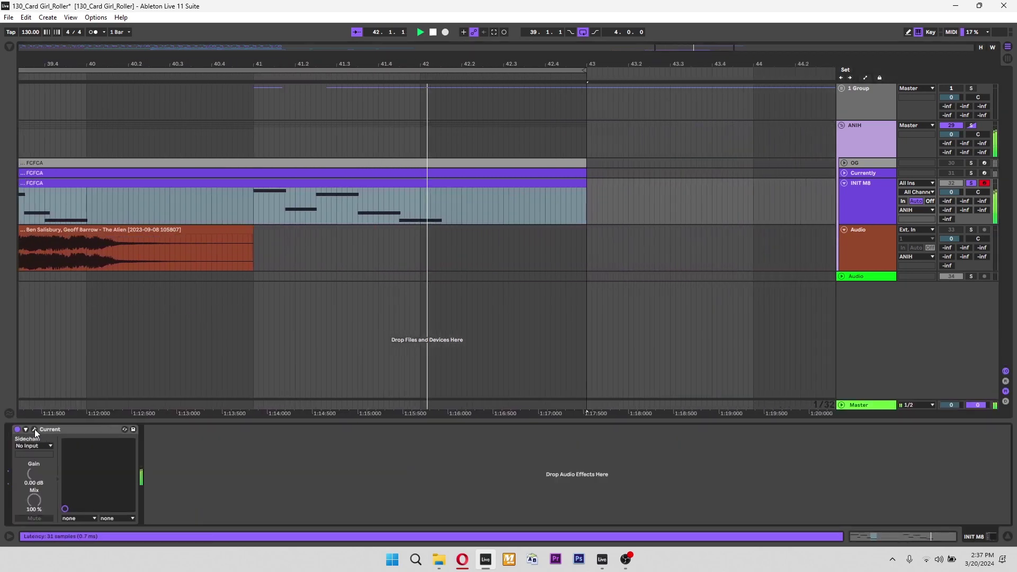
click(407, 199)
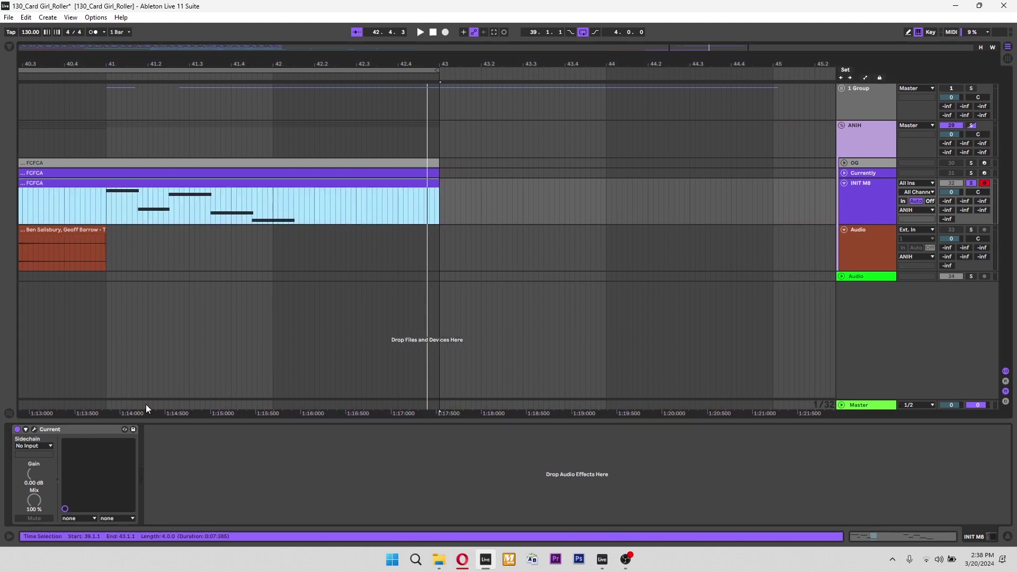
click(625, 563)
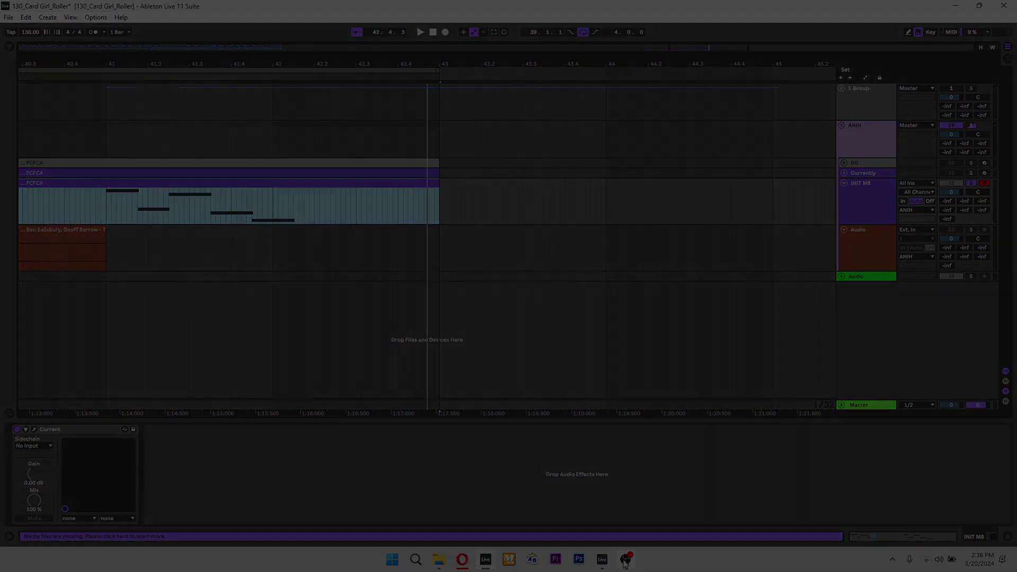